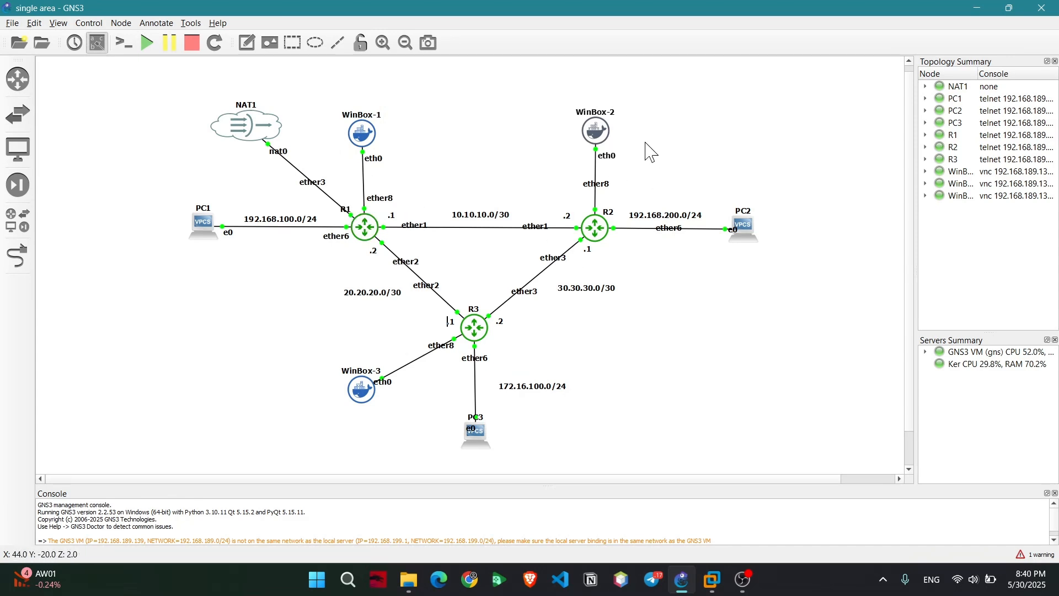
- Open the WinBox-1 console on R1's IP address list and shrink and move its window so R1 stays visible in the topology
{"action": "left_click_drag", "start_coordinate": [368, 143], "coordinate": [373, 142]}
{"action": "double_click", "coordinate": [369, 134]}
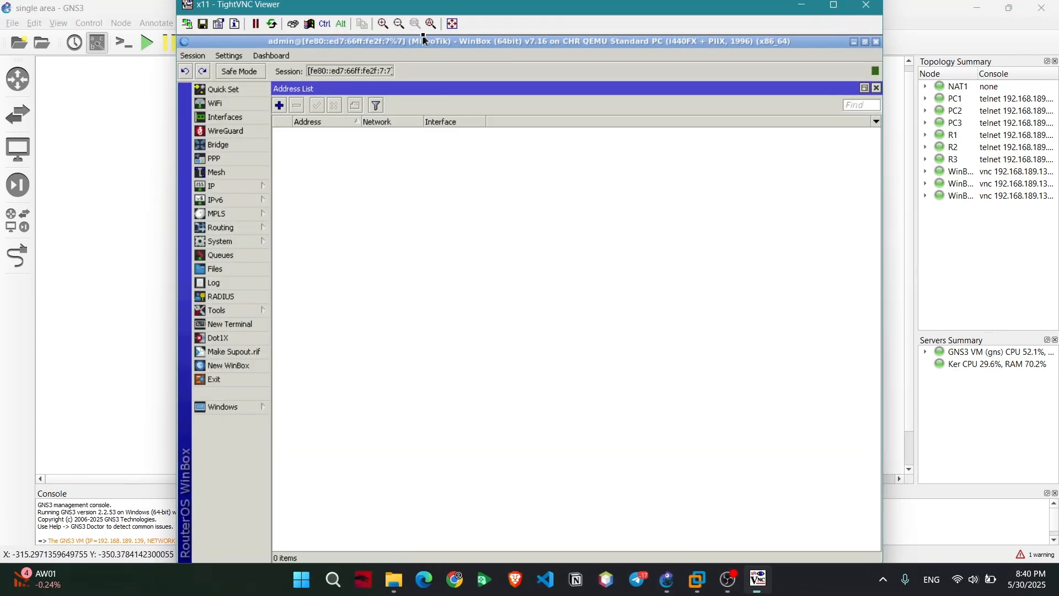
{"action": "left_click", "coordinate": [238, 186]}
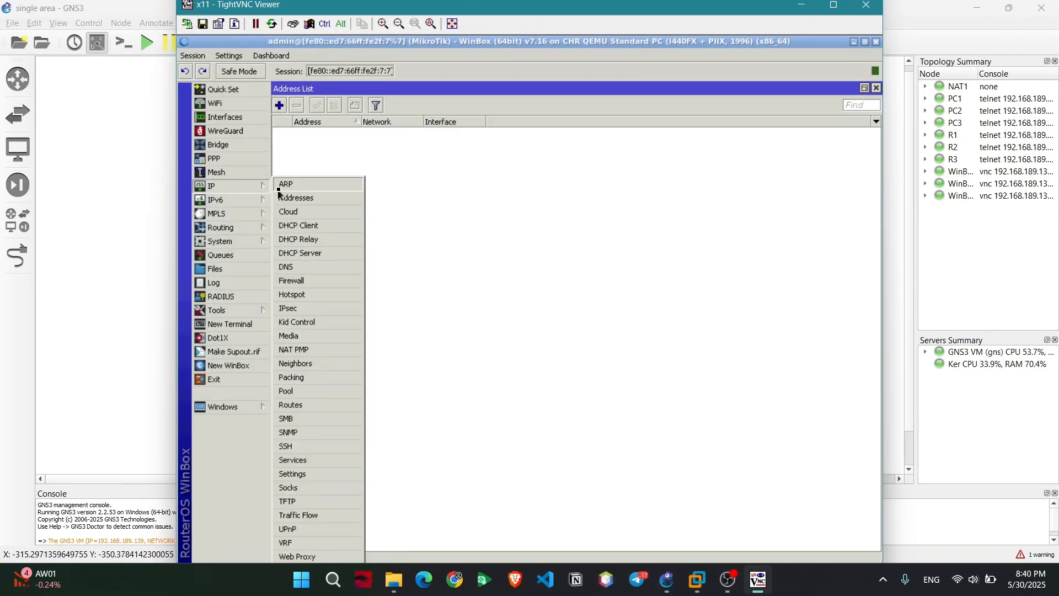
{"action": "left_click", "coordinate": [292, 198]}
{"action": "left_click_drag", "start_coordinate": [479, 12], "coordinate": [607, 185]}
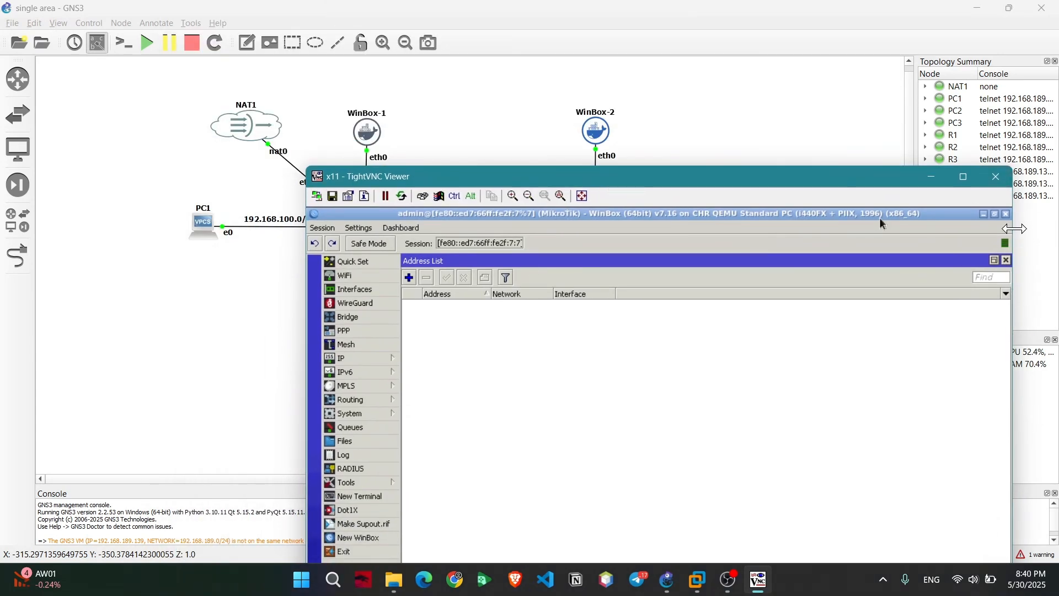
{"action": "left_click_drag", "start_coordinate": [1013, 228], "coordinate": [772, 221]}
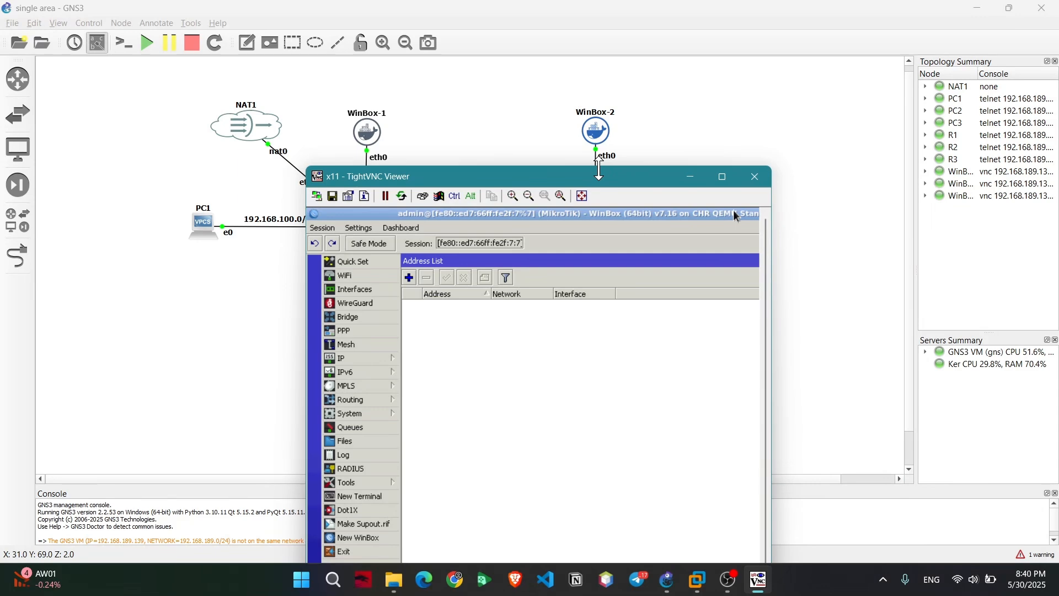
{"action": "left_click_drag", "start_coordinate": [599, 167], "coordinate": [766, 103]}
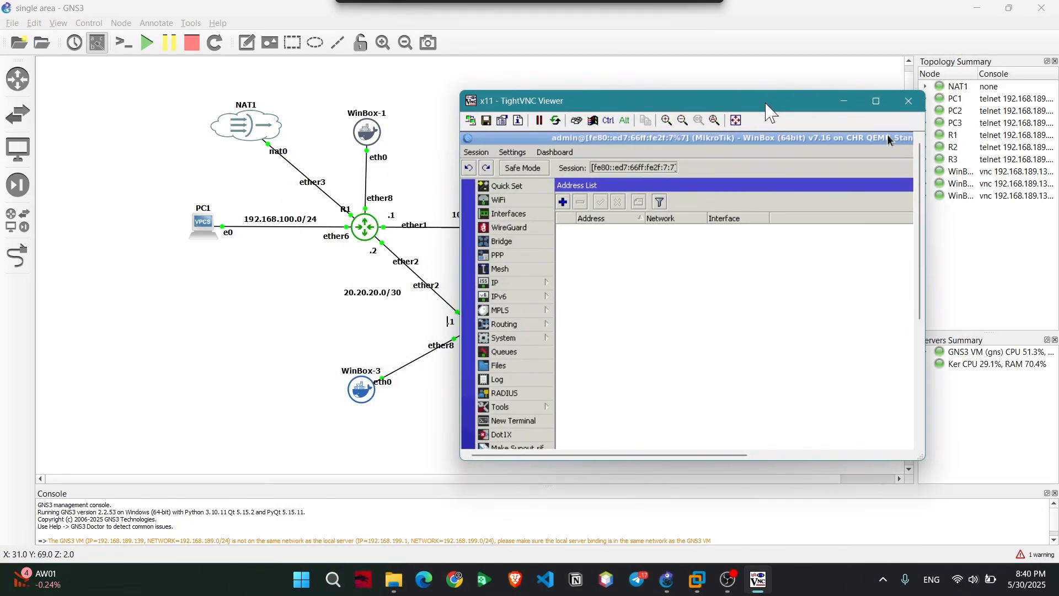
- Add the IP address 192.168.100.1/24 to interface ether6 in R1's address list
{"action": "left_click", "coordinate": [510, 283]}
{"action": "left_click", "coordinate": [586, 301]}
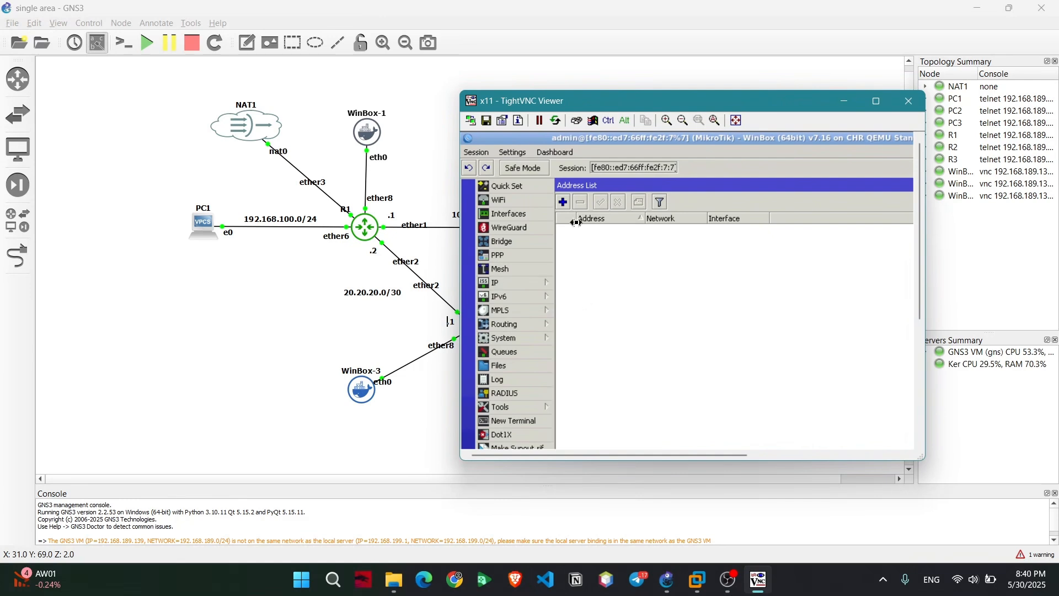
{"action": "left_click", "coordinate": [563, 201]}
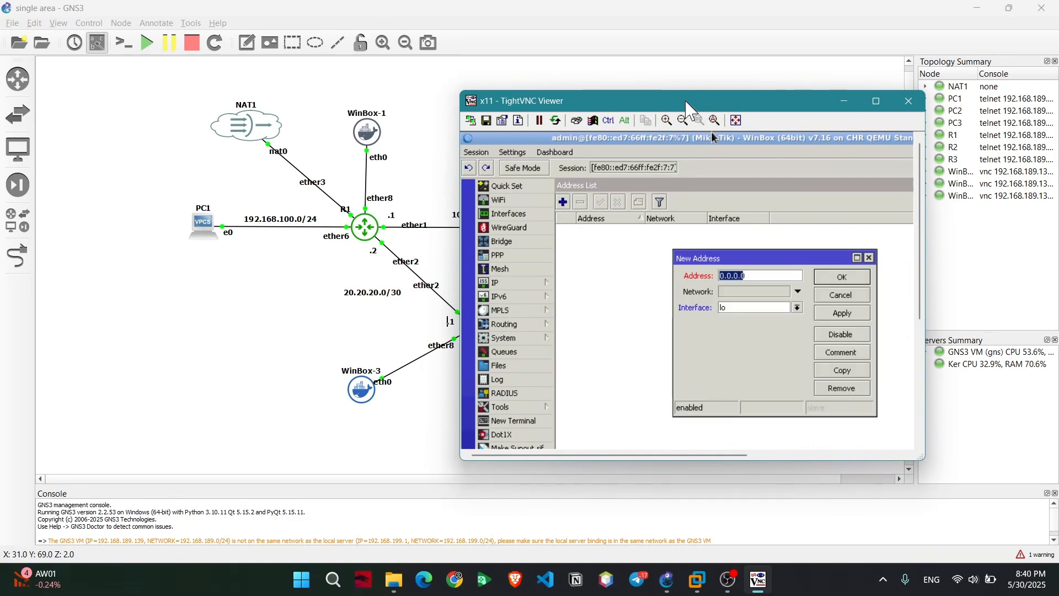
{"action": "left_click_drag", "start_coordinate": [691, 104], "coordinate": [725, 96]}
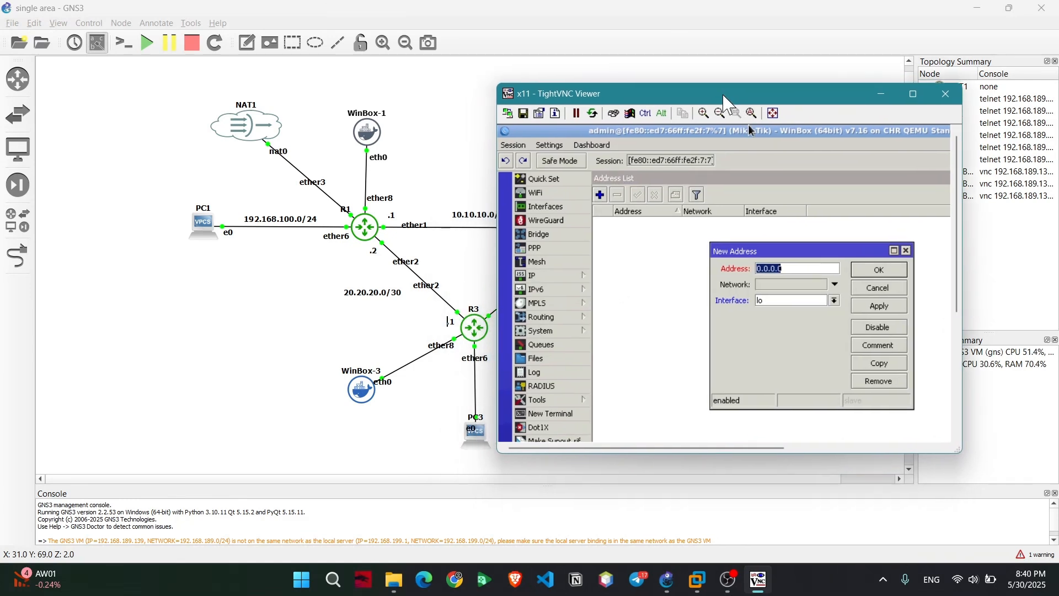
{"action": "type", "text": "192.168.100.1/24"}
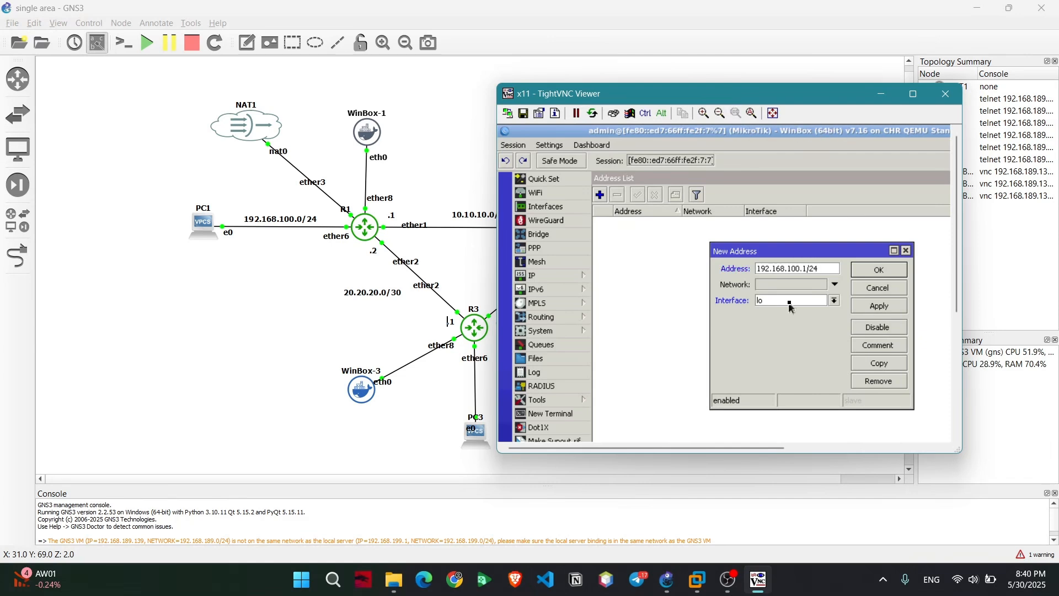
{"action": "left_click", "coordinate": [792, 307]}
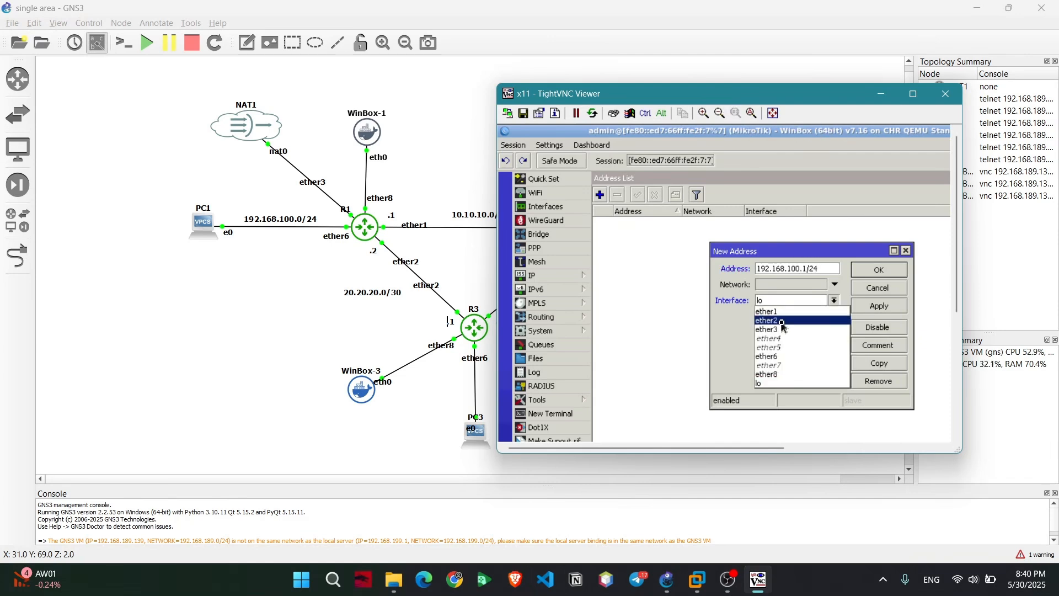
{"action": "left_click", "coordinate": [774, 358]}
{"action": "left_click", "coordinate": [877, 305]}
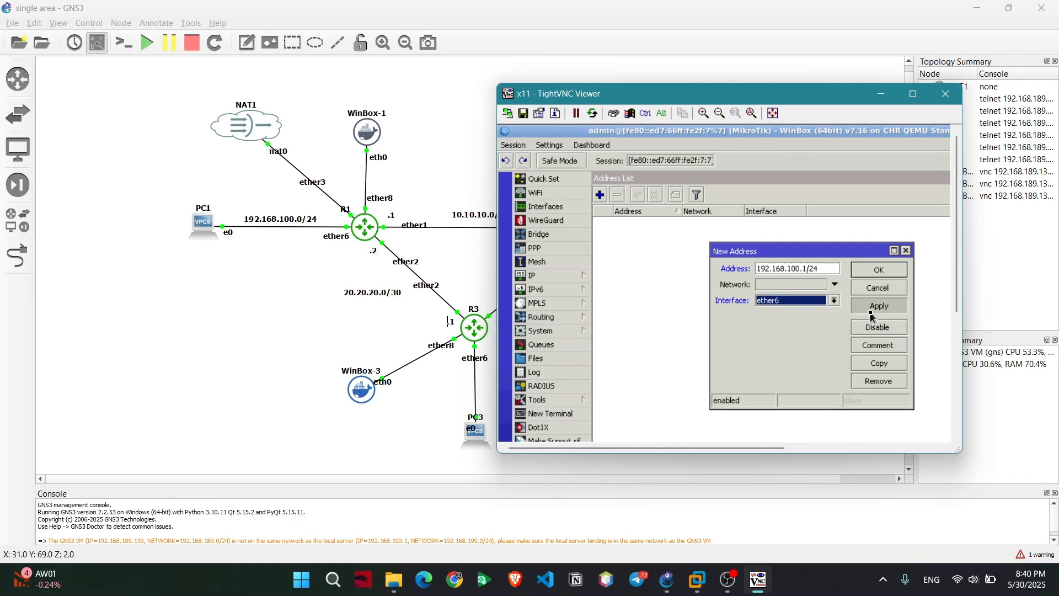
{"action": "left_click", "coordinate": [878, 271]}
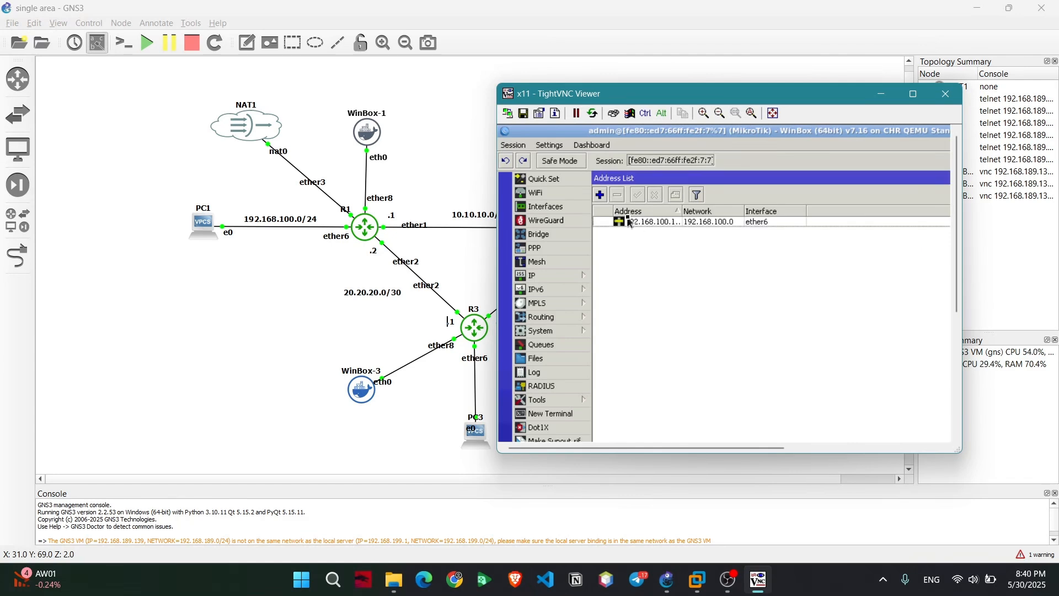
- Add the IP address 10.10.10.1/30 to R1's interface ether1
{"action": "left_click", "coordinate": [601, 196]}
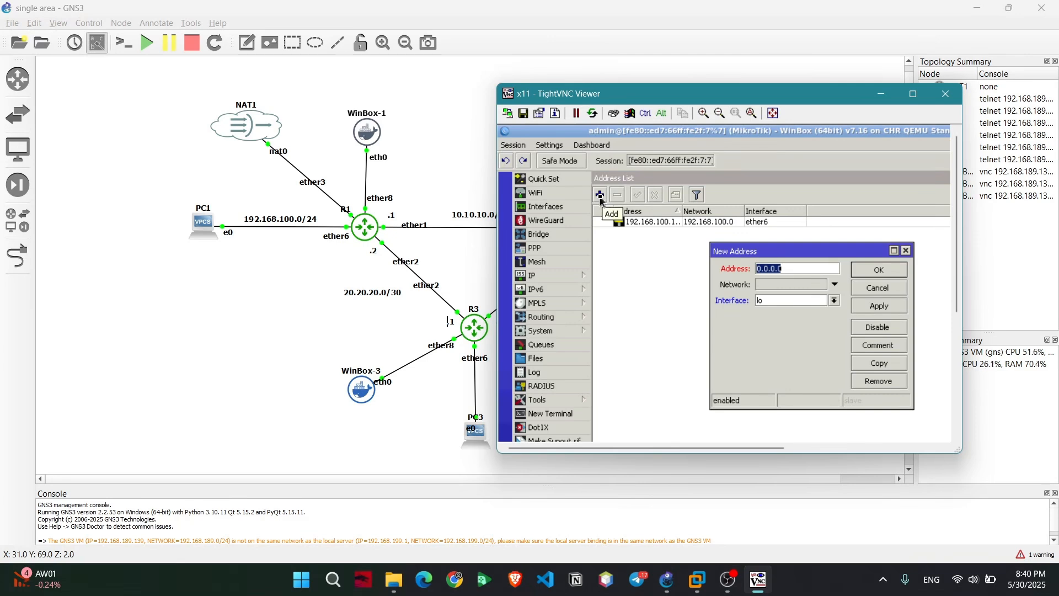
{"action": "type", "text": "1"}
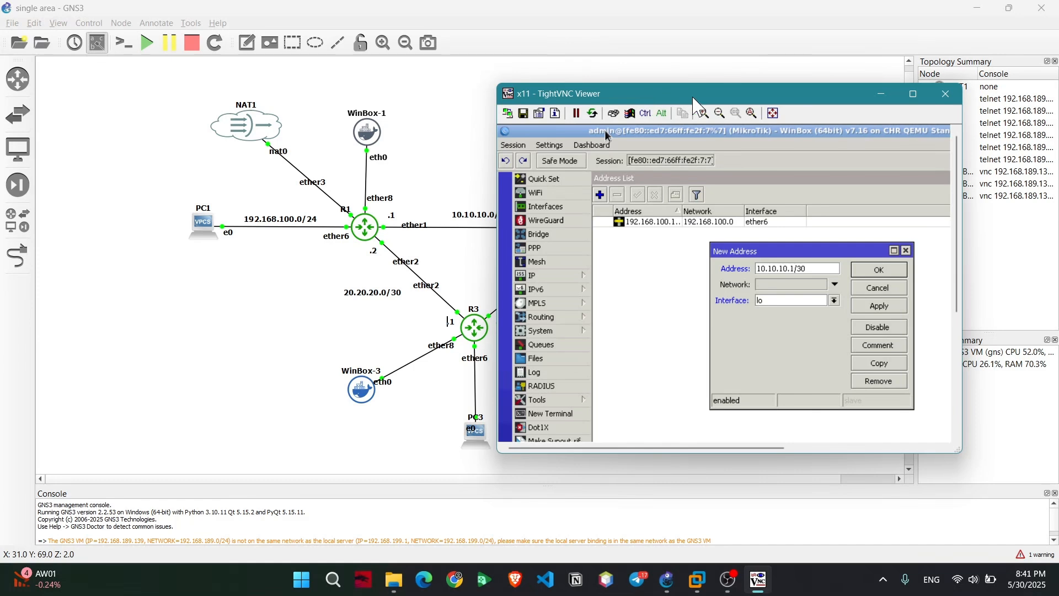
{"action": "left_click", "coordinate": [787, 300]}
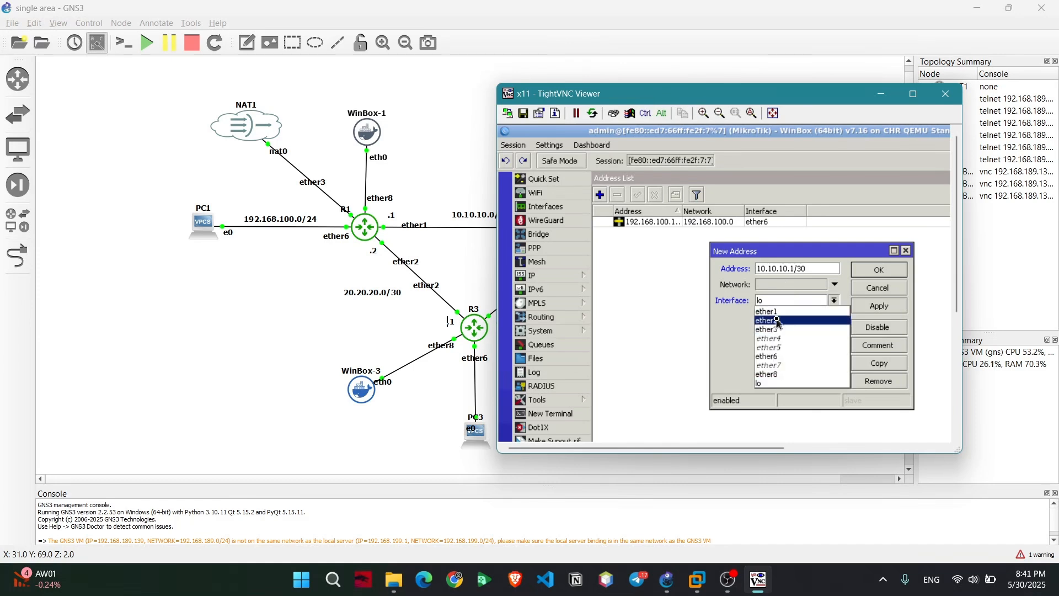
{"action": "left_click", "coordinate": [780, 321]}
{"action": "left_click", "coordinate": [787, 305]}
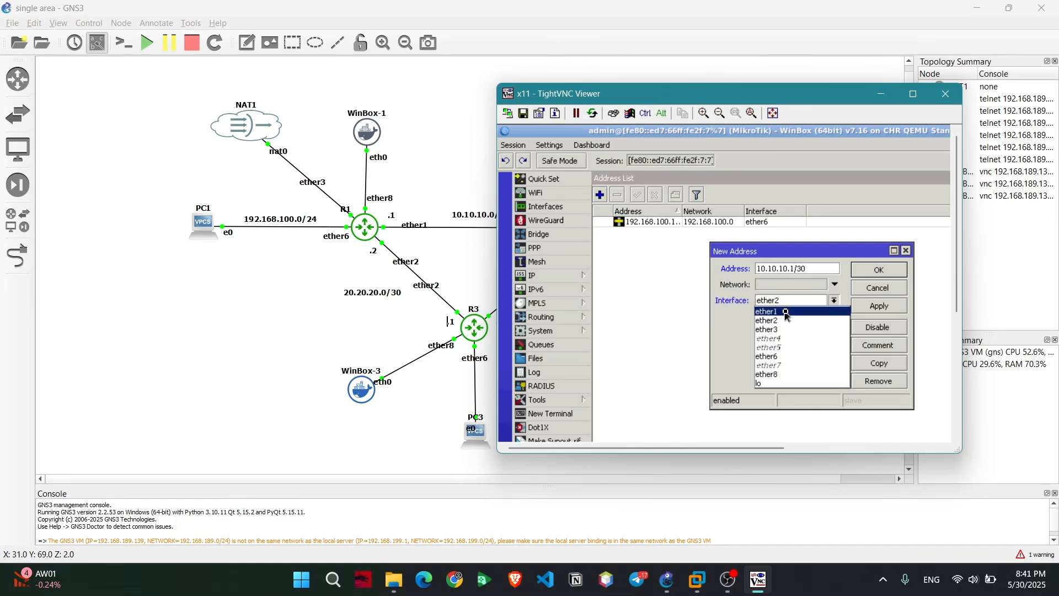
{"action": "left_click", "coordinate": [786, 313]}
{"action": "left_click", "coordinate": [877, 306]}
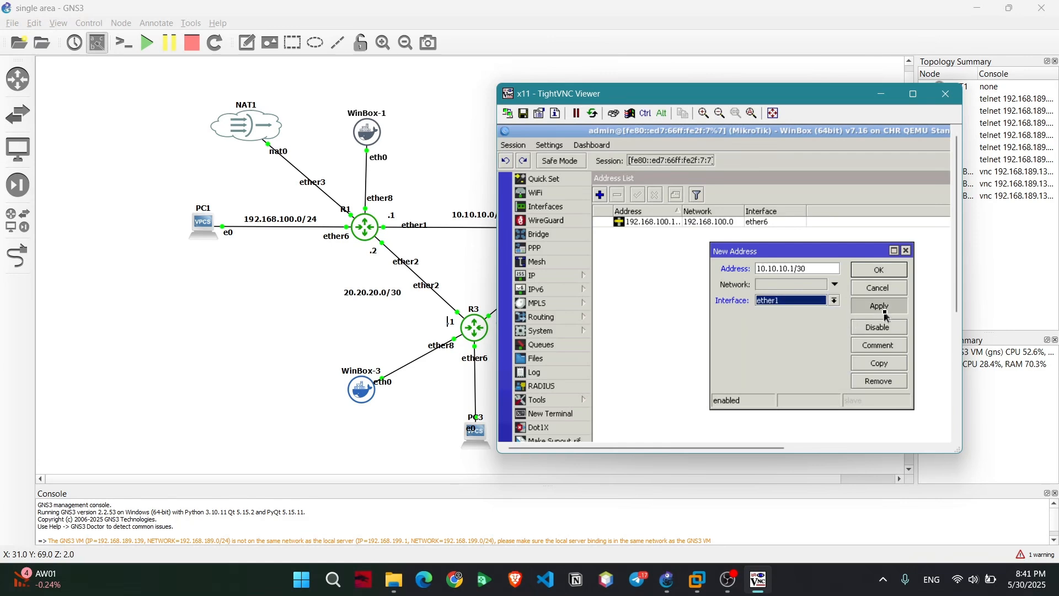
{"action": "left_click", "coordinate": [879, 271]}
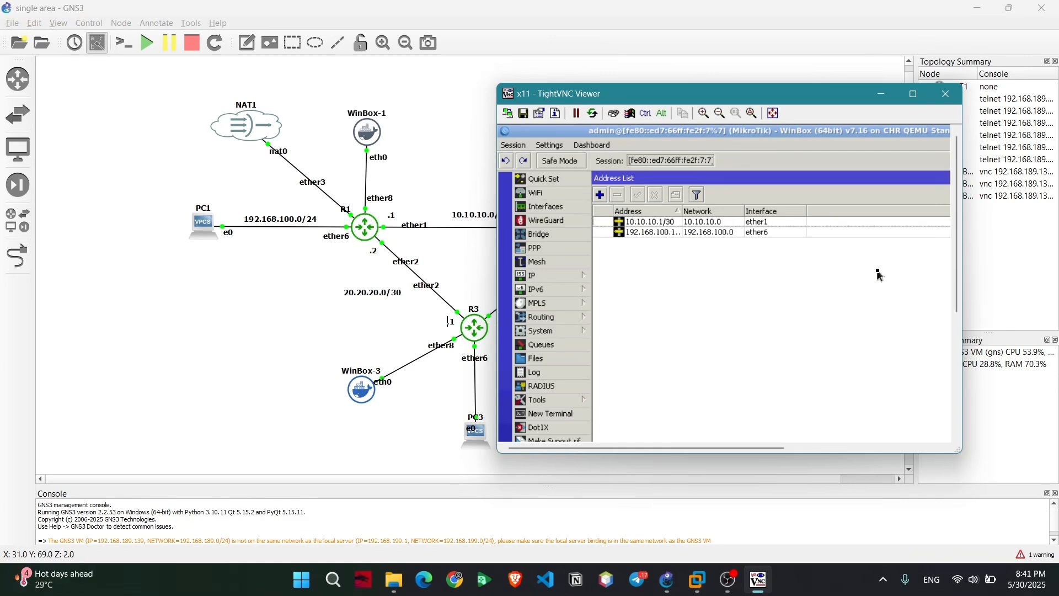
- Add the IP address 20.20.20.2/30 to R1's interface ether2
{"action": "left_click", "coordinate": [598, 196]}
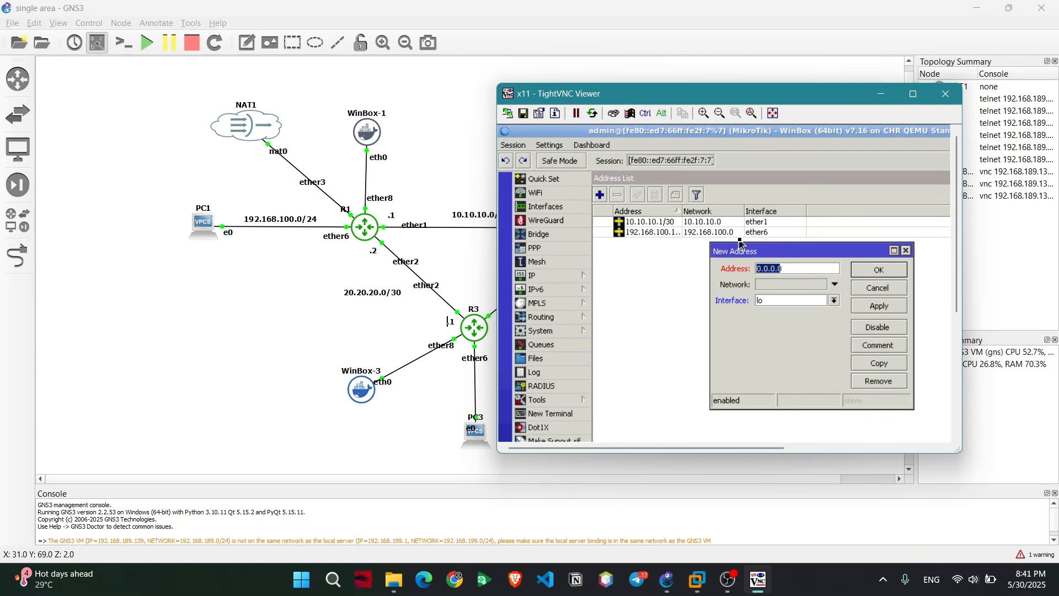
{"action": "type", "text": "20.2"}
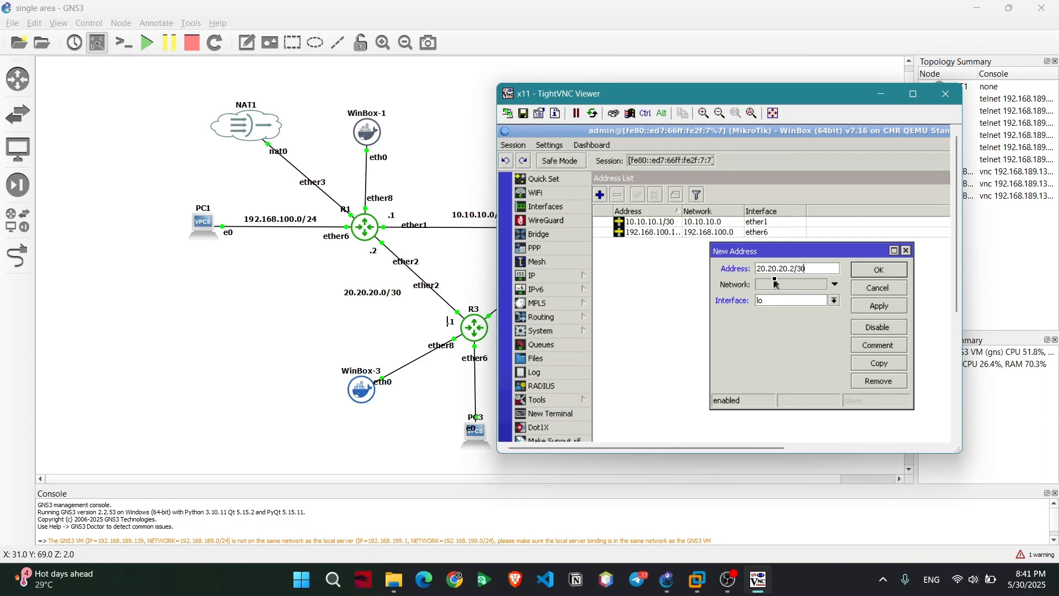
{"action": "left_click", "coordinate": [772, 300]}
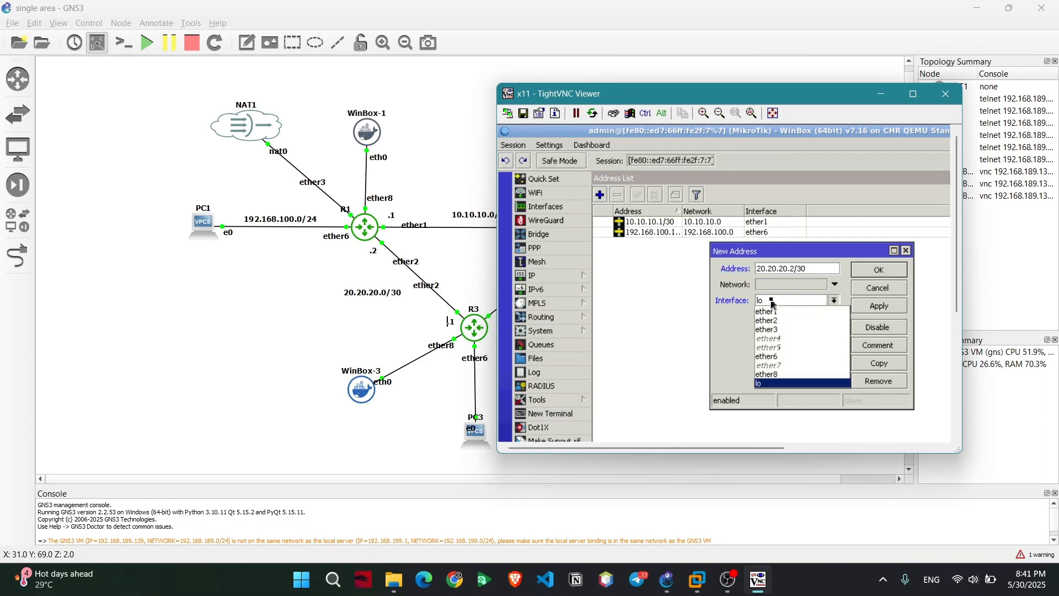
{"action": "left_click", "coordinate": [768, 329]}
{"action": "left_click", "coordinate": [879, 306]}
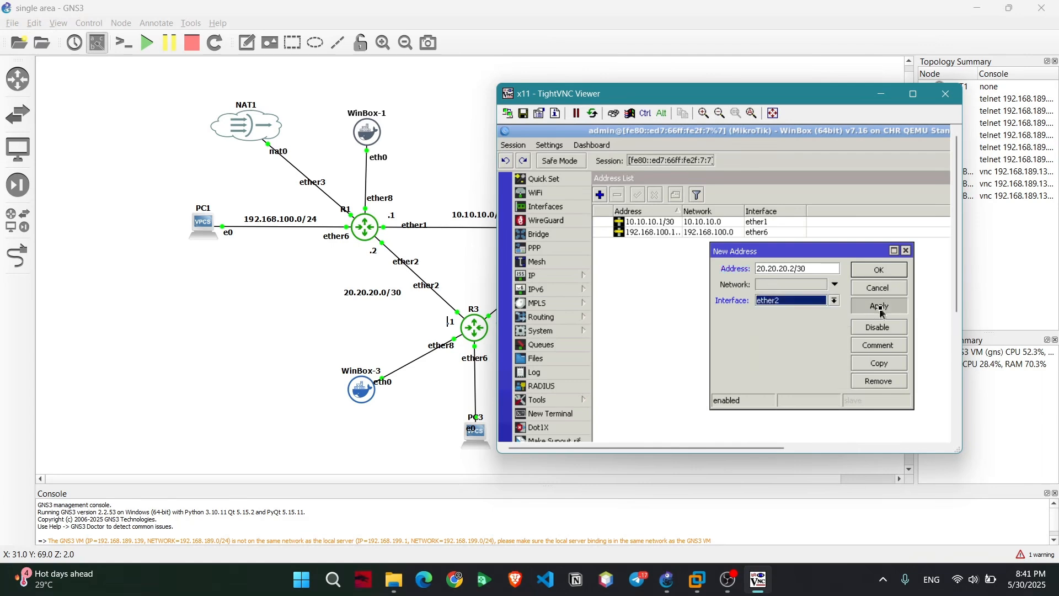
{"action": "left_click", "coordinate": [876, 271]}
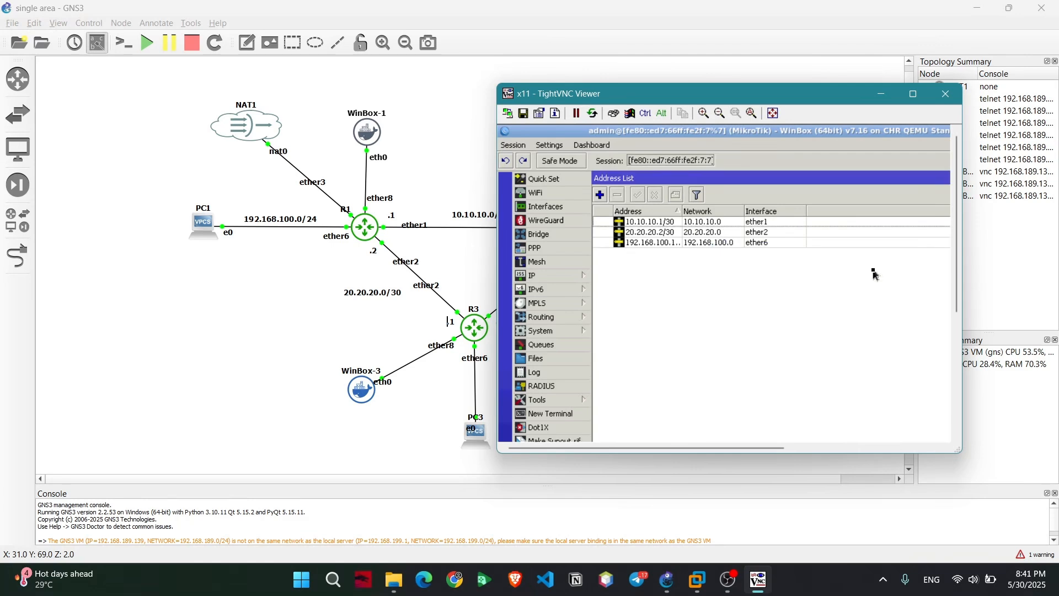
- Switch R1's existing DHCP client from ether1 to interface ether3 and turn off Use Peer NTP
{"action": "left_click", "coordinate": [533, 275]}
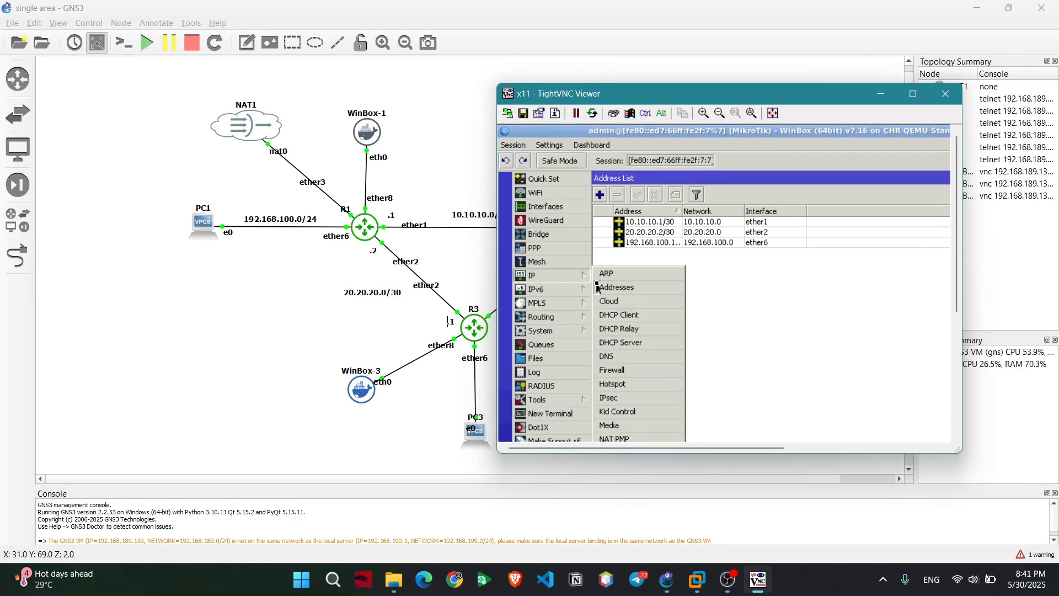
{"action": "left_click", "coordinate": [620, 317]}
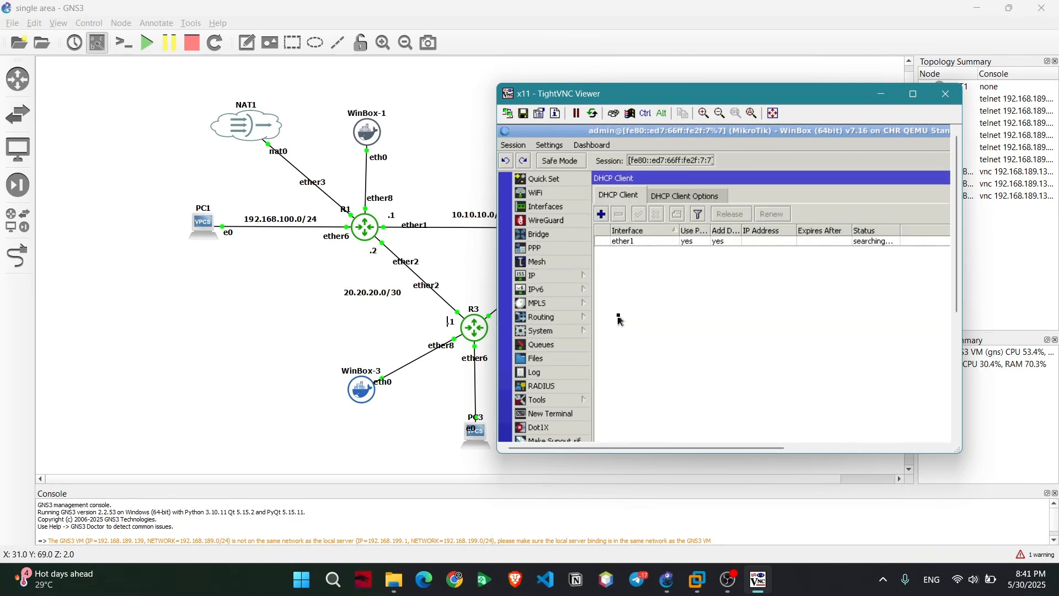
{"action": "left_click", "coordinate": [634, 243]}
{"action": "right_click", "coordinate": [629, 242]}
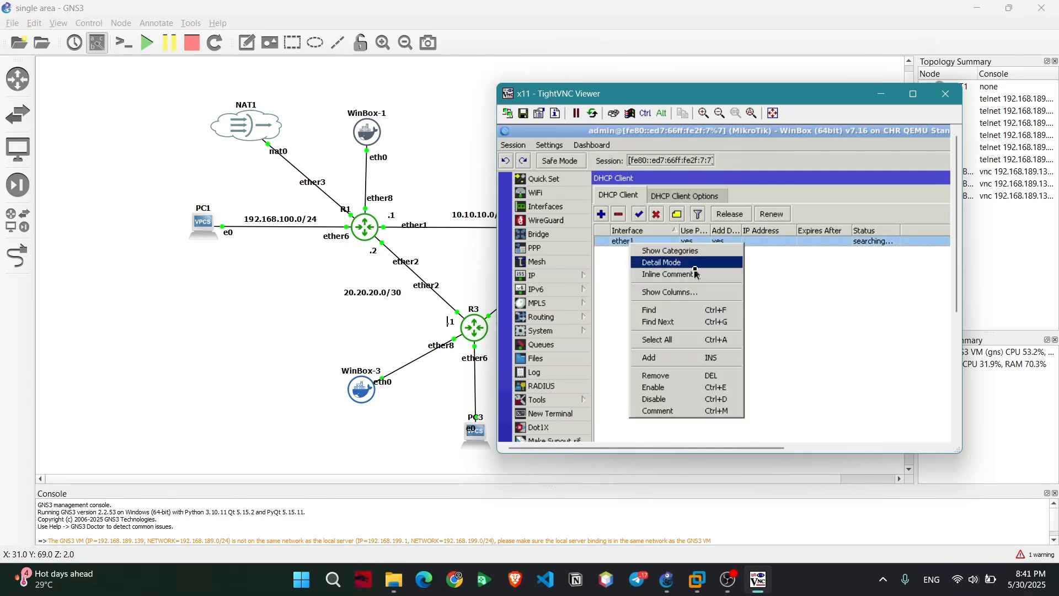
{"action": "double_click", "coordinate": [608, 242]}
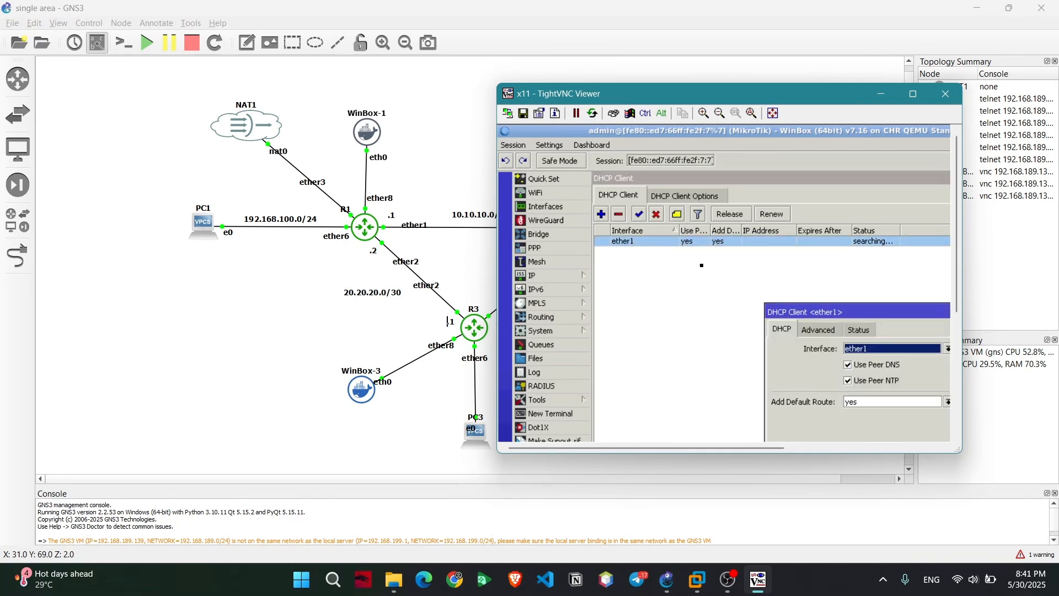
{"action": "left_click", "coordinate": [866, 349]}
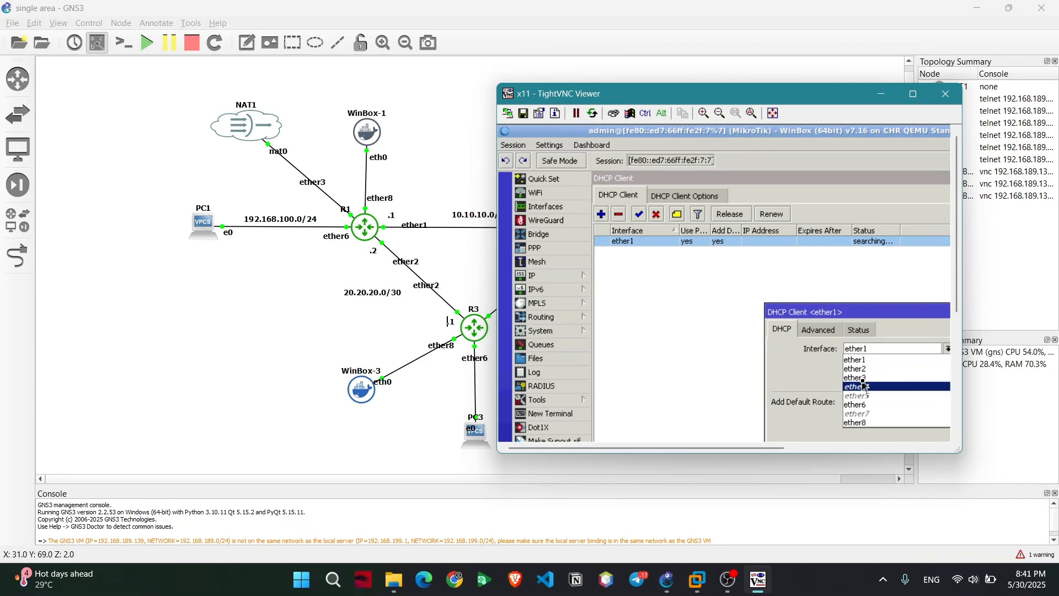
{"action": "left_click", "coordinate": [862, 379]}
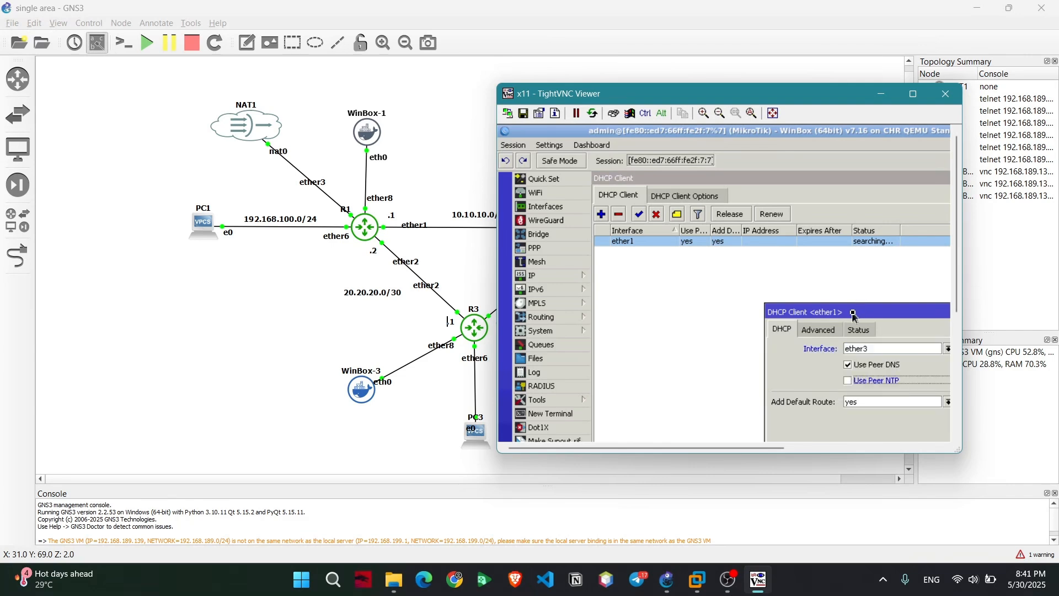
{"action": "left_click_drag", "start_coordinate": [855, 316], "coordinate": [714, 198]}
{"action": "left_click", "coordinate": [855, 249]}
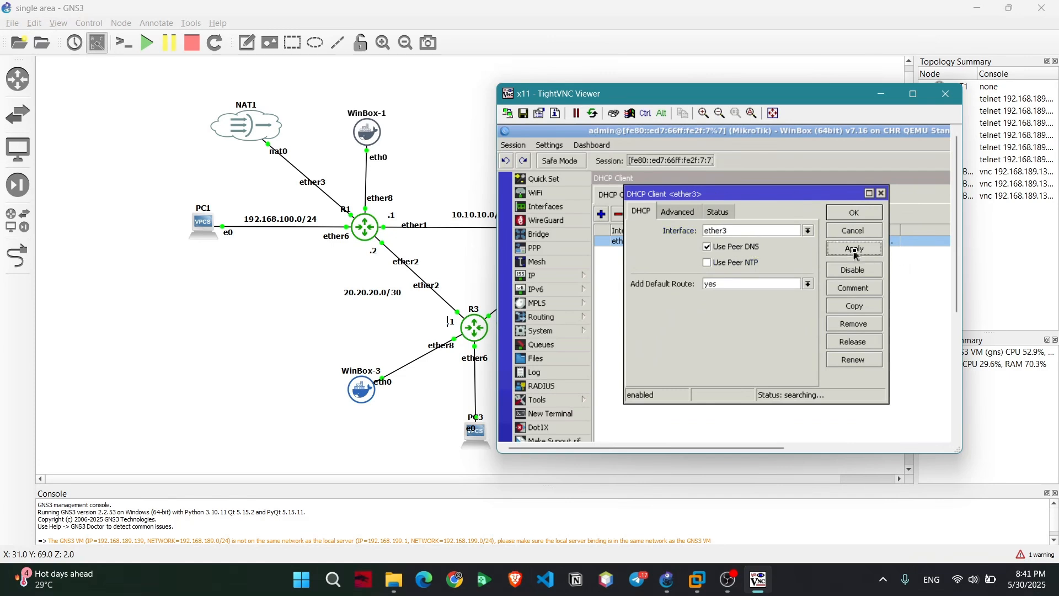
{"action": "left_click", "coordinate": [853, 212]}
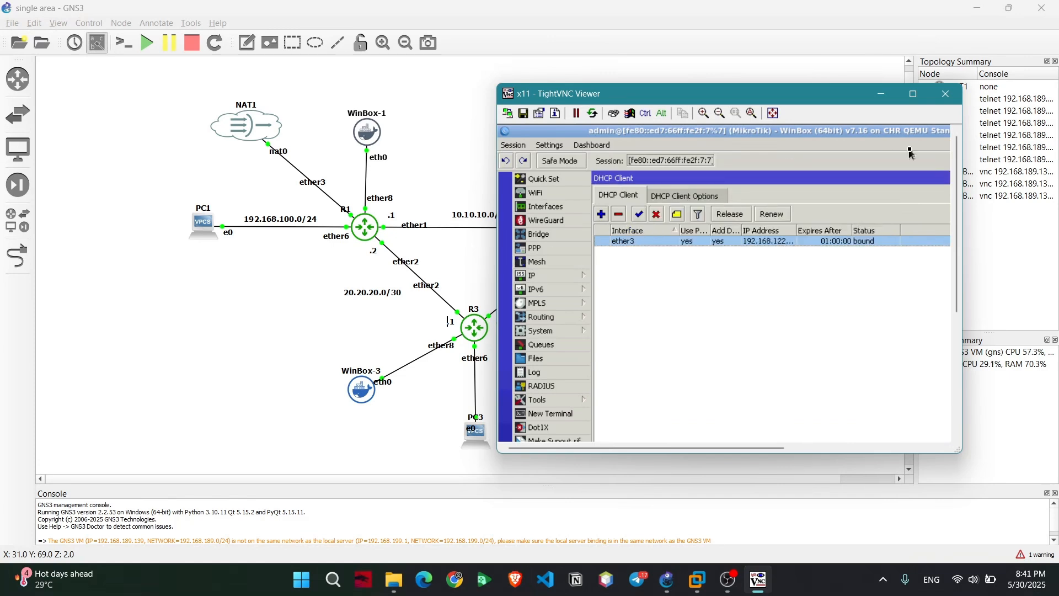
- Review R1's IP address list for all interfaces, including ether3, and close the WinBox-1 console
{"action": "left_click", "coordinate": [545, 279]}
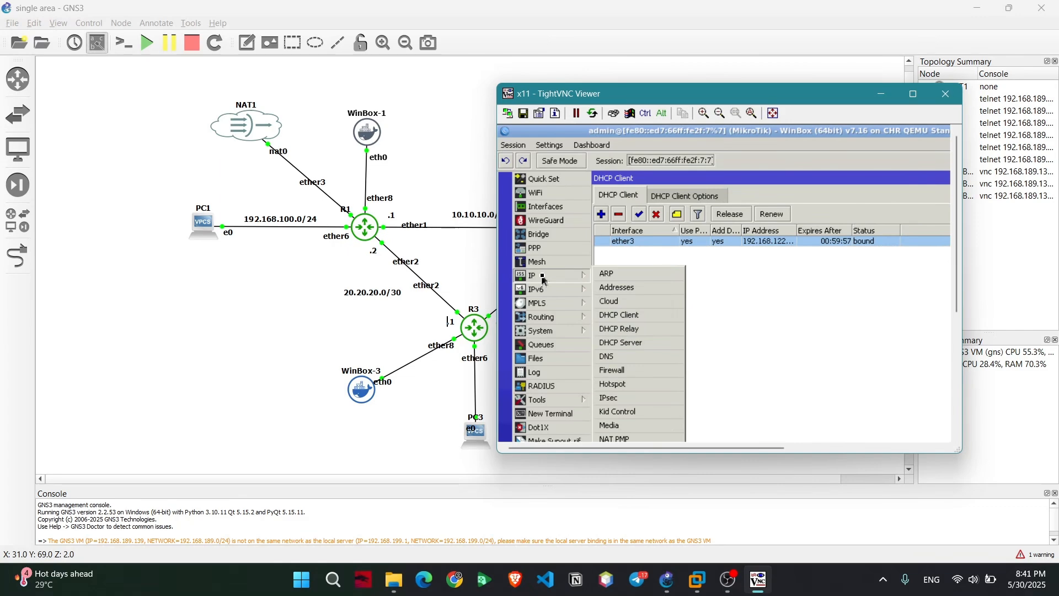
{"action": "left_click", "coordinate": [612, 288]}
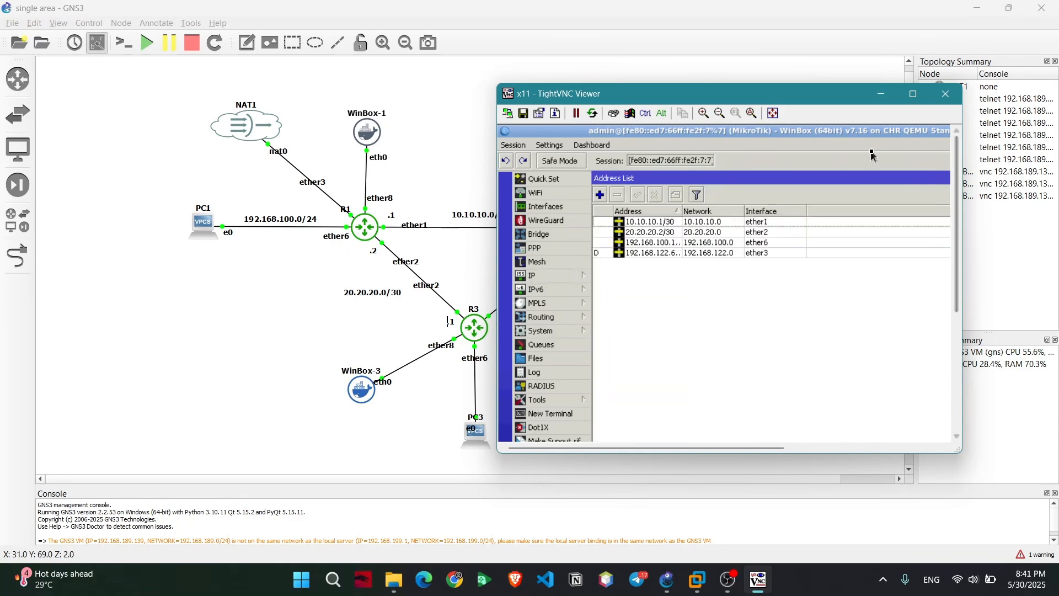
{"action": "left_click", "coordinate": [946, 93]}
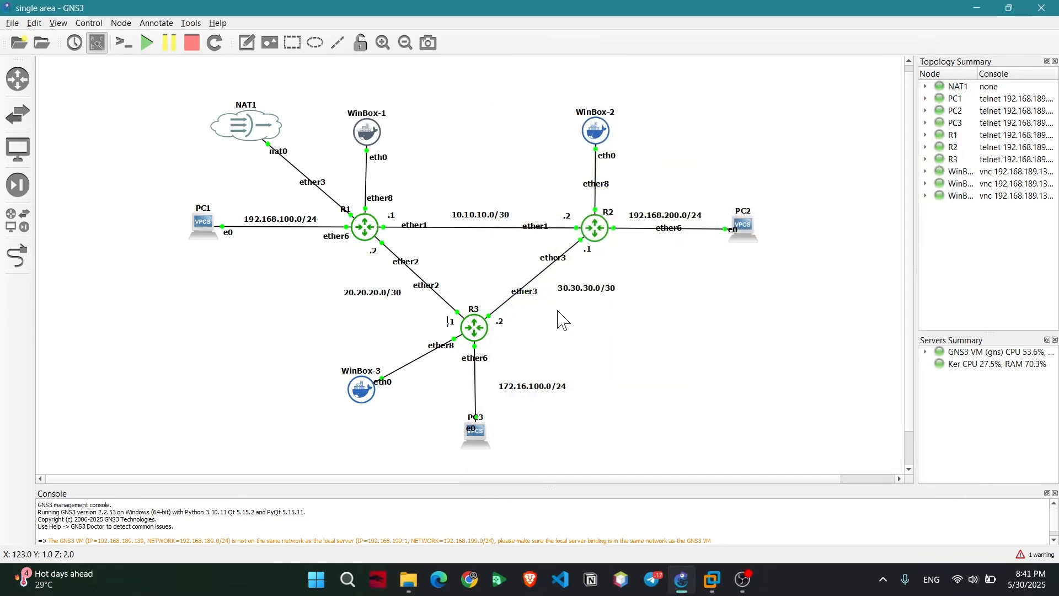
- Open the WinBox-2 console, start a new entry in R2's IP address list, and arrange the windows so R2's links stay visible
{"action": "double_click", "coordinate": [592, 130]}
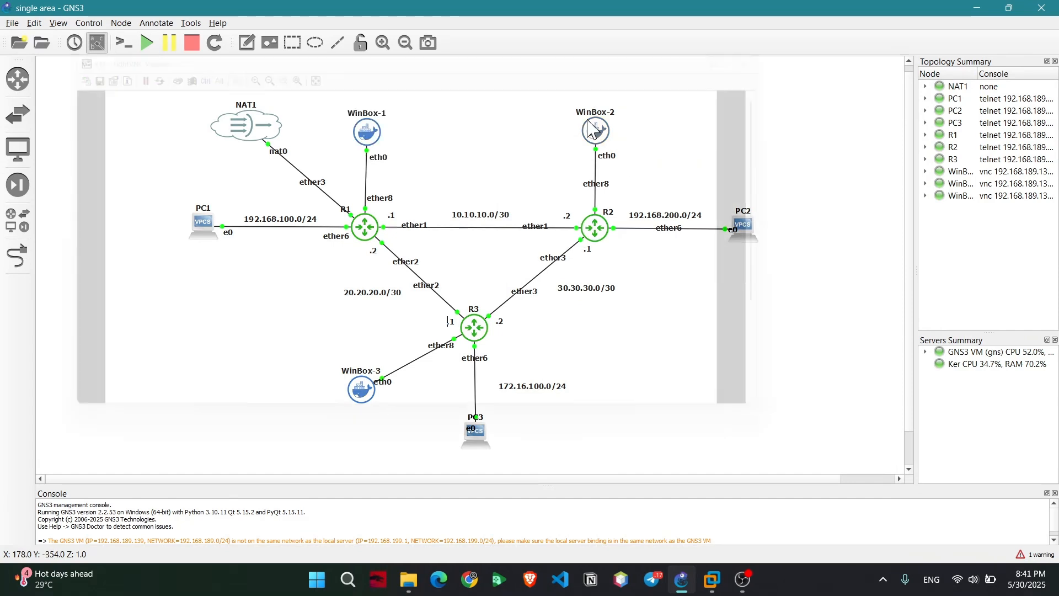
{"action": "left_click", "coordinate": [347, 264]}
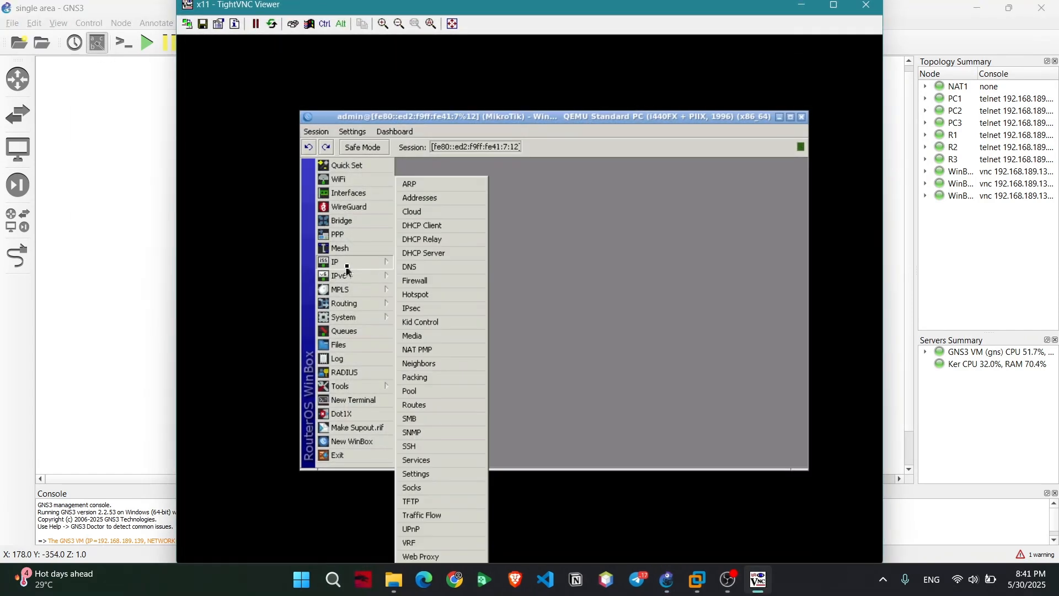
{"action": "left_click", "coordinate": [430, 199]}
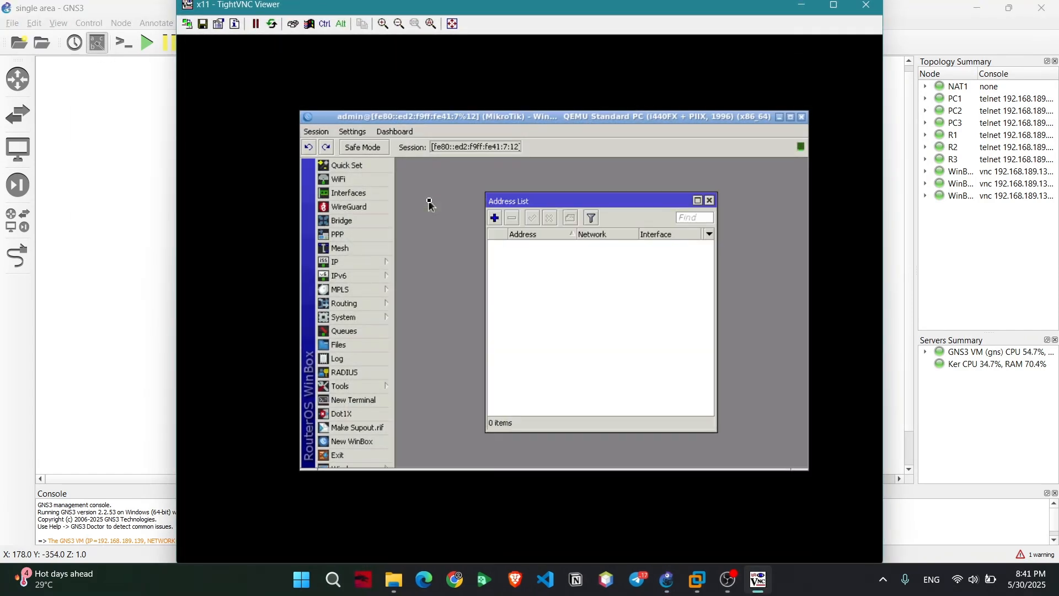
{"action": "left_click", "coordinate": [494, 218]}
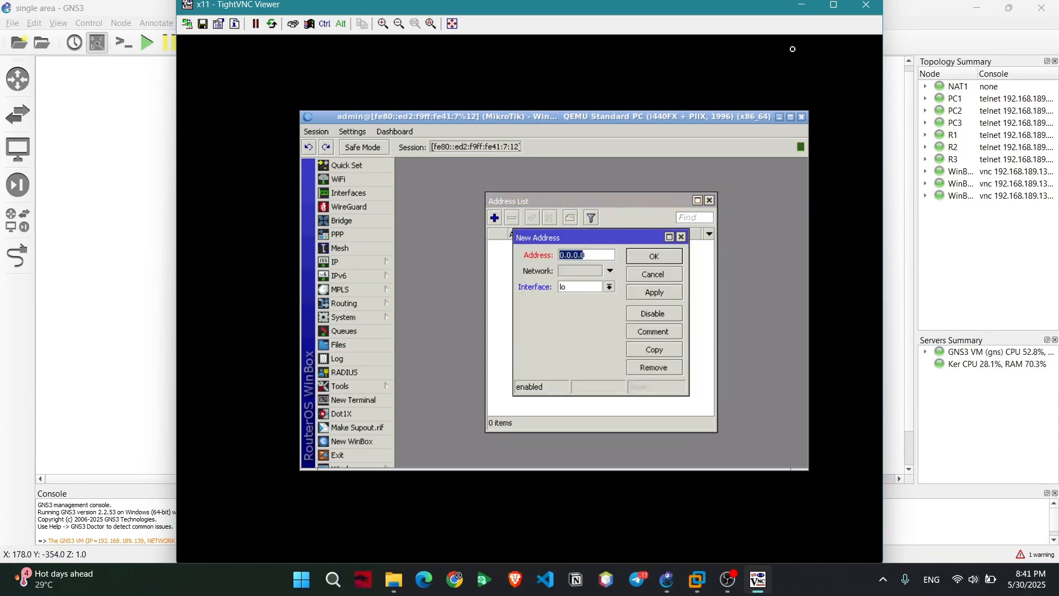
{"action": "left_click_drag", "start_coordinate": [645, 7], "coordinate": [691, 304]}
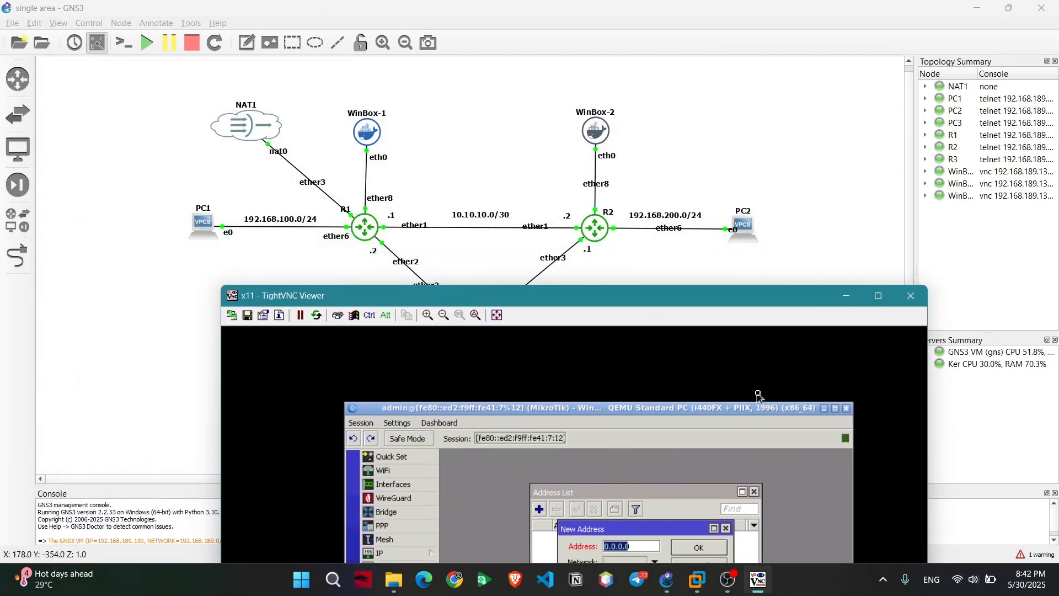
{"action": "left_click", "coordinate": [835, 408]}
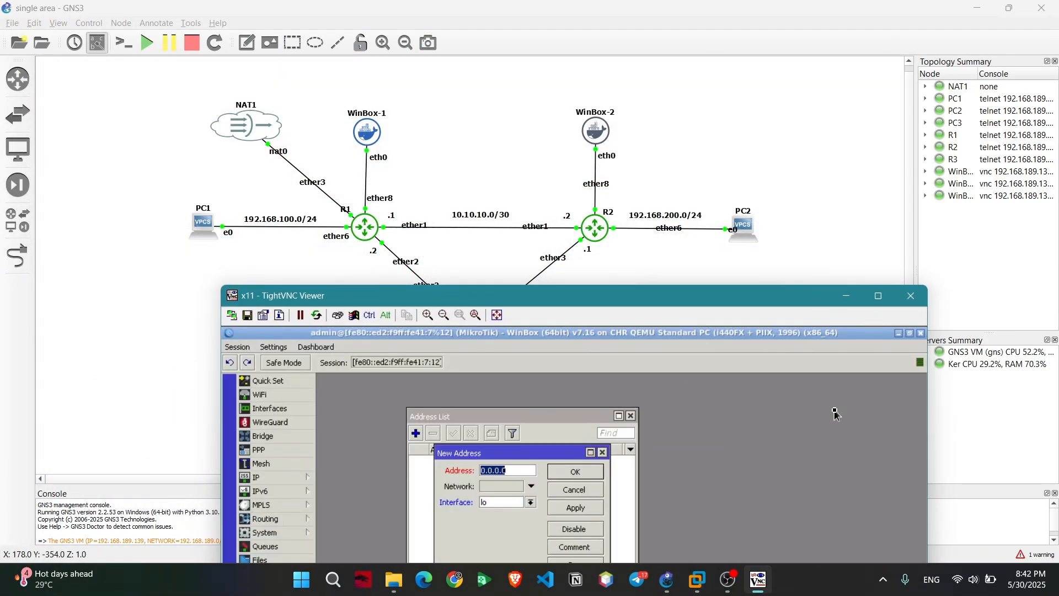
{"action": "left_click_drag", "start_coordinate": [565, 415], "coordinate": [741, 417]}
{"action": "left_click", "coordinate": [517, 460]}
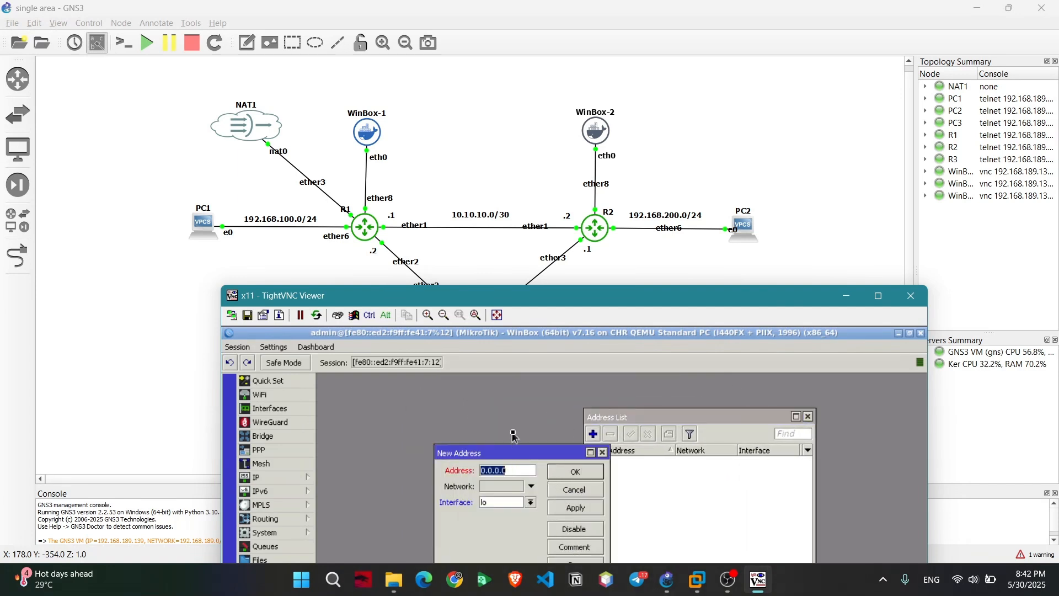
{"action": "left_click_drag", "start_coordinate": [527, 453], "coordinate": [686, 404]}
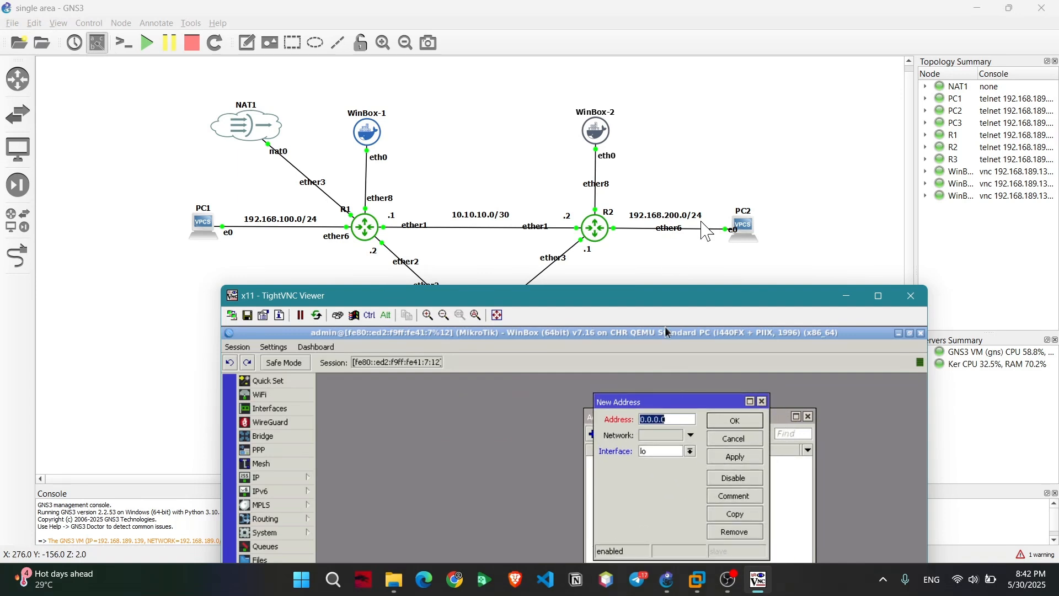
- Add the IP address 192.168.200.1/24 to R2's interface ether6
{"action": "type", "text": "192.168.200"}
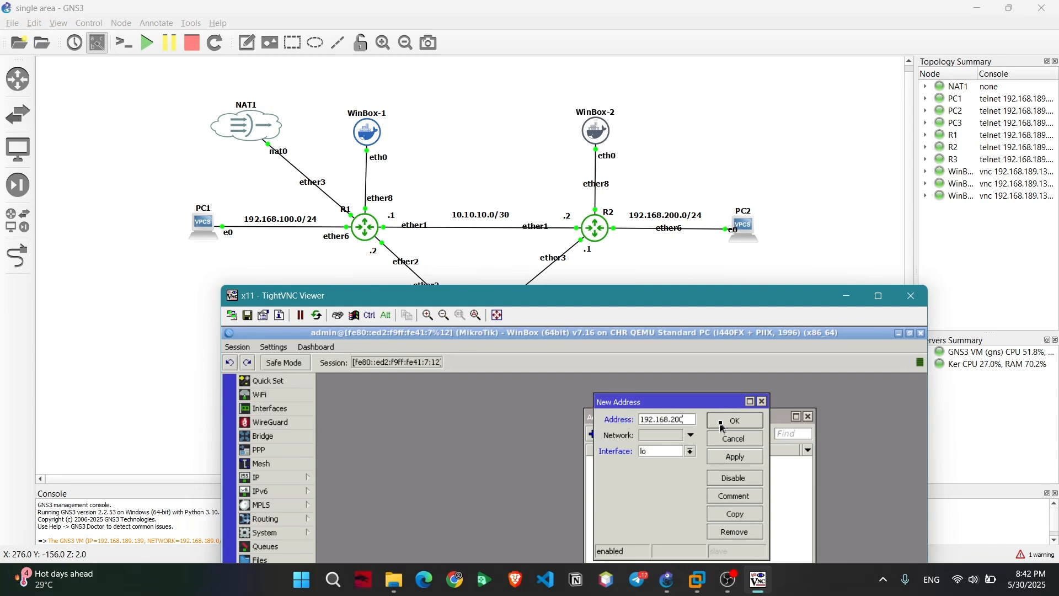
{"action": "type", "text": ".1/24"}
{"action": "left_click", "coordinate": [690, 451]}
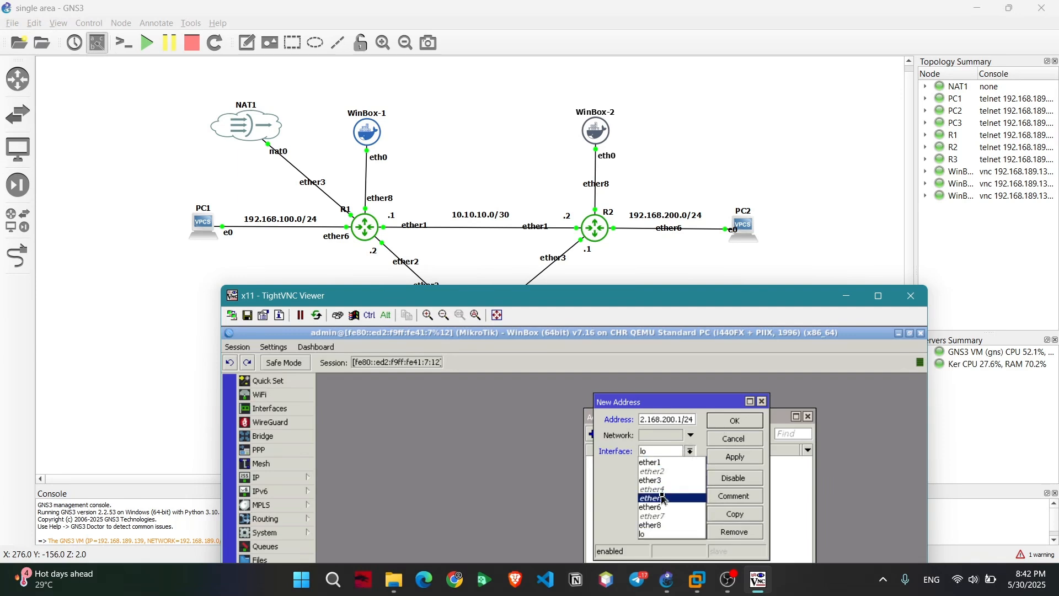
{"action": "left_click", "coordinate": [661, 508]}
{"action": "left_click", "coordinate": [729, 458]}
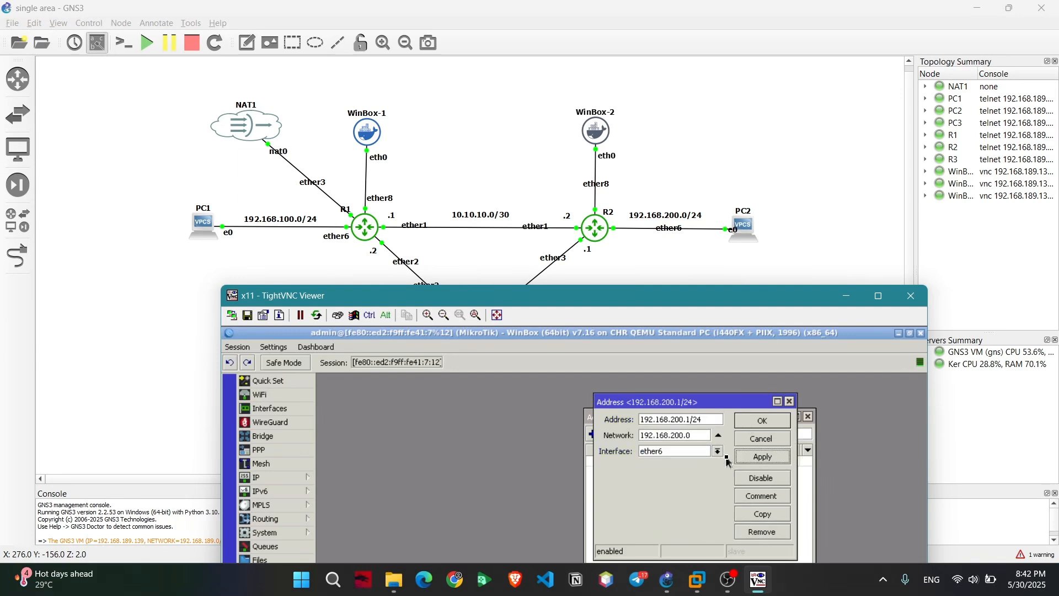
{"action": "left_click", "coordinate": [761, 422]}
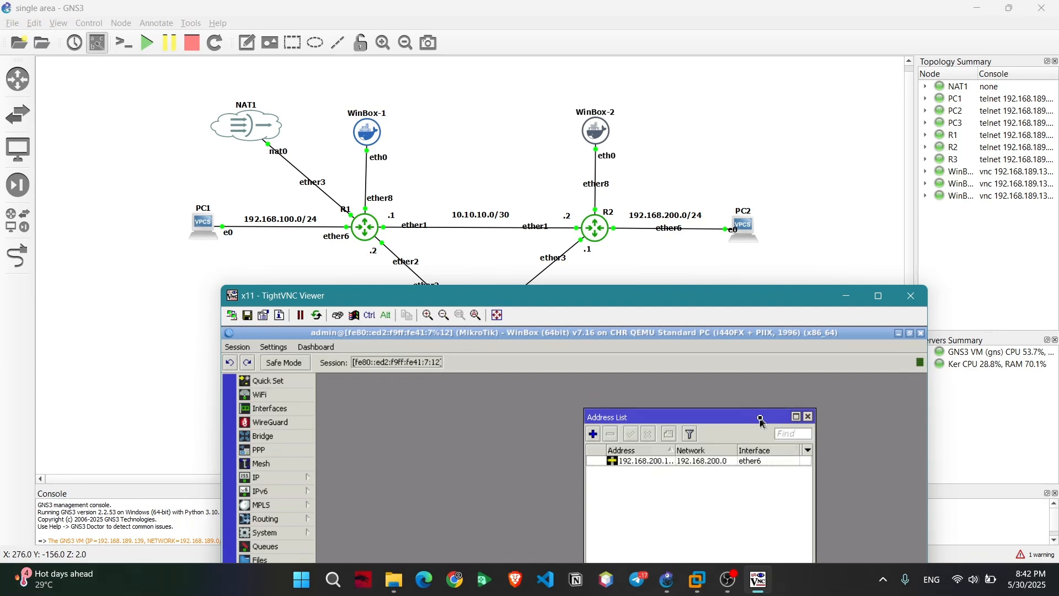
- Add the IP address 10.10.10.2/30 to R2's interface ether1
{"action": "left_click", "coordinate": [592, 434]}
{"action": "type", "text": "10.10.10.2/30"}
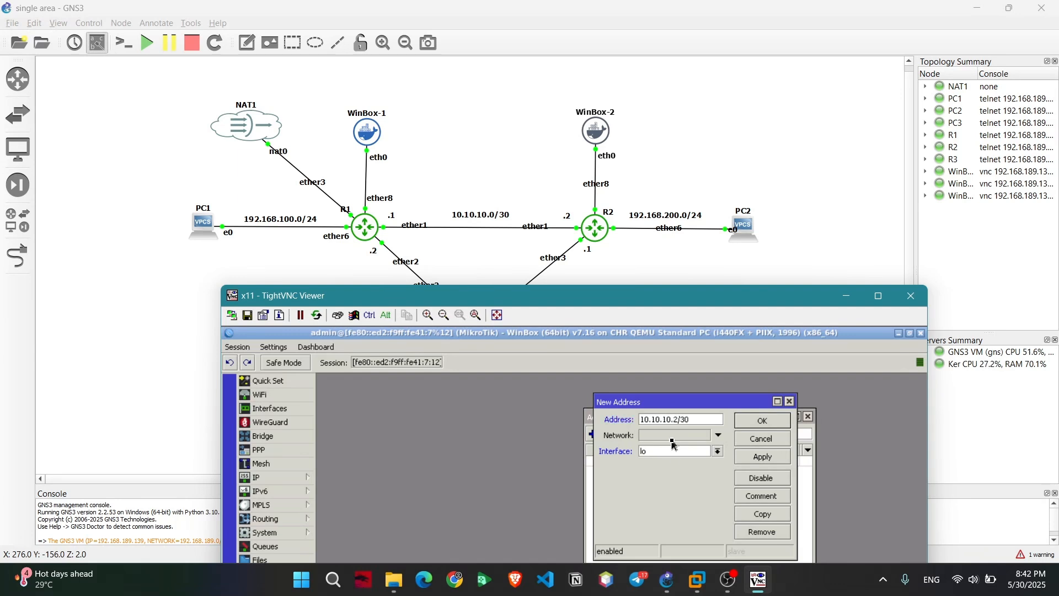
{"action": "left_click", "coordinate": [671, 457]}
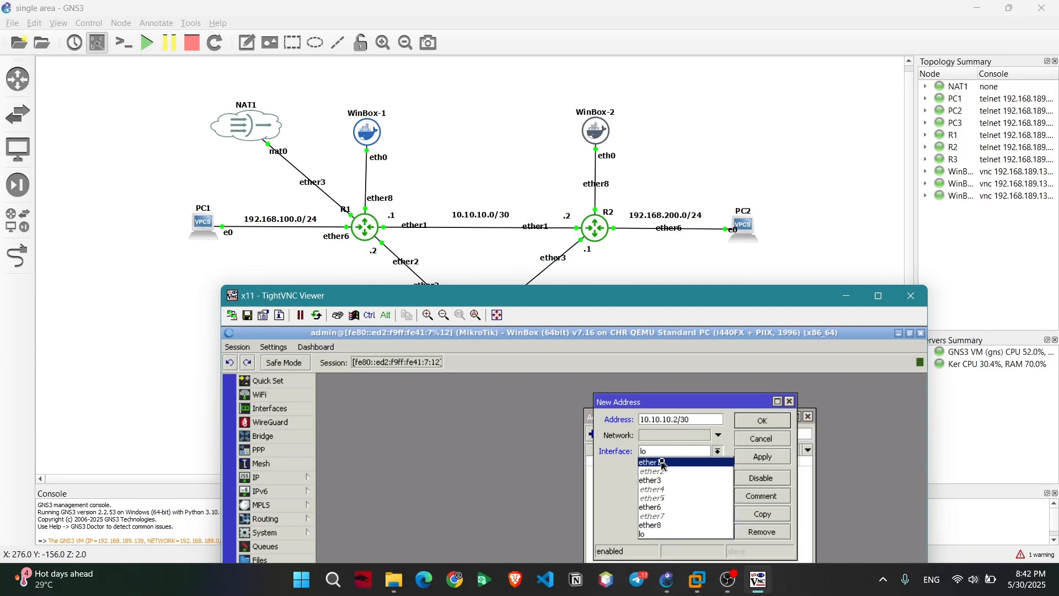
{"action": "left_click", "coordinate": [664, 464]}
{"action": "left_click", "coordinate": [763, 457]}
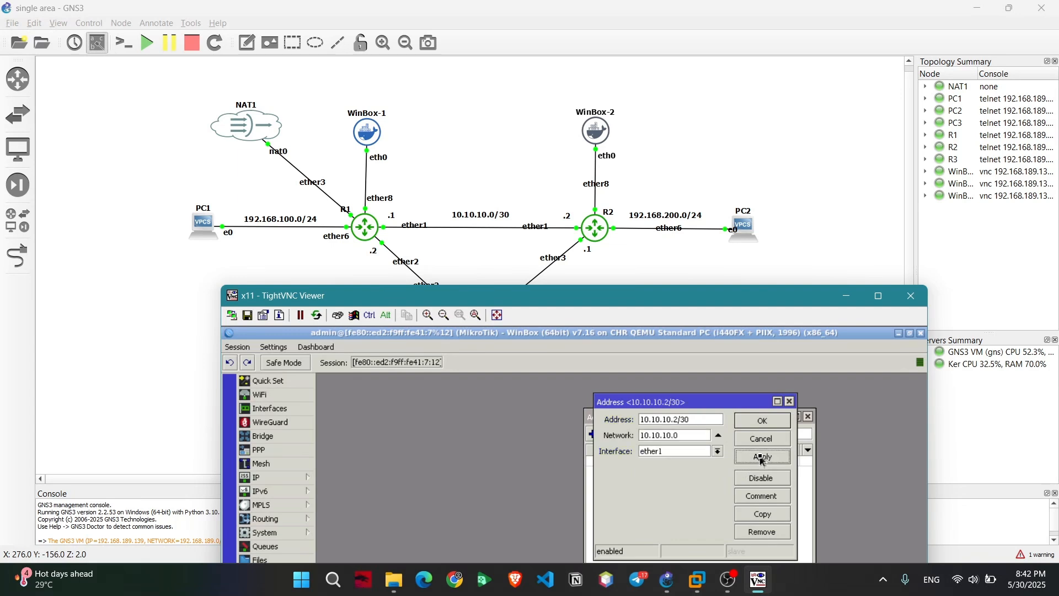
{"action": "left_click", "coordinate": [767, 422]}
- Add the IP address 30.30.30.1/30 to R2's interface ether3 and close the WinBox-2 console
{"action": "left_click", "coordinate": [593, 433]}
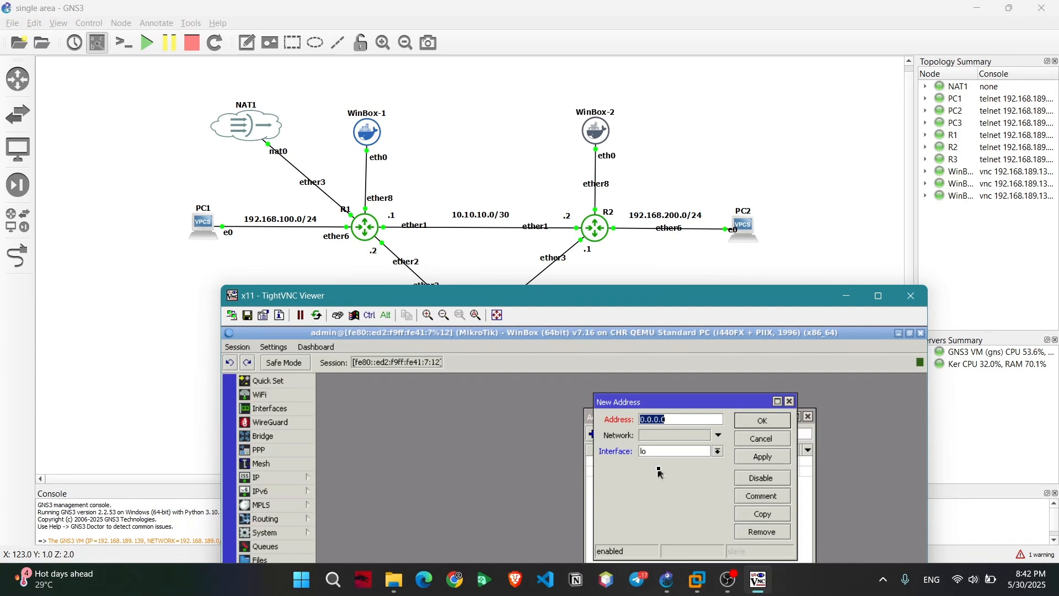
{"action": "type", "text": "30"}
{"action": "left_click", "coordinate": [683, 453]}
{"action": "left_click", "coordinate": [662, 480]}
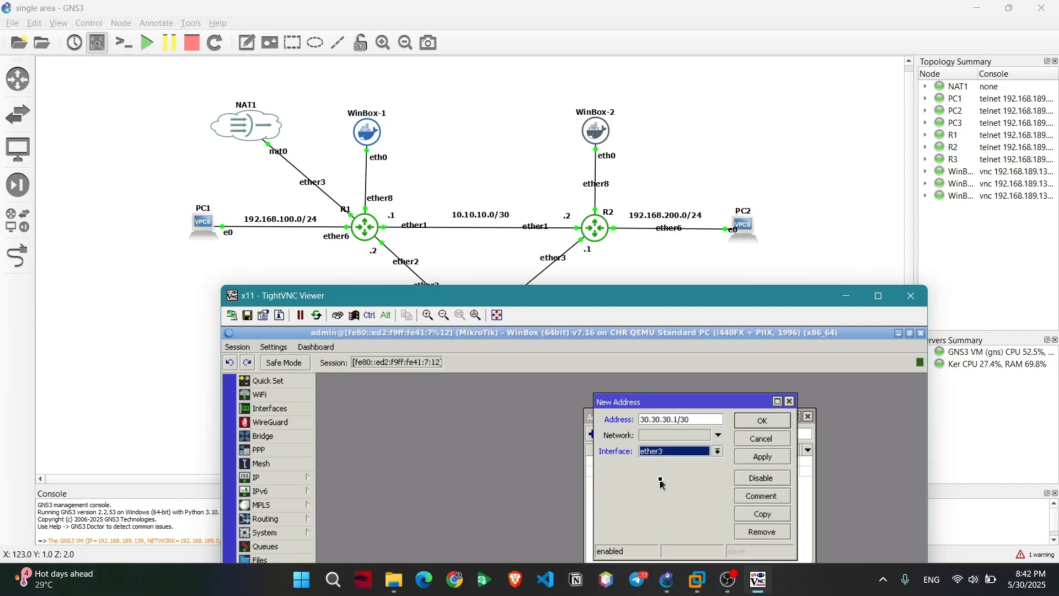
{"action": "left_click", "coordinate": [767, 458]}
{"action": "left_click", "coordinate": [764, 422]}
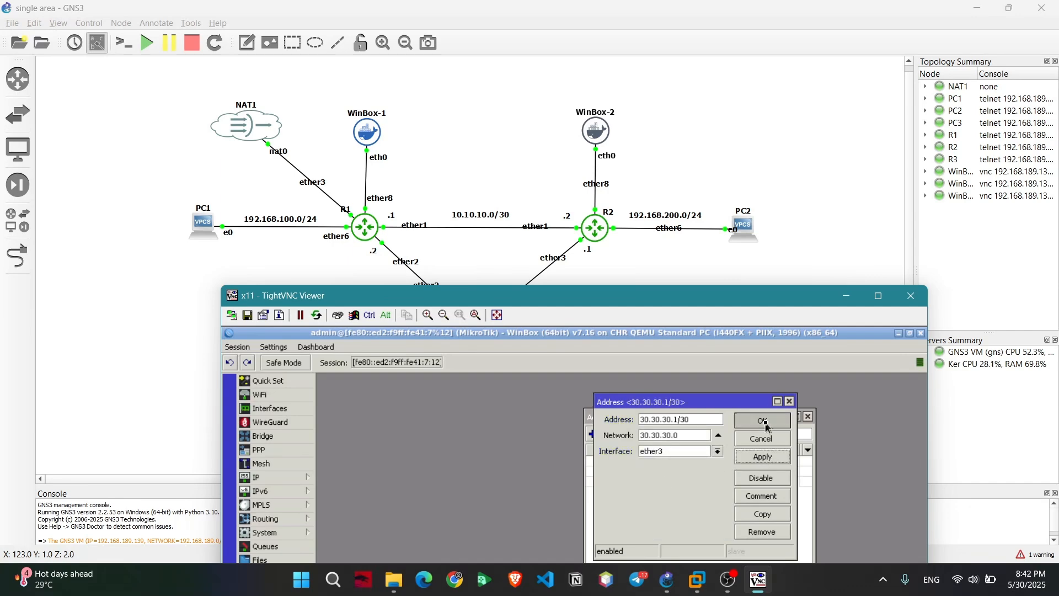
{"action": "left_click", "coordinate": [919, 289]}
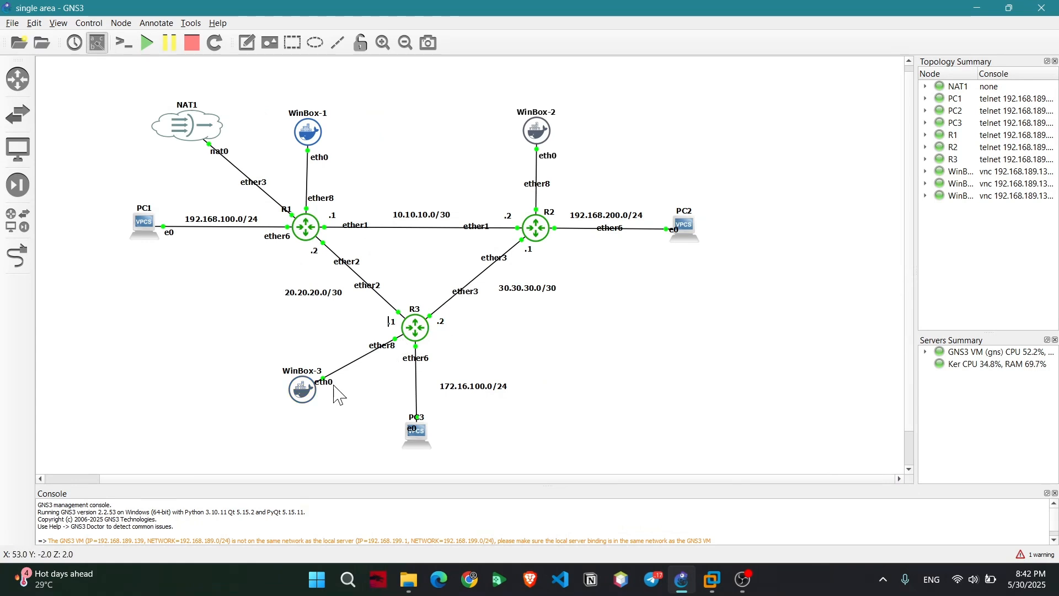
- Reopen the WinBox-2 console and start the DHCP server setup on R2 with ether6 as the server interface
{"action": "double_click", "coordinate": [538, 138]}
{"action": "left_click", "coordinate": [259, 186]}
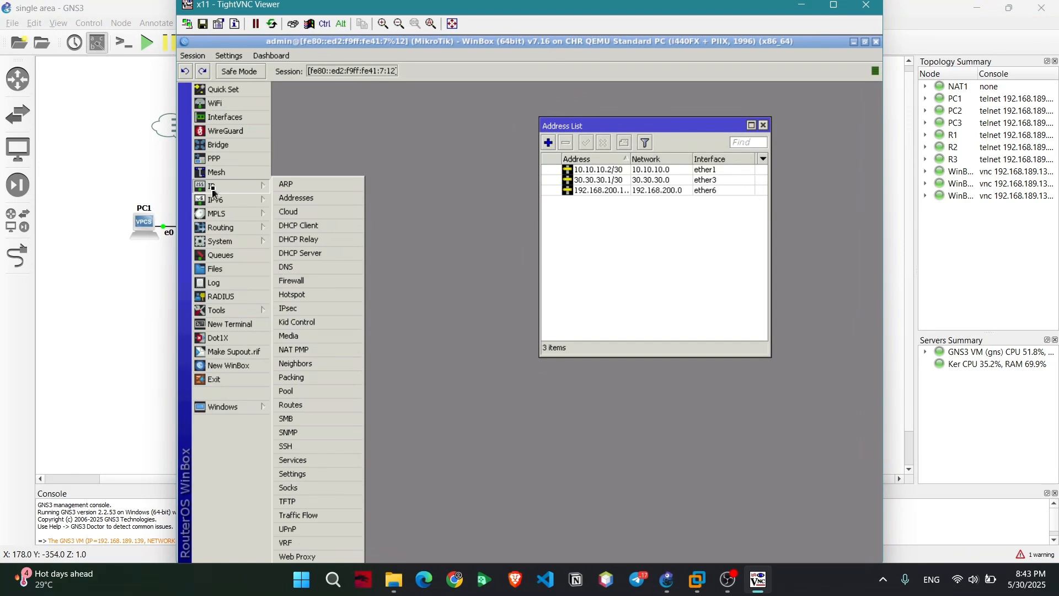
{"action": "left_click", "coordinate": [314, 205]}
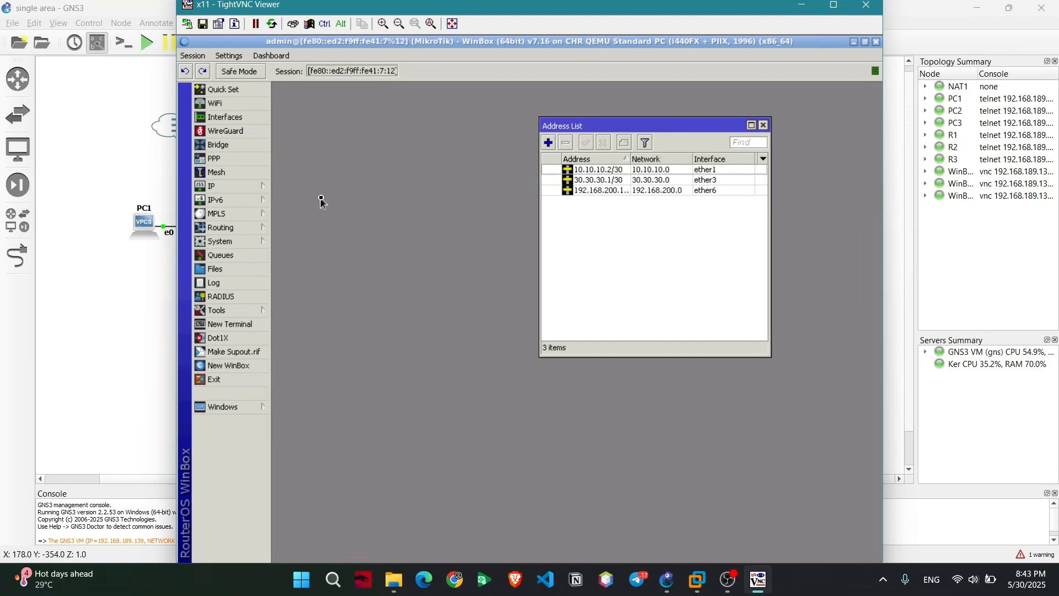
{"action": "left_click", "coordinate": [217, 187]}
{"action": "left_click", "coordinate": [301, 253]}
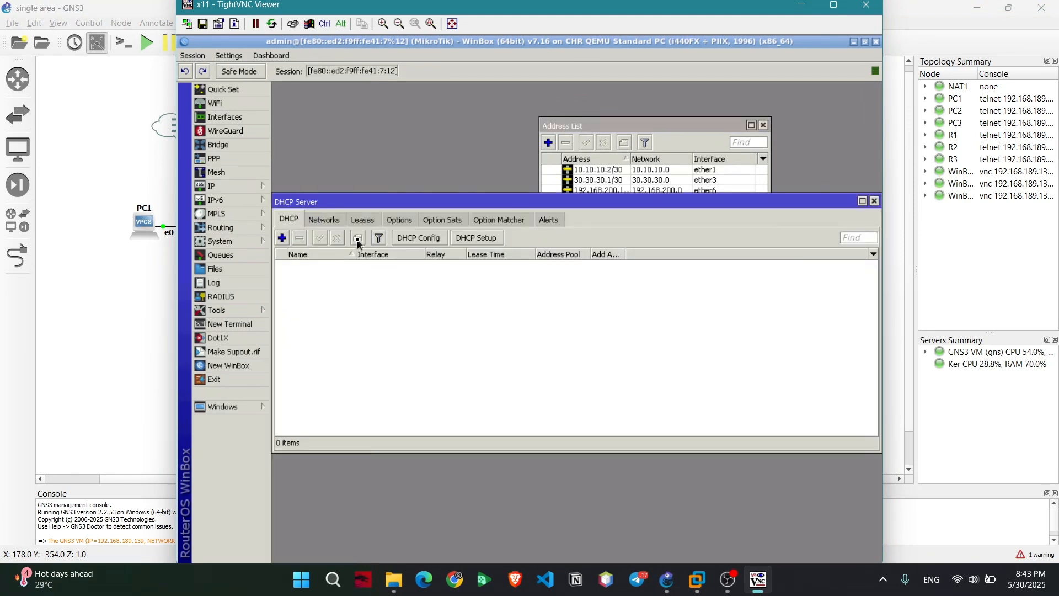
{"action": "left_click", "coordinate": [488, 238]}
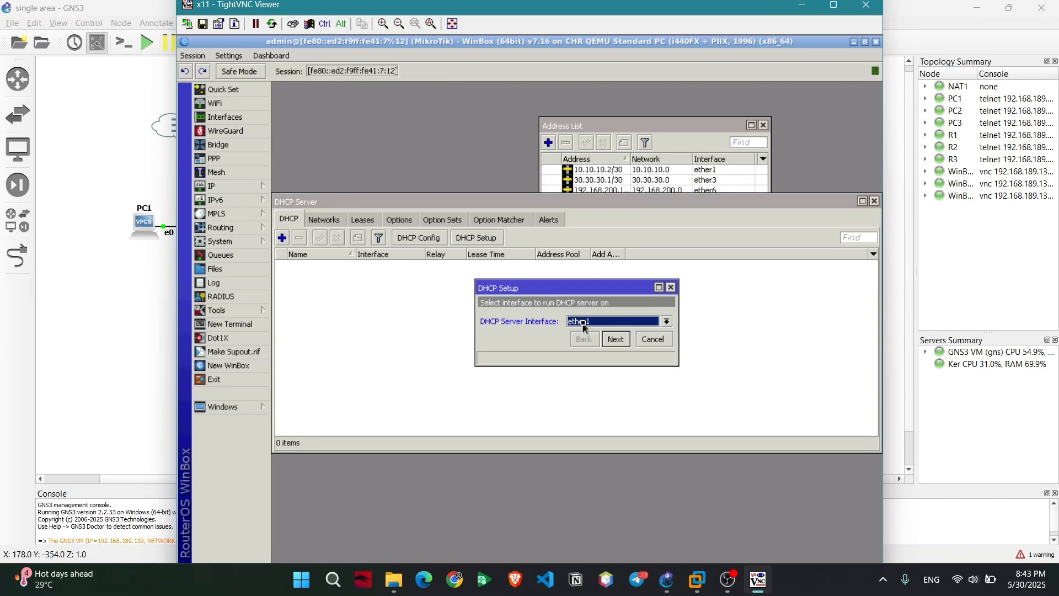
{"action": "left_click", "coordinate": [582, 322]}
{"action": "left_click", "coordinate": [584, 377]}
{"action": "left_click", "coordinate": [616, 341]}
- Complete R2's DHCP setup with the proposed network, gateway and pool, DNS server 1.1.1.1 and lease time 00:30:00, and close the console
{"action": "left_click", "coordinate": [616, 340]}
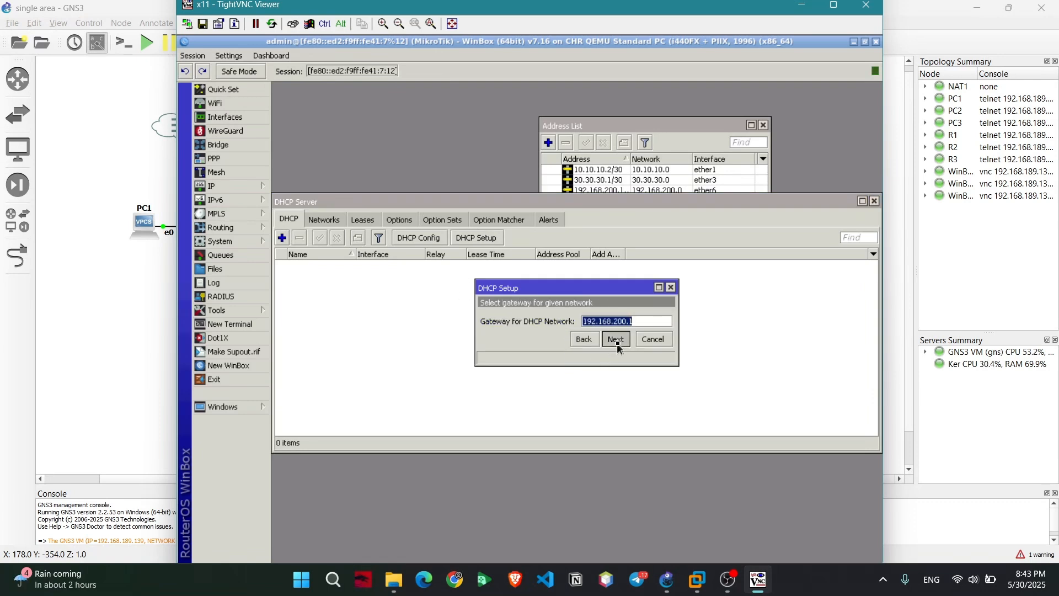
{"action": "left_click", "coordinate": [616, 339]}
{"action": "left_click", "coordinate": [616, 340]}
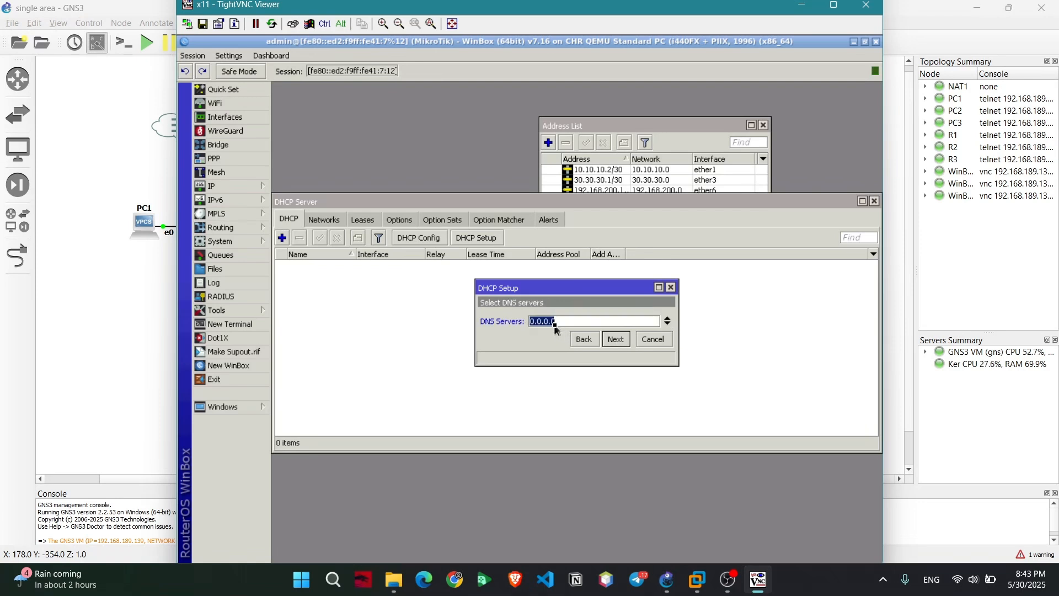
{"action": "type", "text": "1.1.1.1"}
{"action": "left_click", "coordinate": [623, 346]}
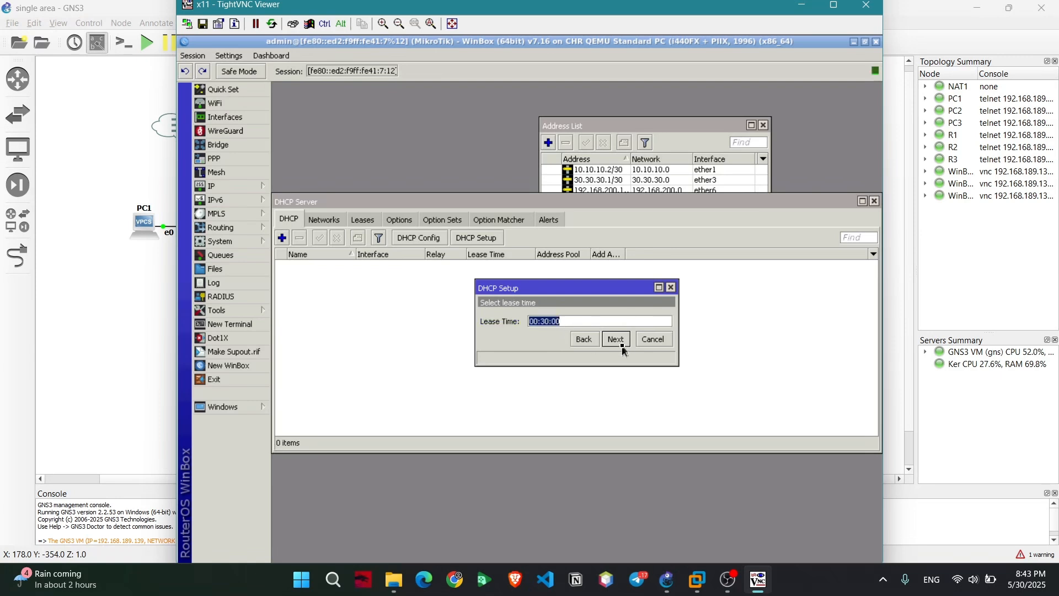
{"action": "left_click", "coordinate": [622, 346]}
{"action": "left_click", "coordinate": [584, 320]}
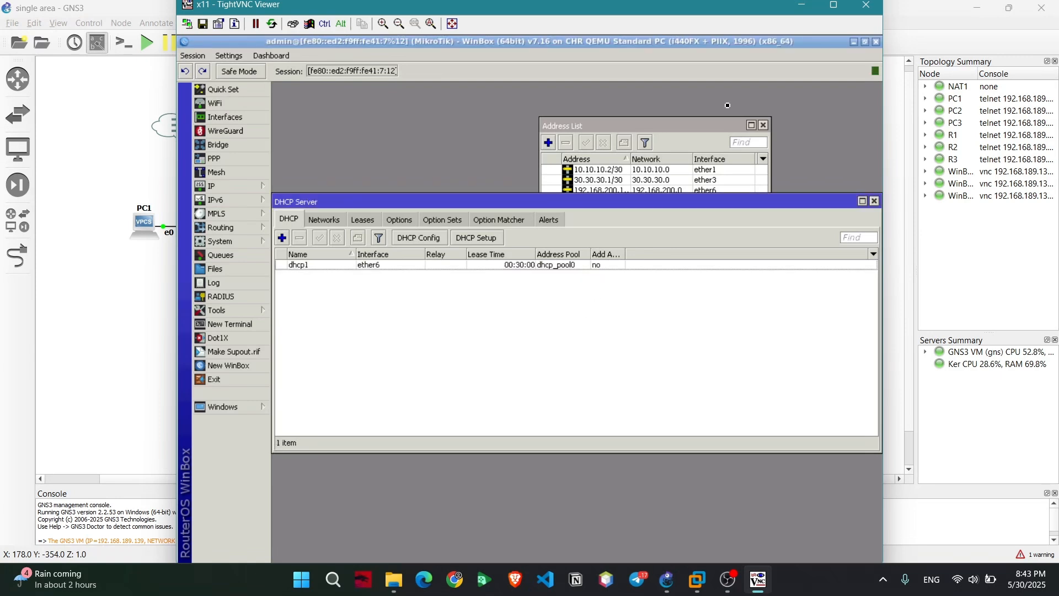
{"action": "left_click", "coordinate": [866, 5]}
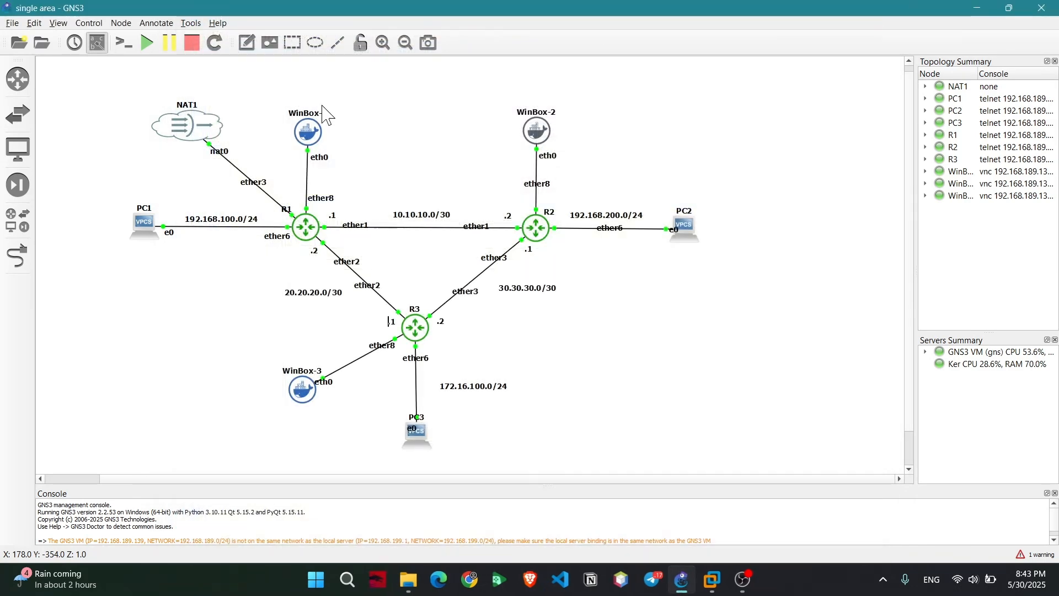
- Open the WinBox-1 console and start the DHCP server setup on R1 with ether6 as the server interface
{"action": "double_click", "coordinate": [309, 132]}
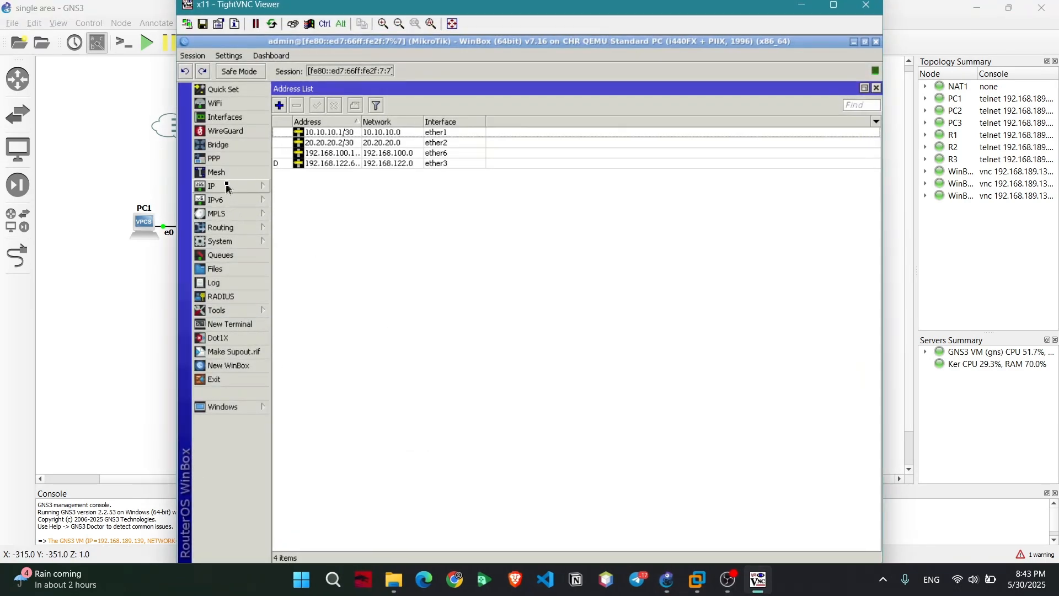
{"action": "left_click", "coordinate": [228, 186]}
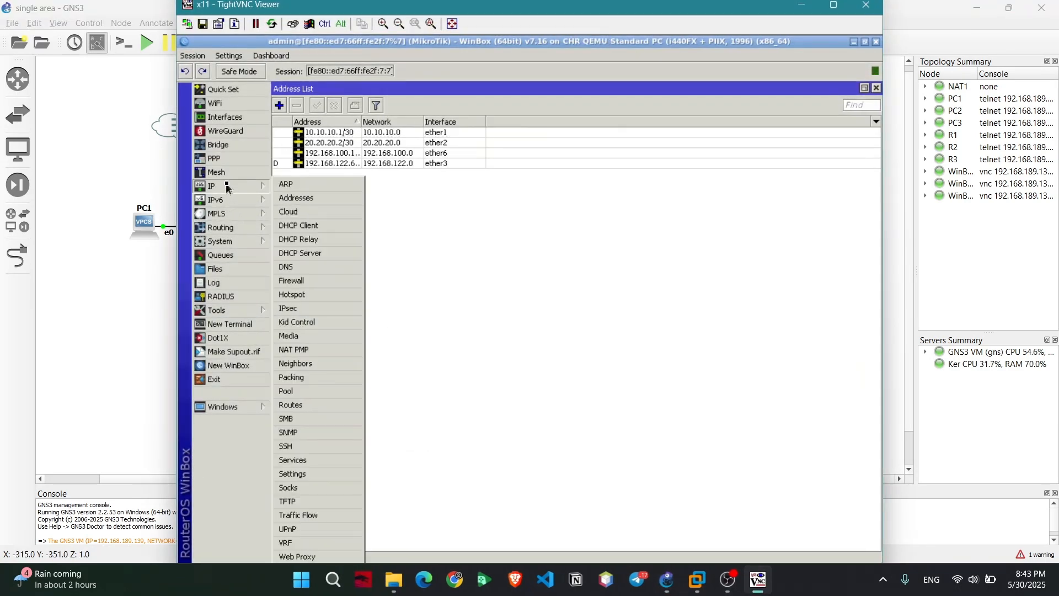
{"action": "left_click", "coordinate": [316, 254]}
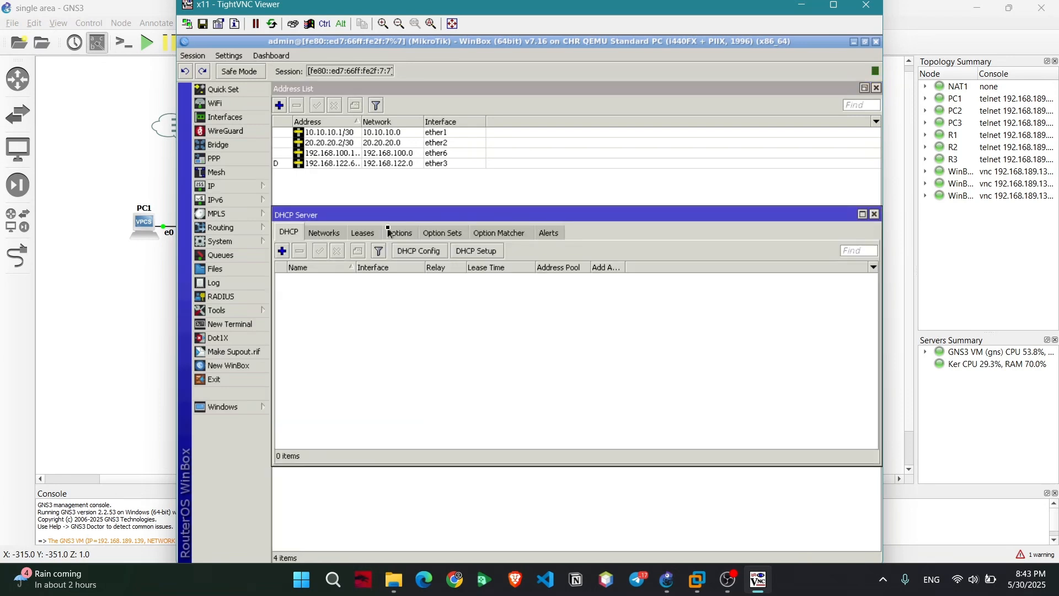
{"action": "left_click", "coordinate": [474, 252]}
{"action": "left_click", "coordinate": [604, 321]}
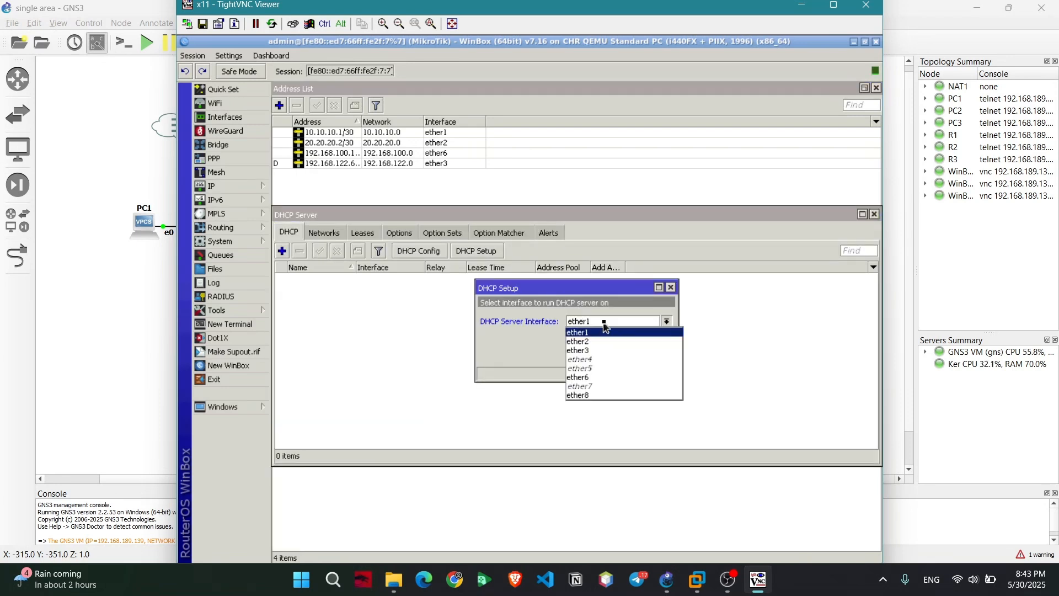
{"action": "left_click", "coordinate": [579, 377]}
{"action": "left_click", "coordinate": [618, 358]}
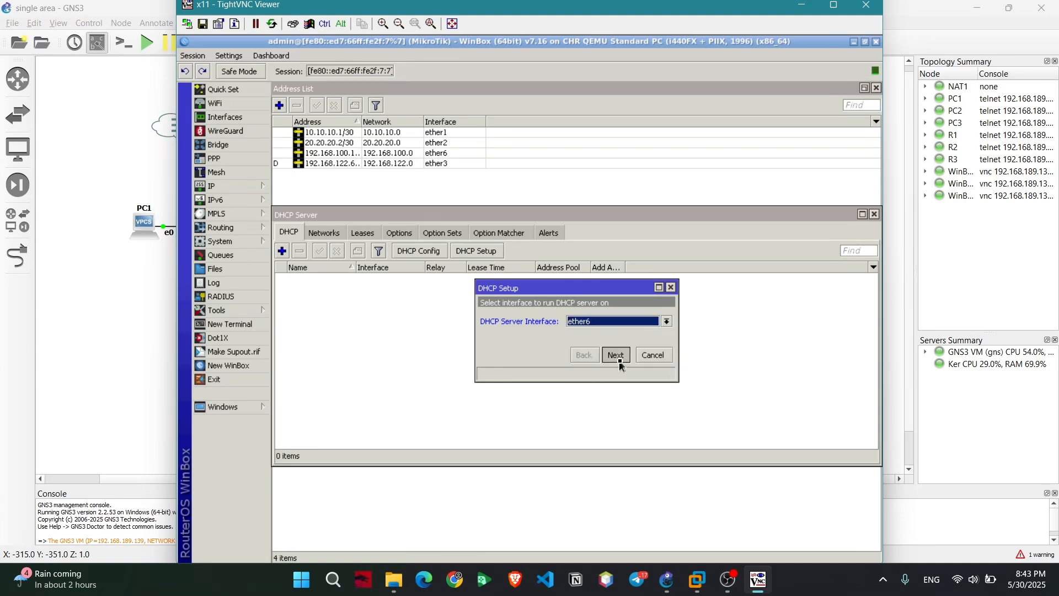
- Complete R1's DHCP setup with the proposed gateway, address pool, DNS server 192.168.122.1 and lease time
{"action": "left_click", "coordinate": [617, 356]}
{"action": "left_click", "coordinate": [617, 356]}
{"action": "left_click", "coordinate": [616, 356]}
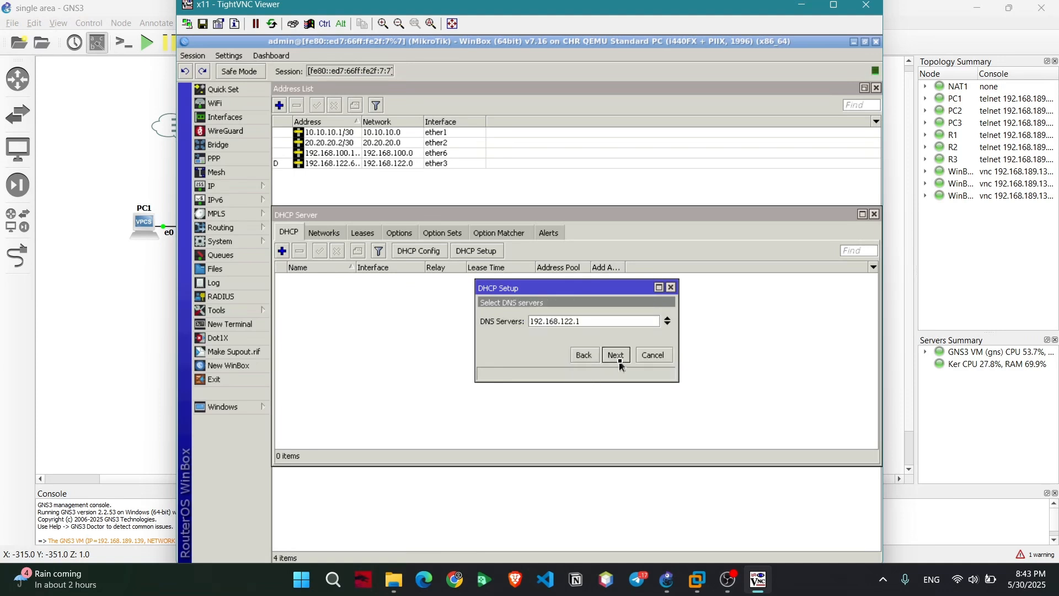
{"action": "left_click", "coordinate": [617, 355]}
{"action": "left_click", "coordinate": [617, 356]}
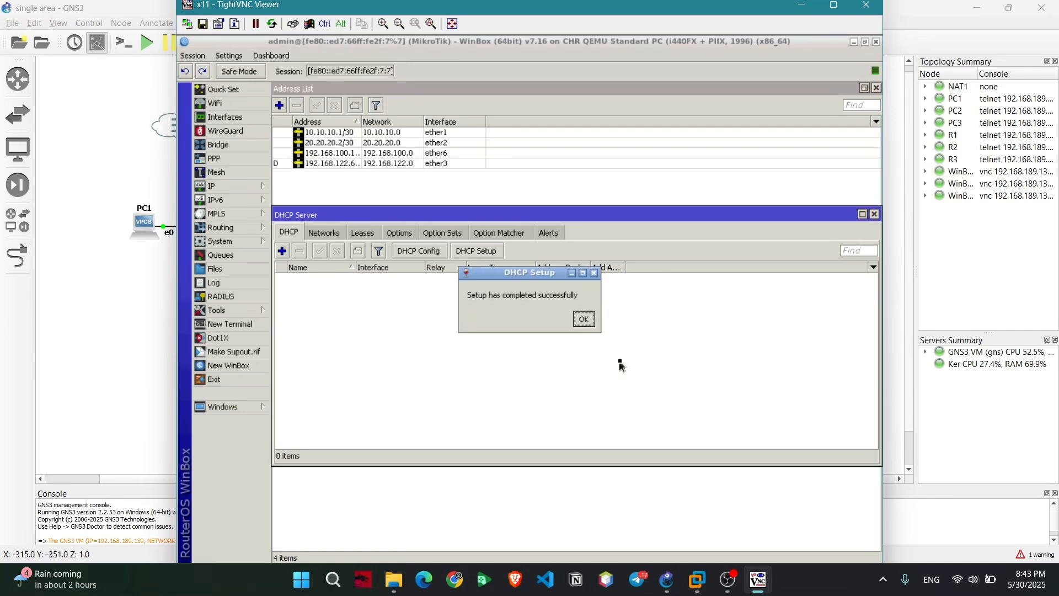
- Switch from the finished WinBox-1 console to the WinBox-3 console and arrange its windows beside the topology with R3's address list in view
{"action": "left_click", "coordinate": [583, 319]}
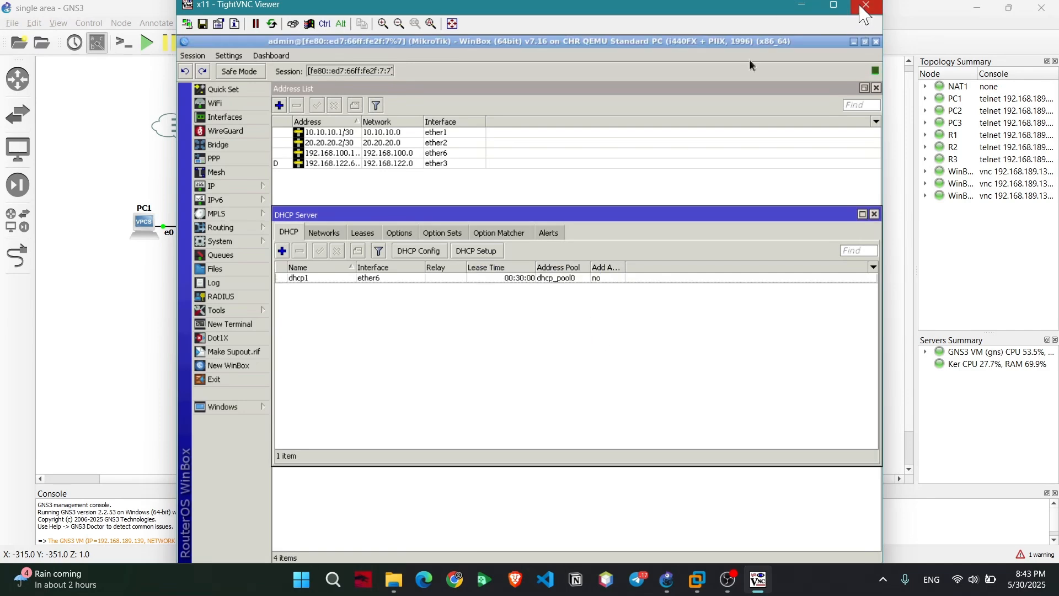
{"action": "left_click", "coordinate": [860, 6]}
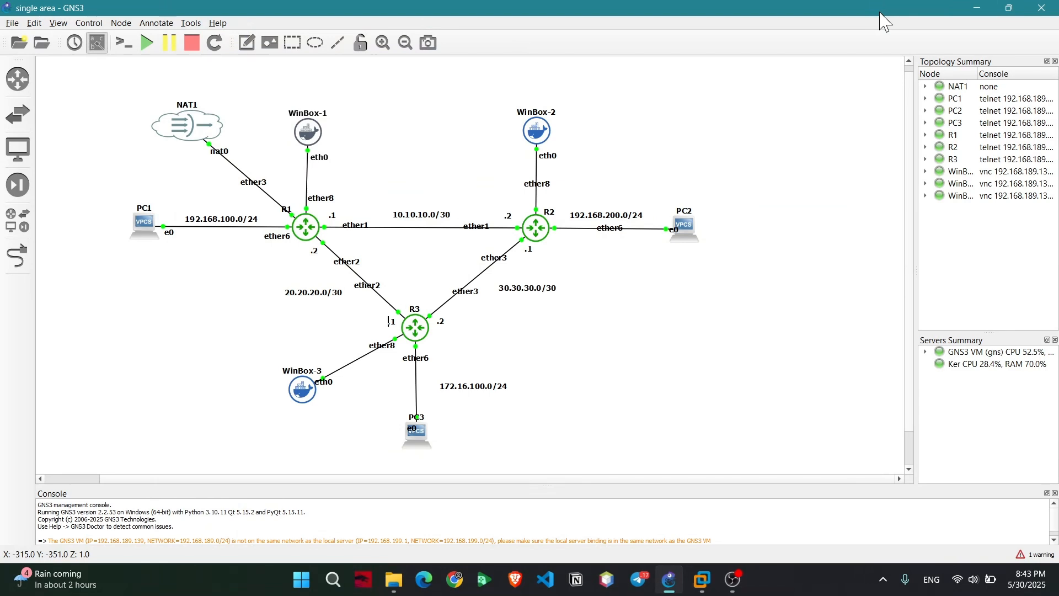
{"action": "double_click", "coordinate": [308, 393]}
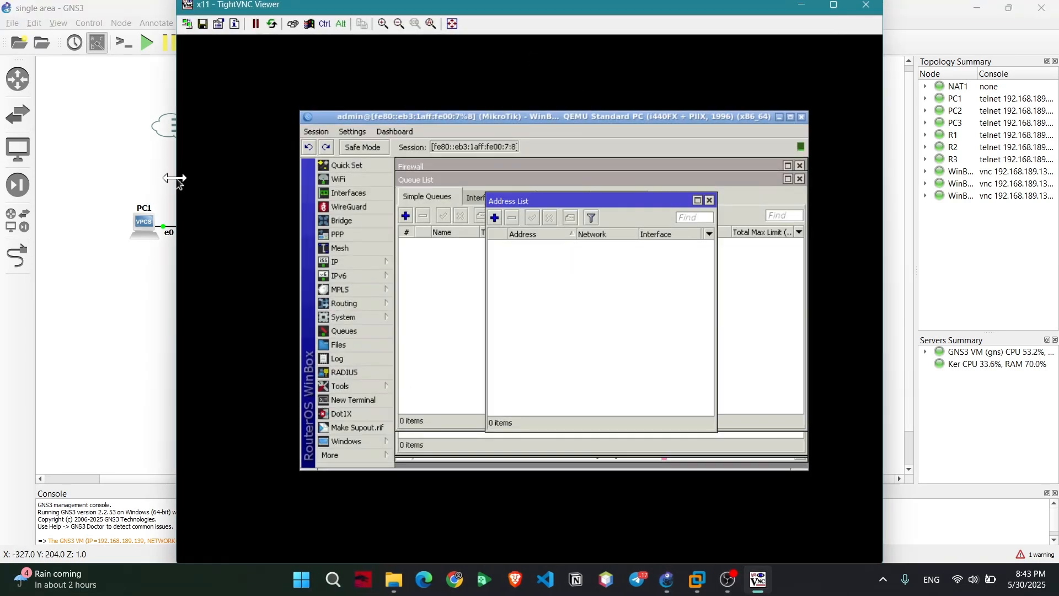
{"action": "left_click_drag", "start_coordinate": [174, 178], "coordinate": [499, 178]}
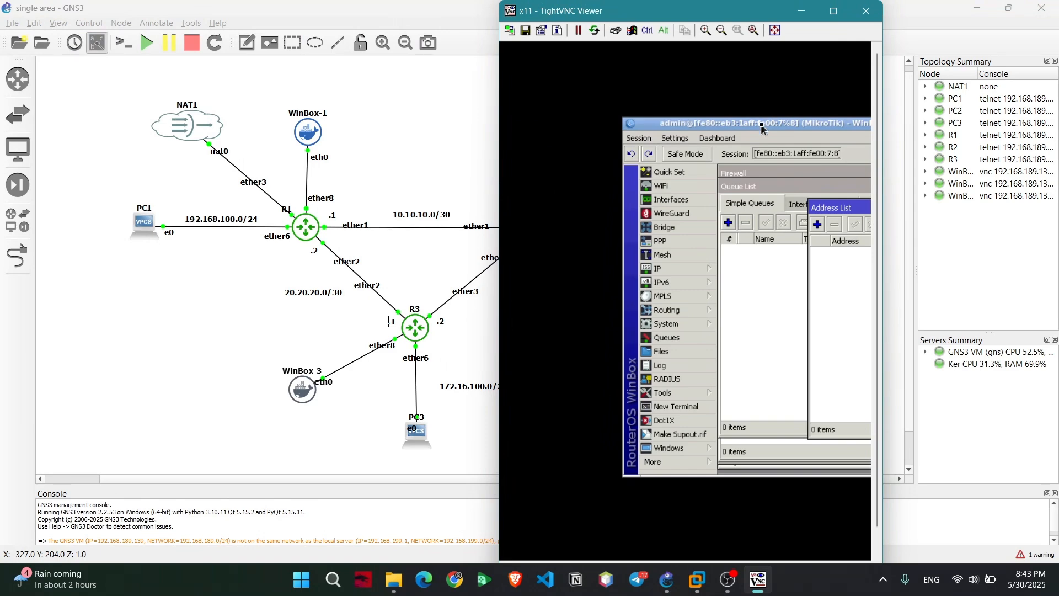
{"action": "left_click_drag", "start_coordinate": [765, 125], "coordinate": [508, 136]}
{"action": "left_click", "coordinate": [864, 133]}
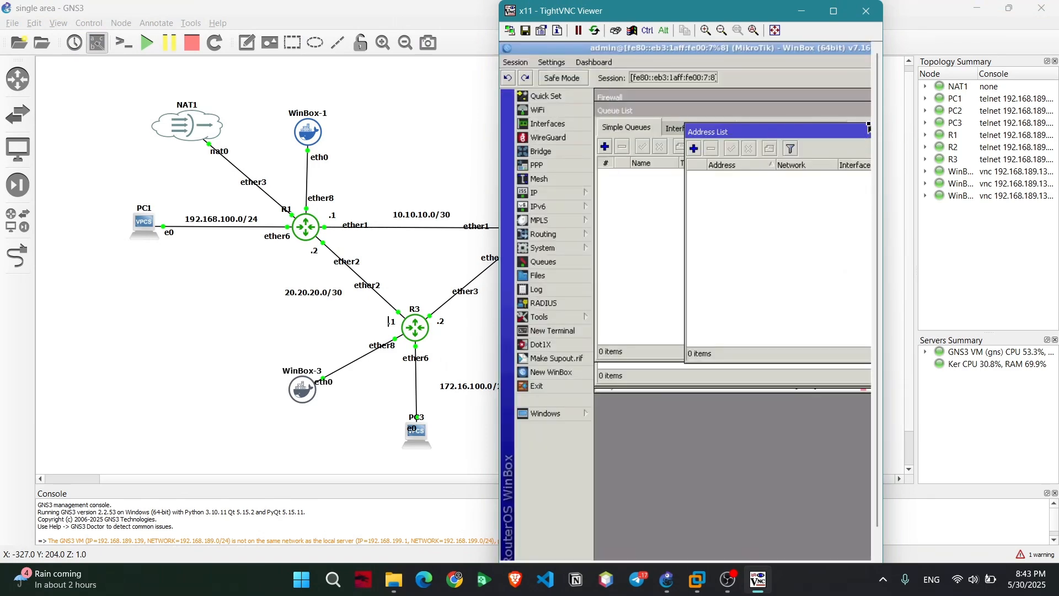
{"action": "left_click_drag", "start_coordinate": [882, 106], "coordinate": [1001, 108]}
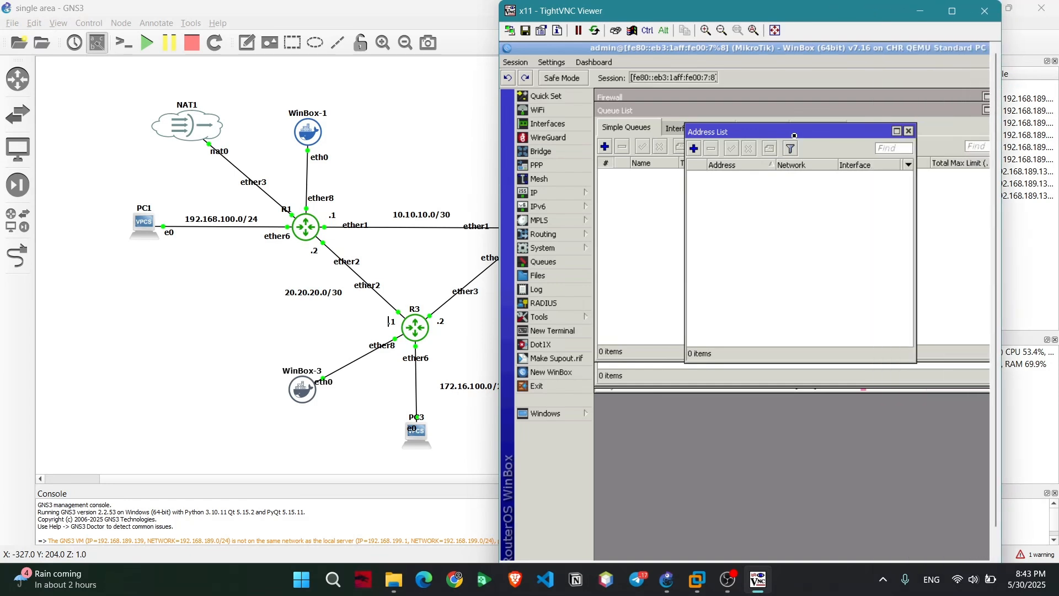
- Add the address 172.16.100.1/24 on interface ether6 to R3's address list
{"action": "left_click", "coordinate": [694, 148]}
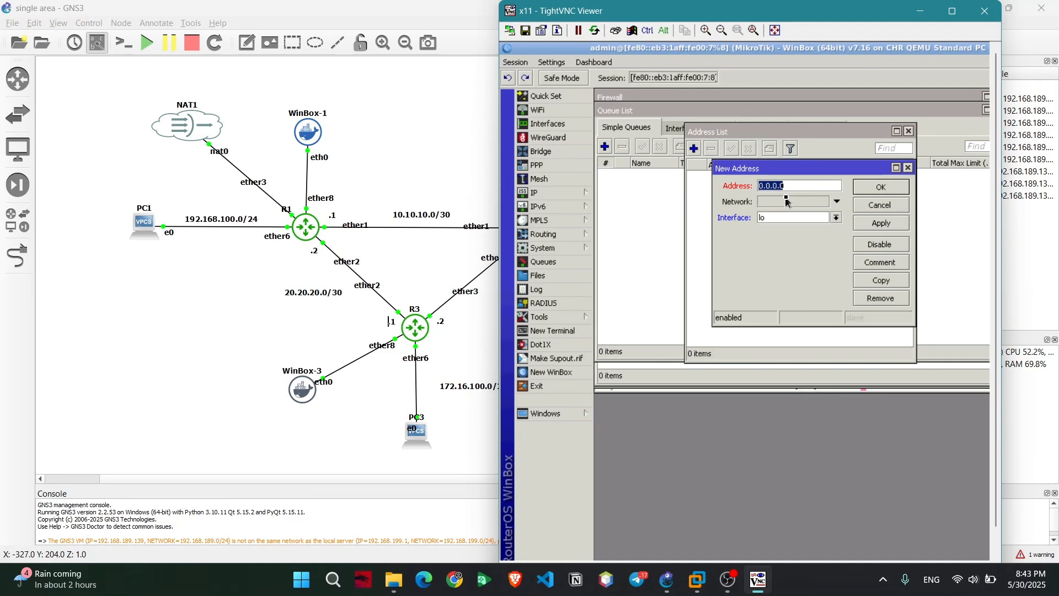
{"action": "type", "text": "172.16.100.1/24"}
{"action": "left_click", "coordinate": [788, 218]}
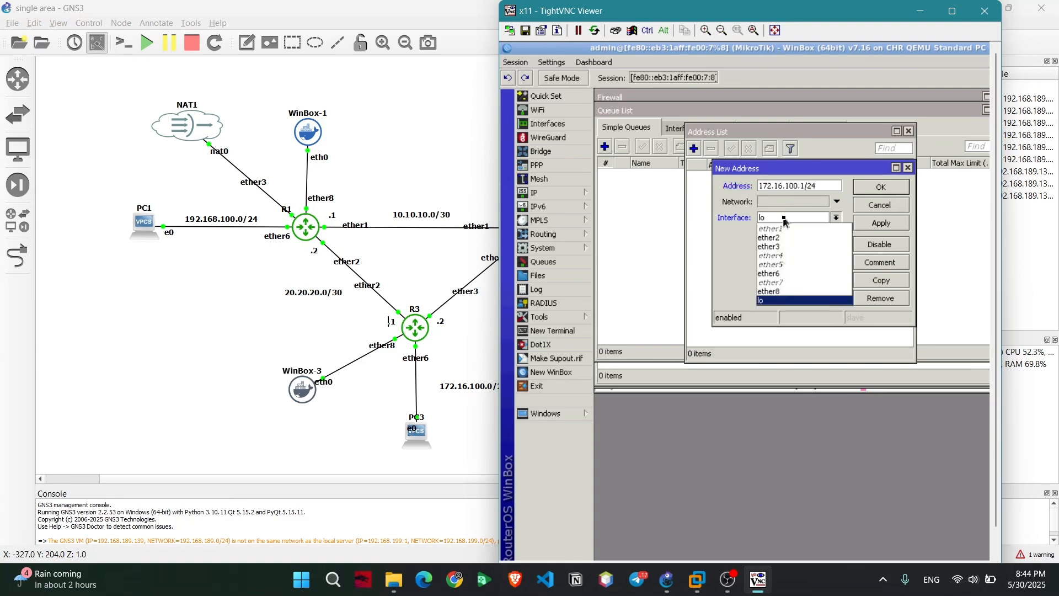
{"action": "left_click", "coordinate": [777, 274]}
{"action": "left_click", "coordinate": [881, 224]}
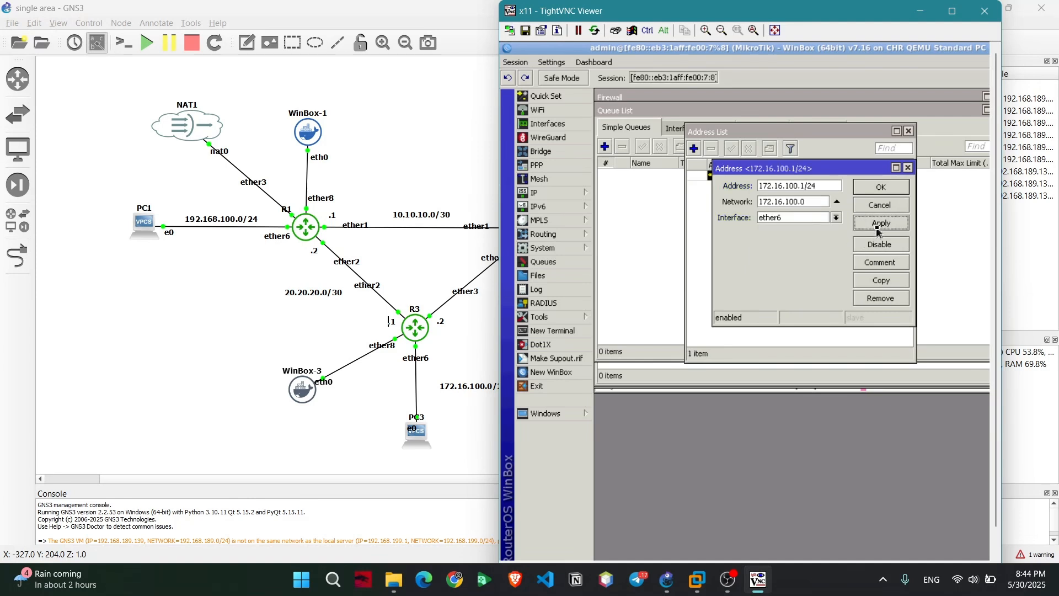
{"action": "left_click", "coordinate": [882, 190]}
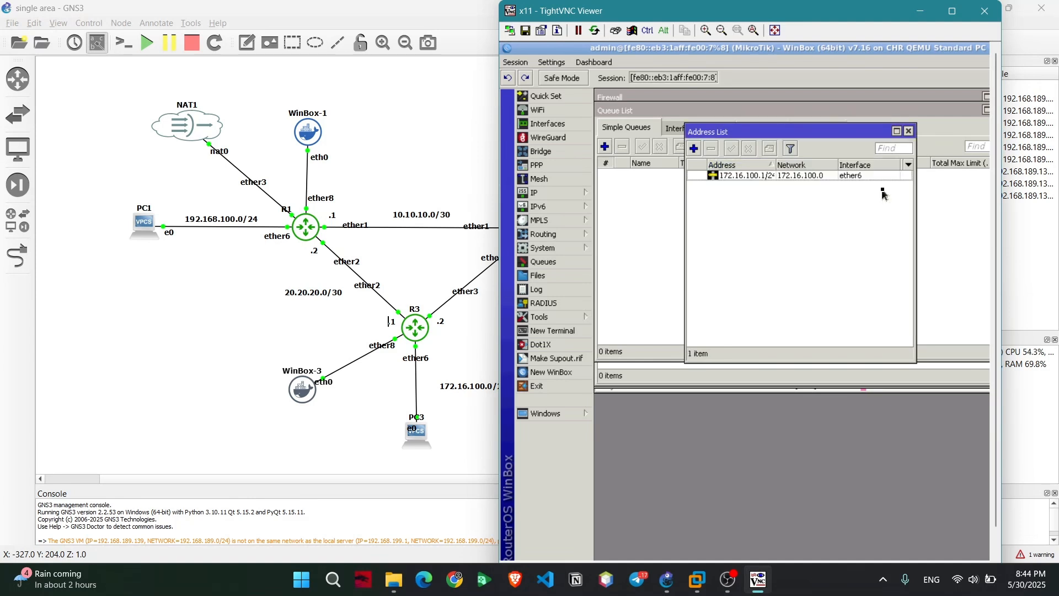
- Add the address 30.30.30.2/30 on interface ether3 to R3's address list
{"action": "left_click", "coordinate": [694, 149]}
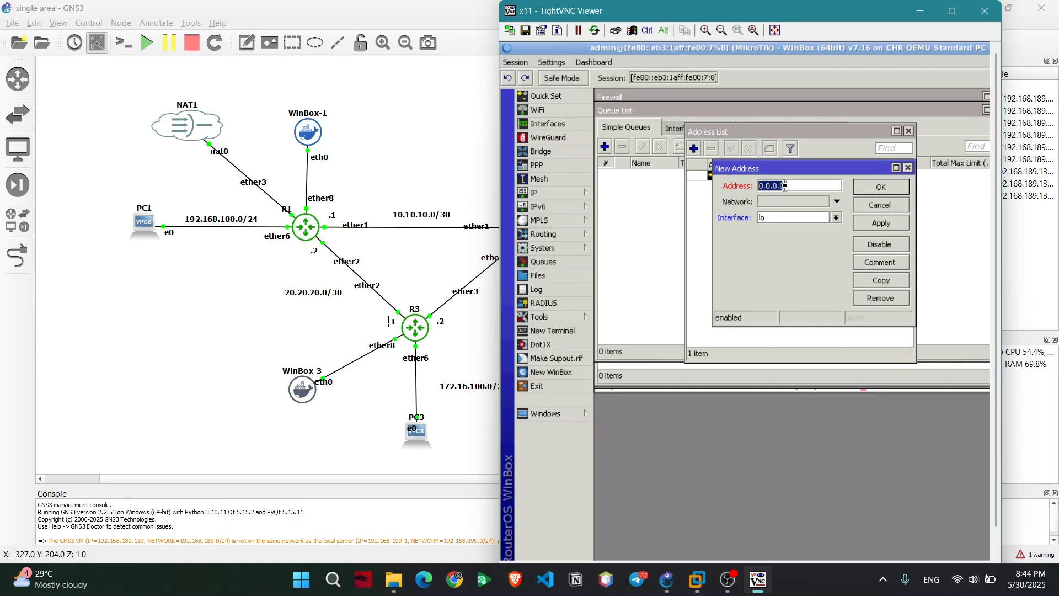
{"action": "type", "text": "2/3"}
{"action": "left_click", "coordinate": [787, 219]}
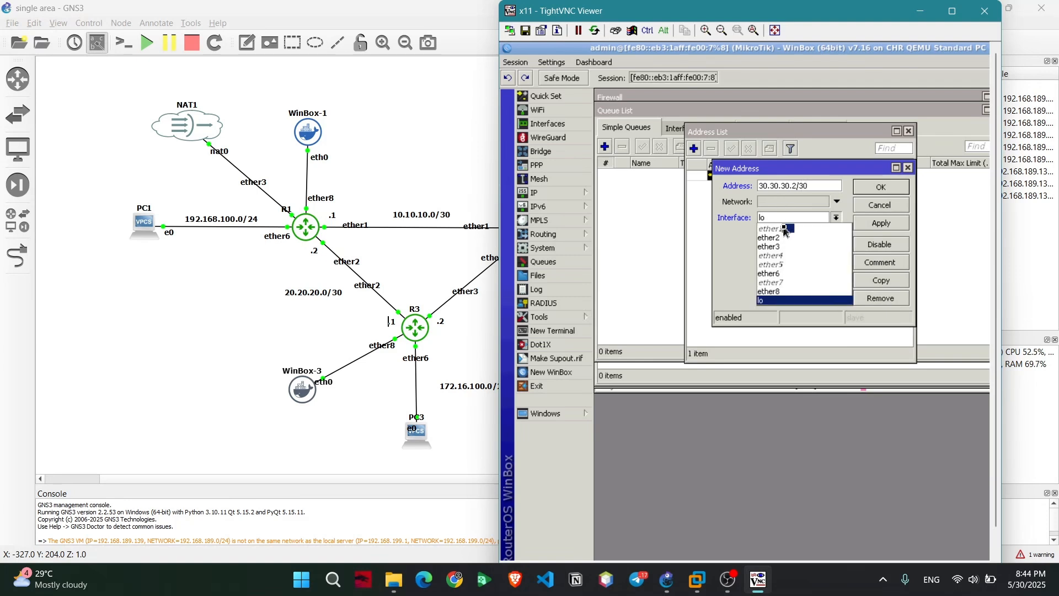
{"action": "left_click", "coordinate": [782, 248]}
{"action": "left_click", "coordinate": [886, 225]}
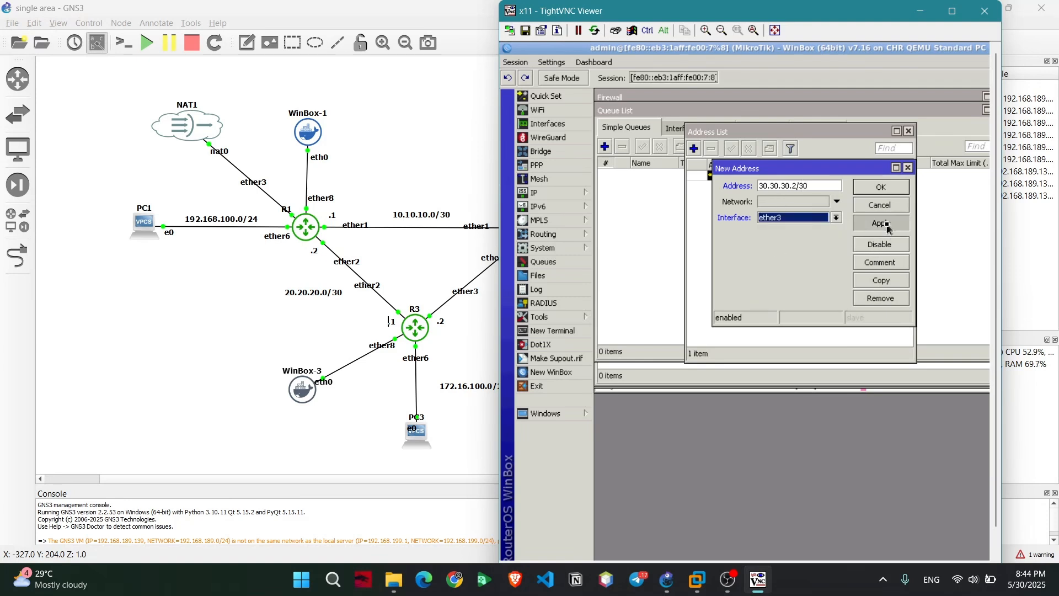
{"action": "left_click", "coordinate": [879, 189]}
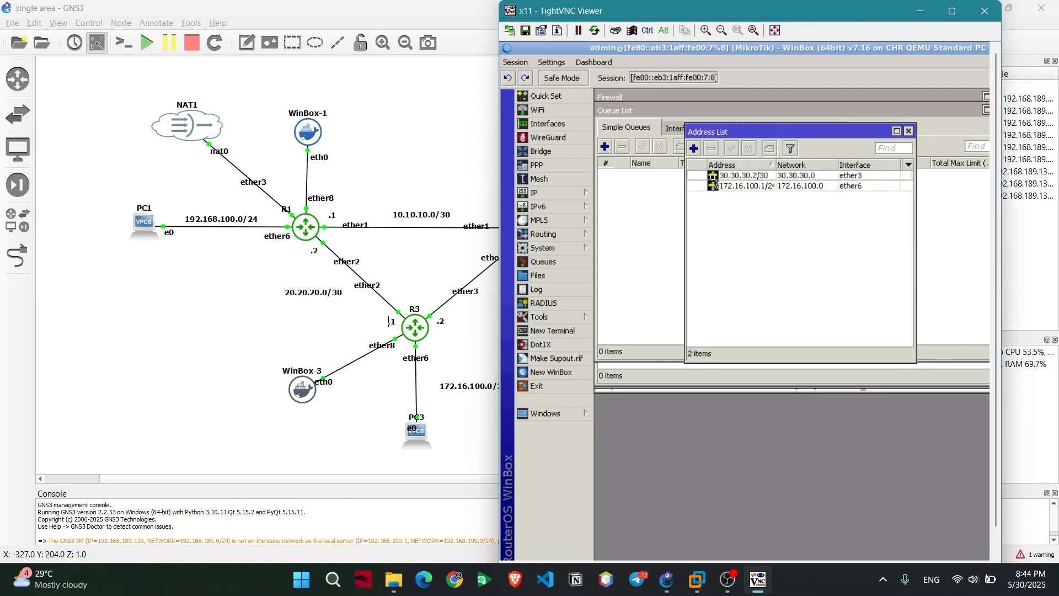
- Add the address 20.20.20.1/30 on interface ether2 to R3 and close the address list
{"action": "left_click", "coordinate": [694, 147]}
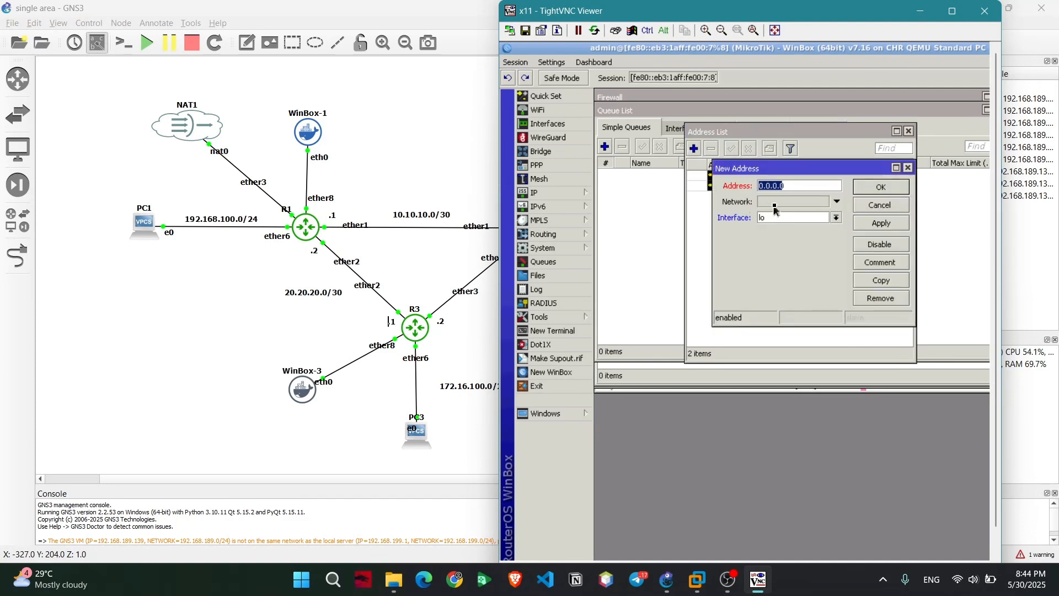
{"action": "type", "text": "20"}
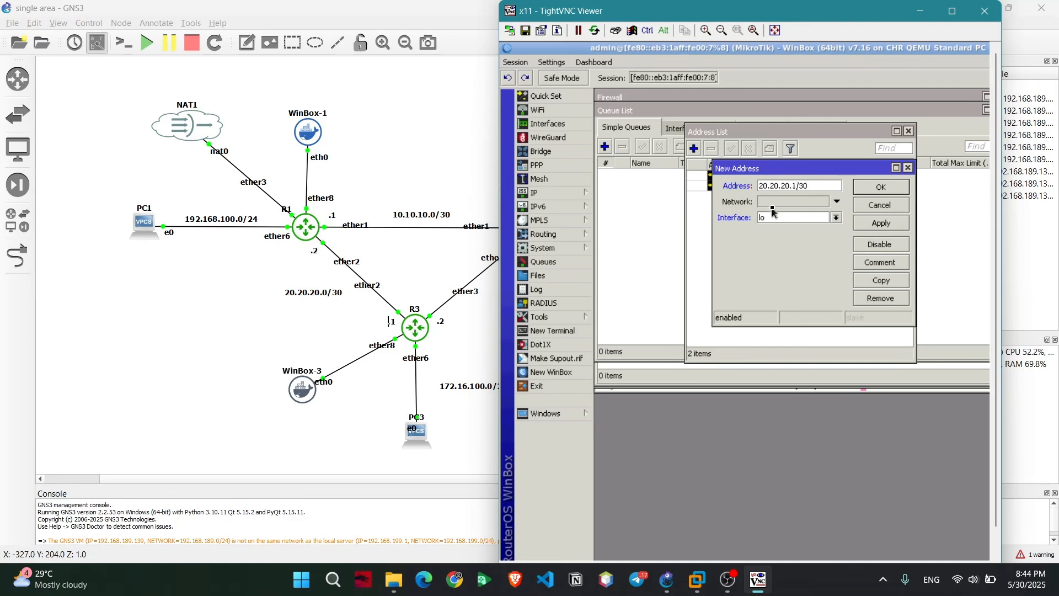
{"action": "left_click", "coordinate": [772, 217]}
{"action": "left_click", "coordinate": [770, 240]}
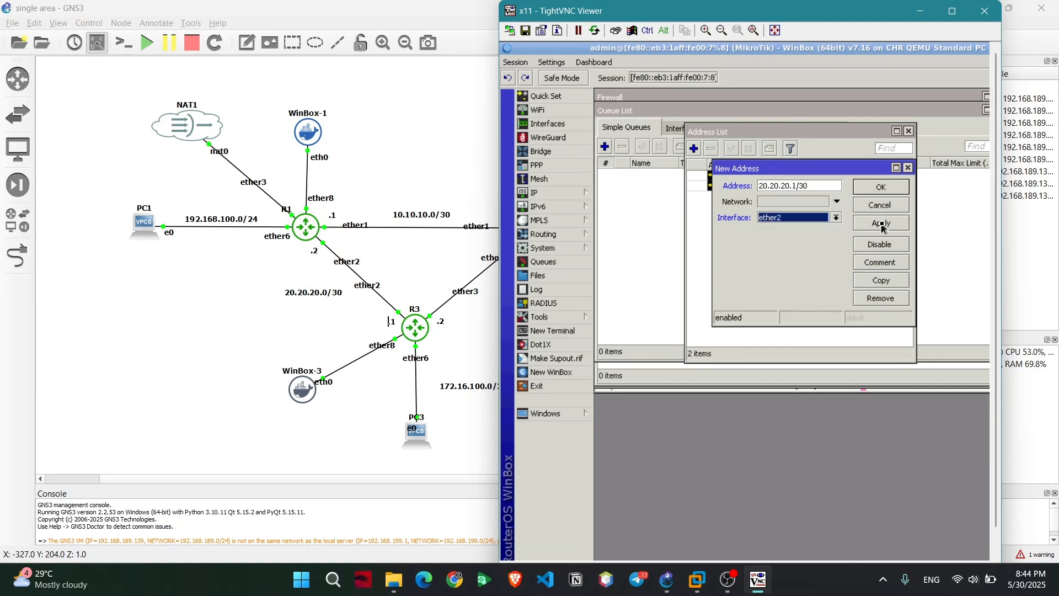
{"action": "left_click", "coordinate": [883, 223]}
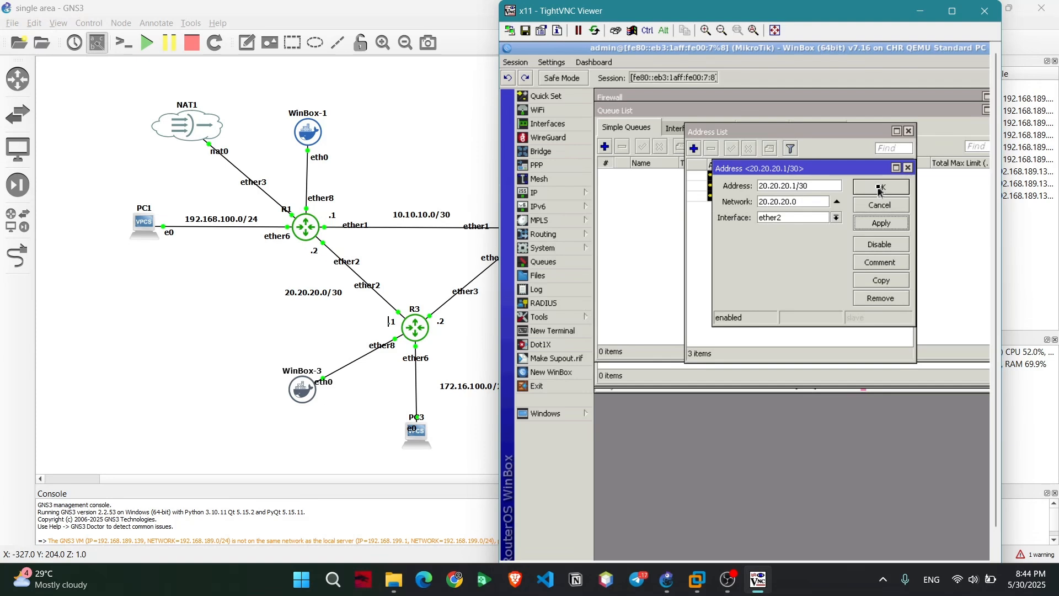
{"action": "left_click", "coordinate": [881, 191]}
{"action": "left_click", "coordinate": [908, 131]}
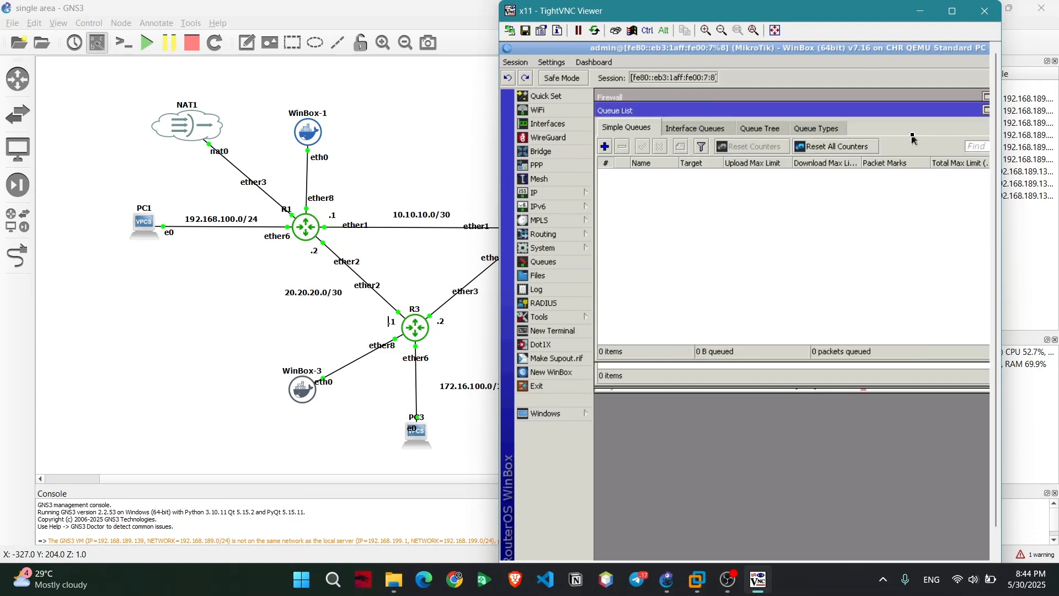
- Start the DHCP server setup on R3 with ether6 as the server interface
{"action": "left_click", "coordinate": [552, 192]}
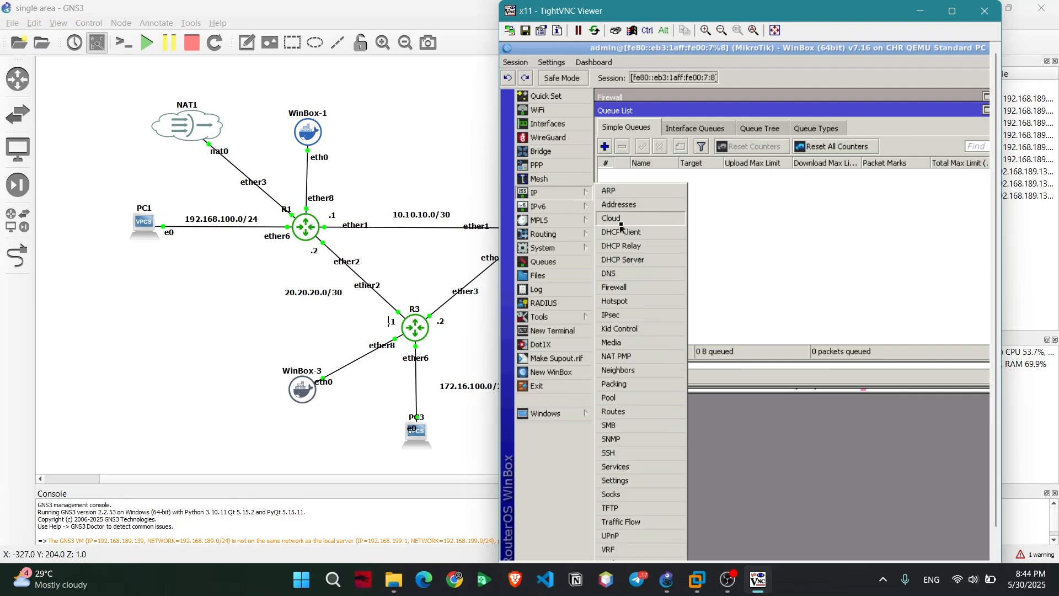
{"action": "left_click", "coordinate": [627, 260]}
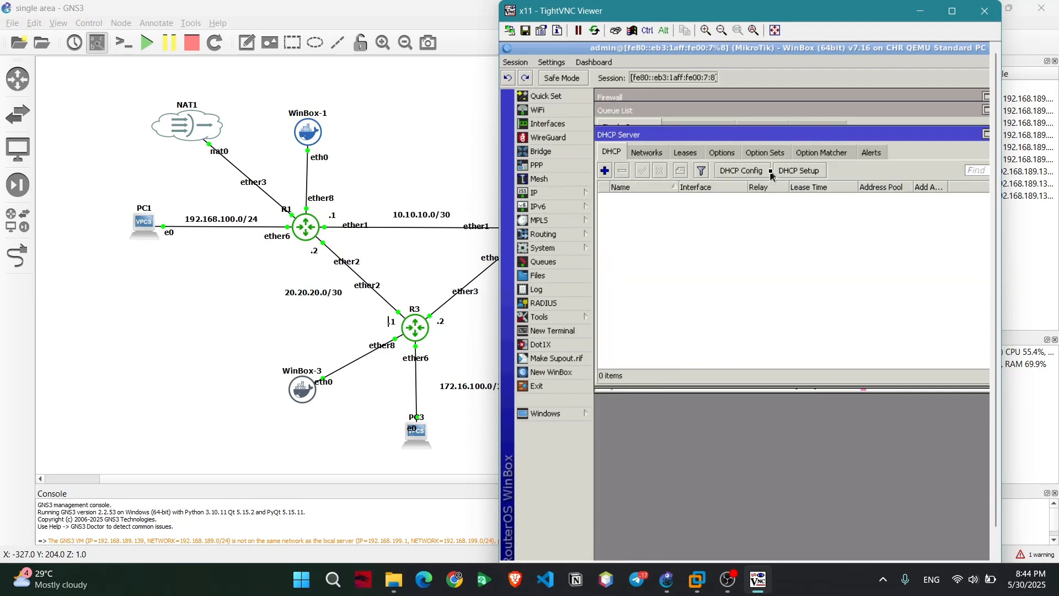
{"action": "left_click", "coordinate": [792, 172]}
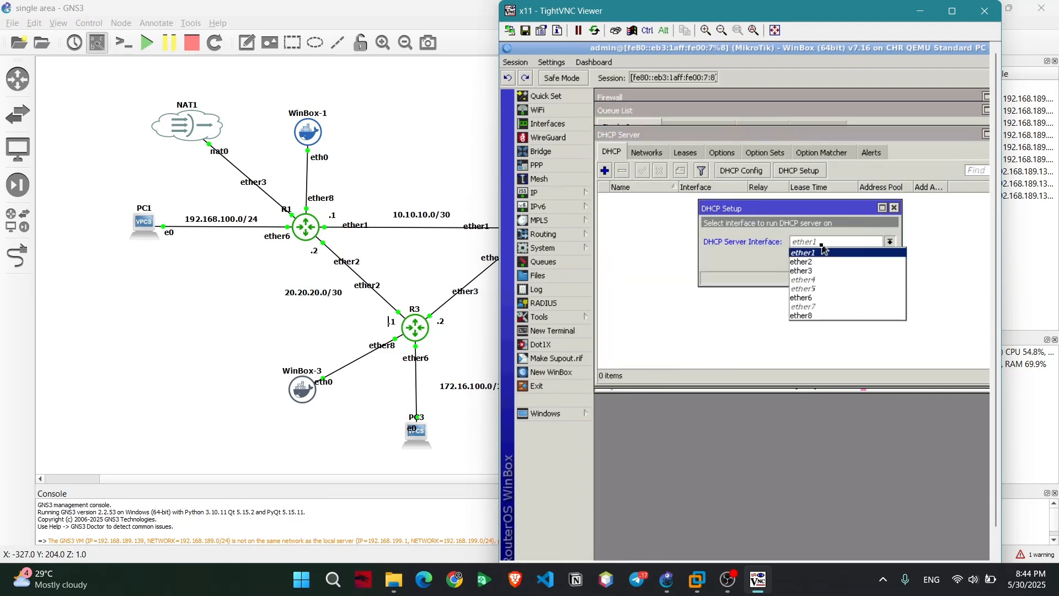
{"action": "left_click", "coordinate": [825, 242]}
{"action": "left_click", "coordinate": [809, 296]}
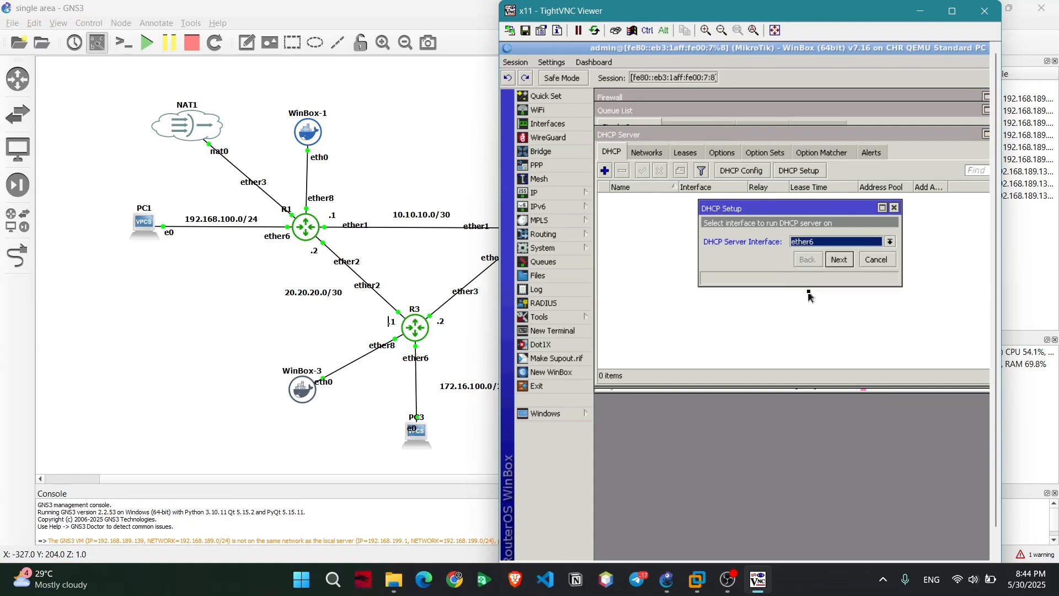
{"action": "left_click", "coordinate": [847, 263]}
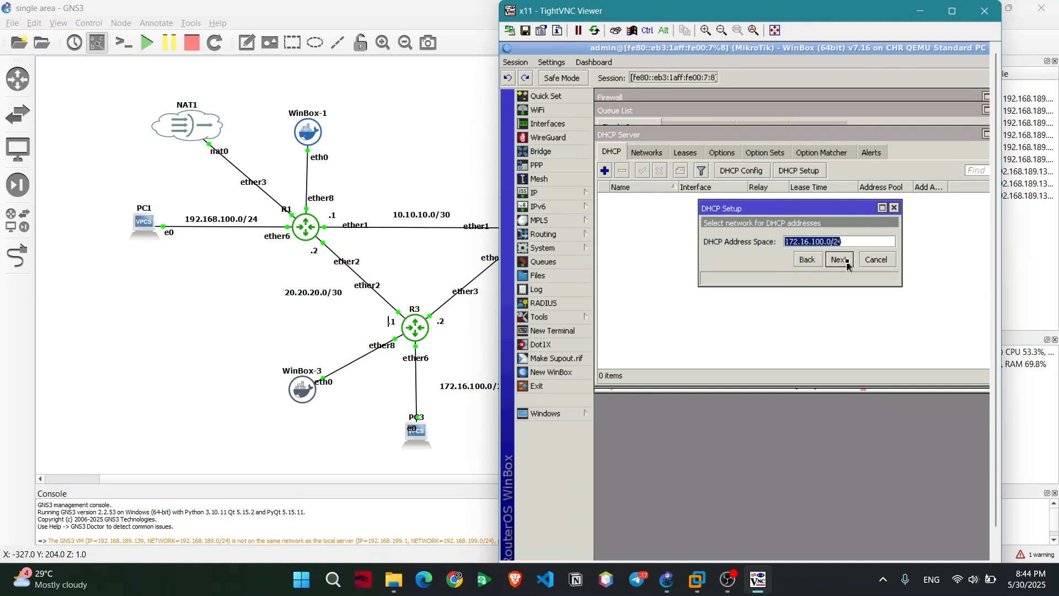
- Complete R3's DHCP setup with the proposed network 172.16.100.0/24, gateway, address pool, DNS server and lease time, and close the console
{"action": "left_click", "coordinate": [838, 259]}
{"action": "left_click", "coordinate": [838, 260]}
{"action": "left_click", "coordinate": [839, 260]}
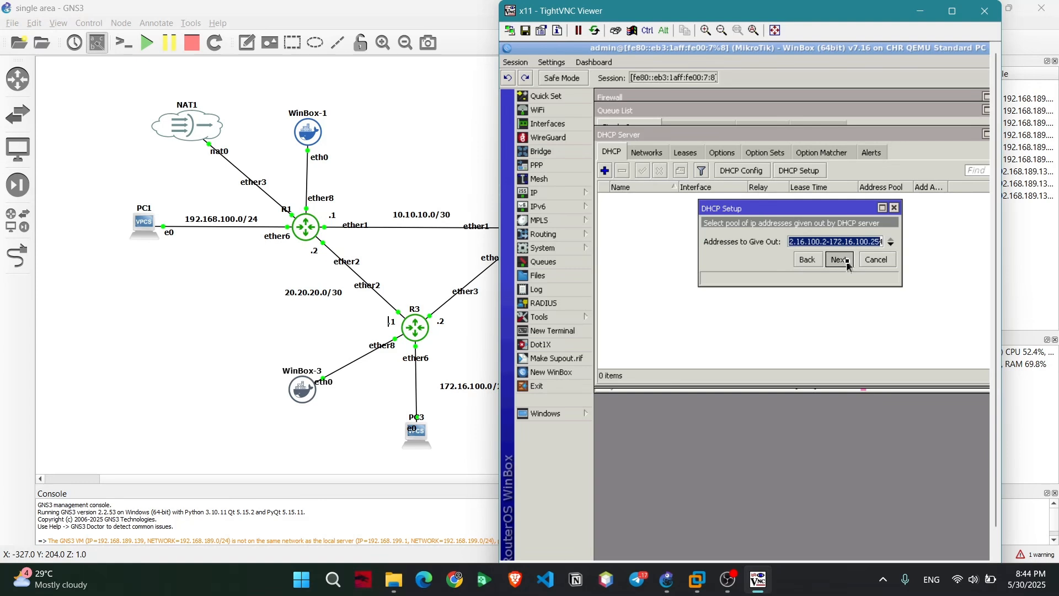
{"action": "left_click", "coordinate": [847, 263]}
{"action": "left_click", "coordinate": [847, 263]}
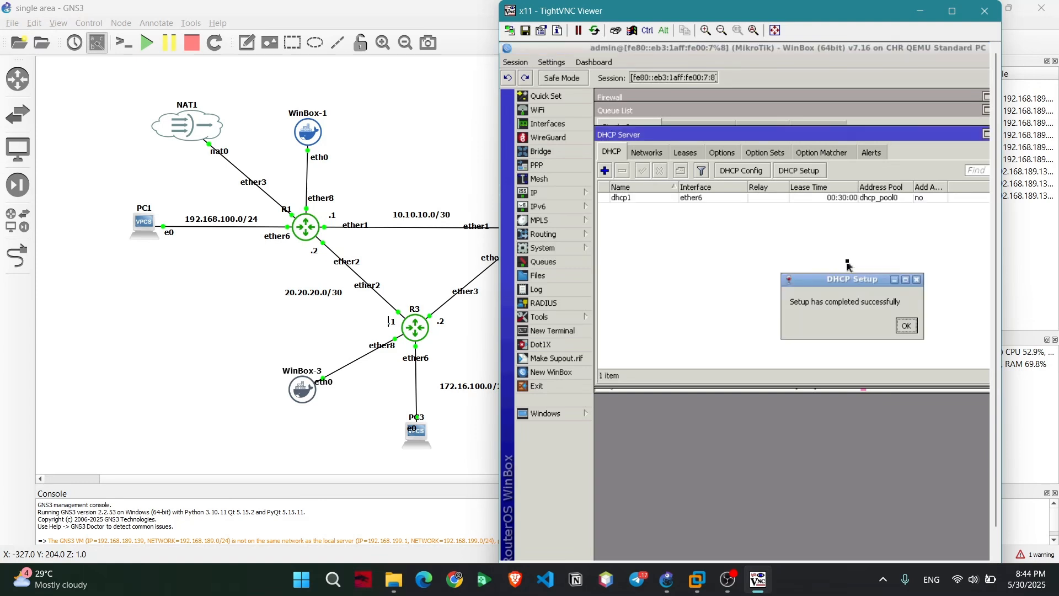
{"action": "left_click", "coordinate": [906, 327]}
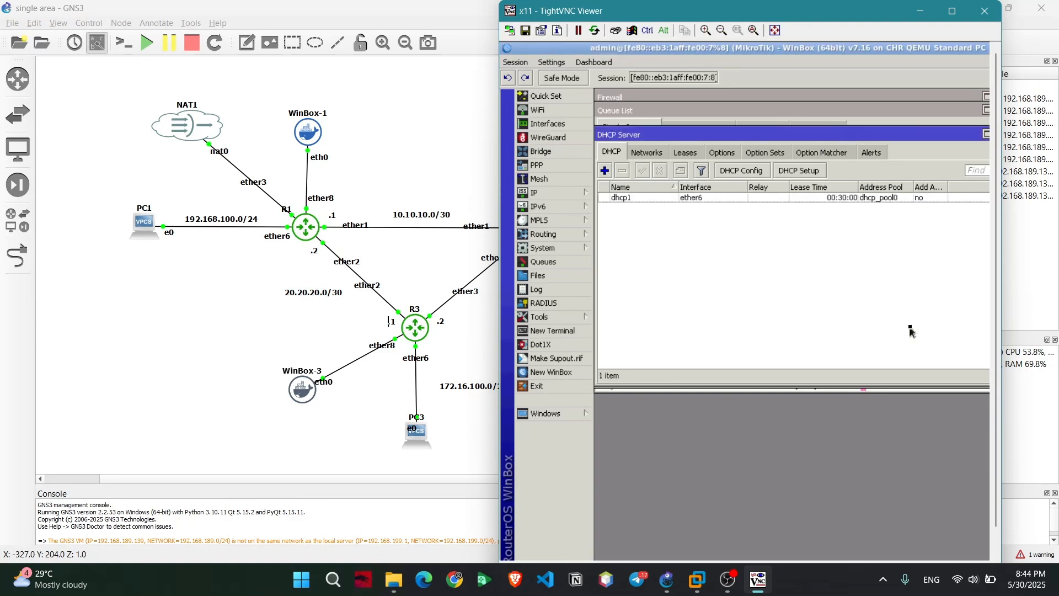
{"action": "left_click", "coordinate": [986, 9]}
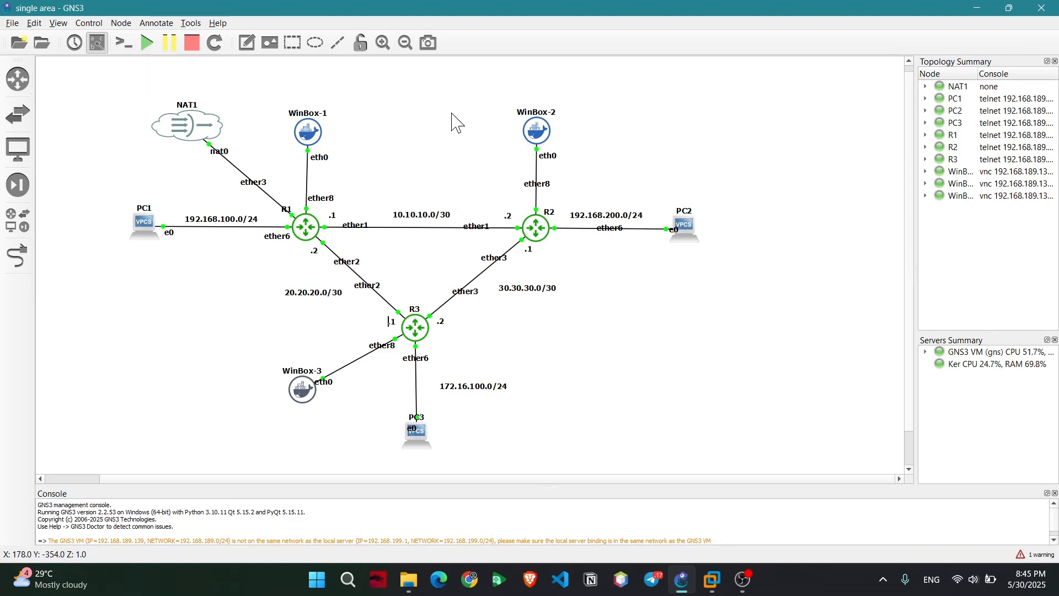
- Open the WinBox-1 console and add the OSPF instance ospf-instance-1 on R1 with the default version 2, VRF main and router ID main
{"action": "double_click", "coordinate": [309, 131]}
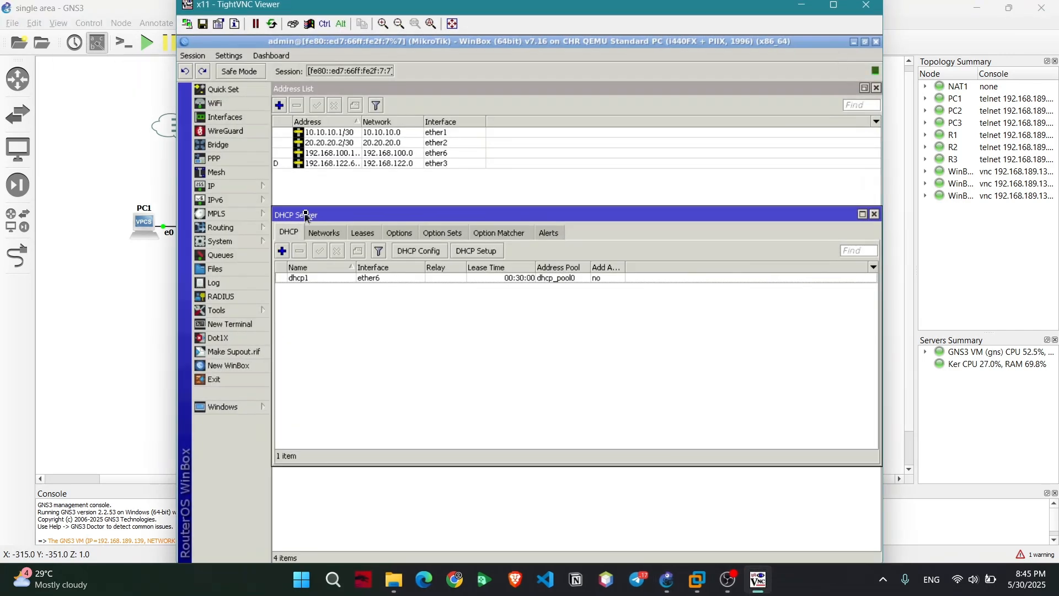
{"action": "left_click", "coordinate": [229, 231]}
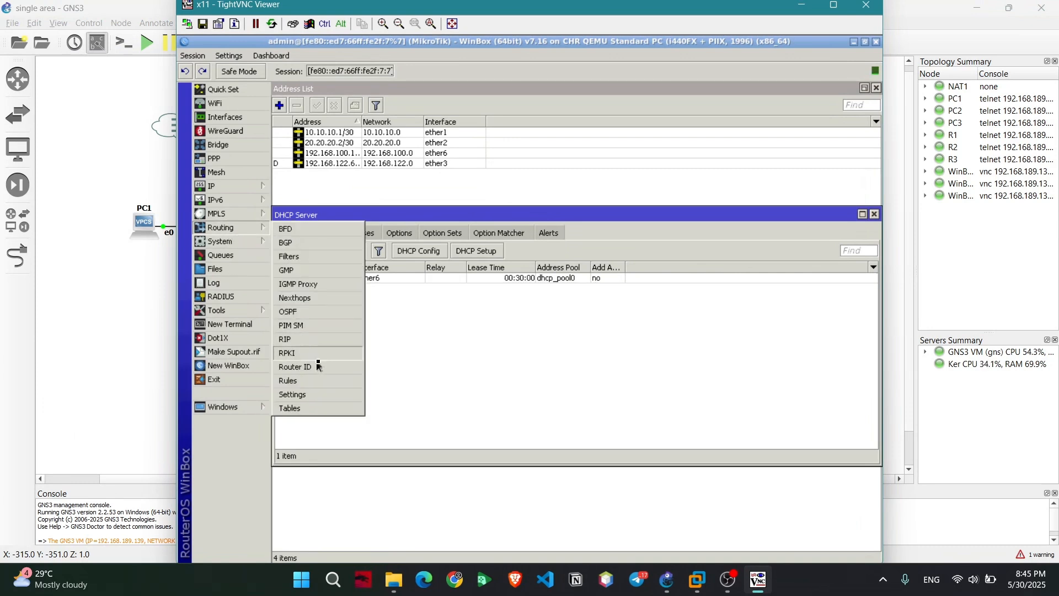
{"action": "left_click", "coordinate": [288, 312]}
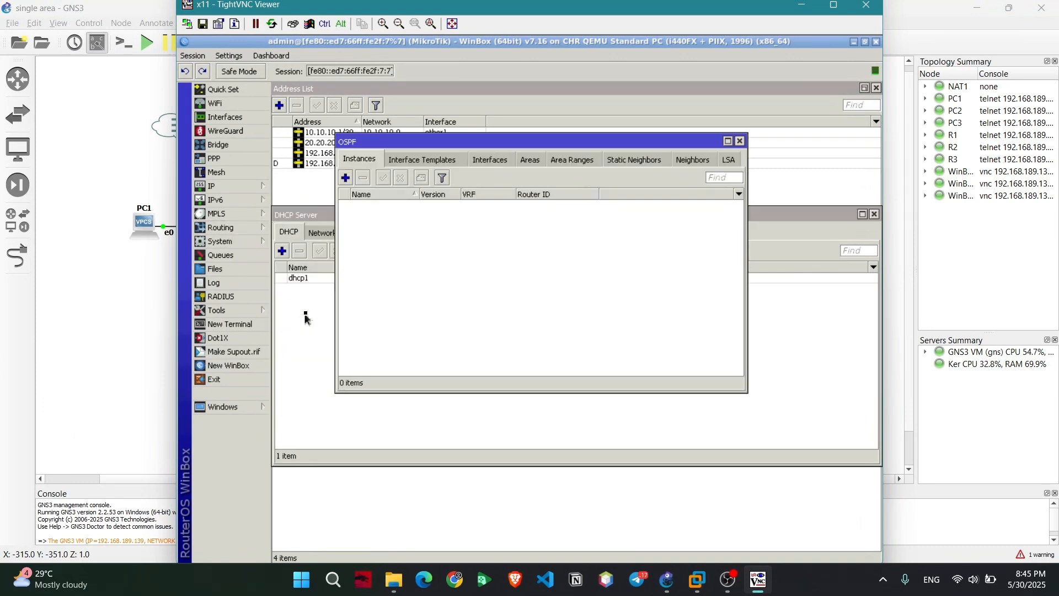
{"action": "left_click", "coordinate": [345, 177]}
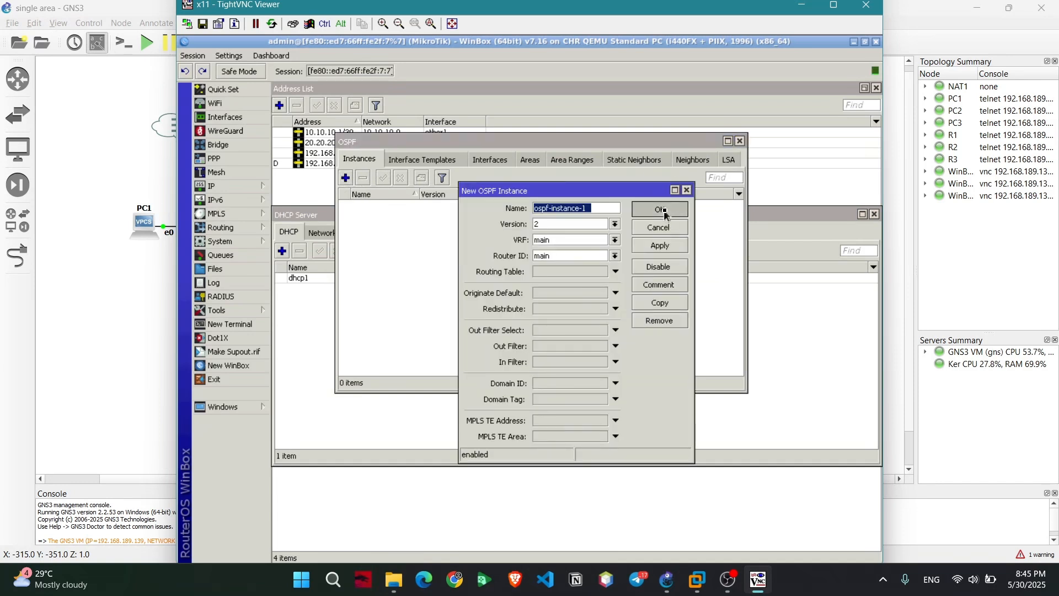
{"action": "left_click", "coordinate": [661, 210]}
- Add an OSPF area named area0 on R1 for ospf-instance-1, keeping area ID 0.0.0.0 and type default
{"action": "left_click", "coordinate": [535, 164]}
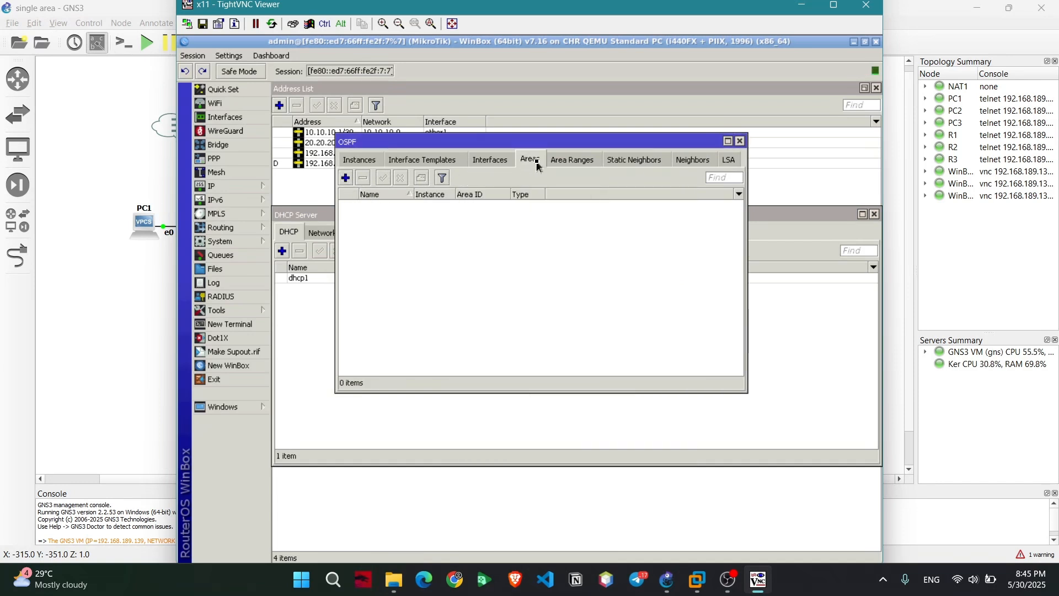
{"action": "left_click", "coordinate": [345, 178]}
{"action": "type", "text": "ara"}
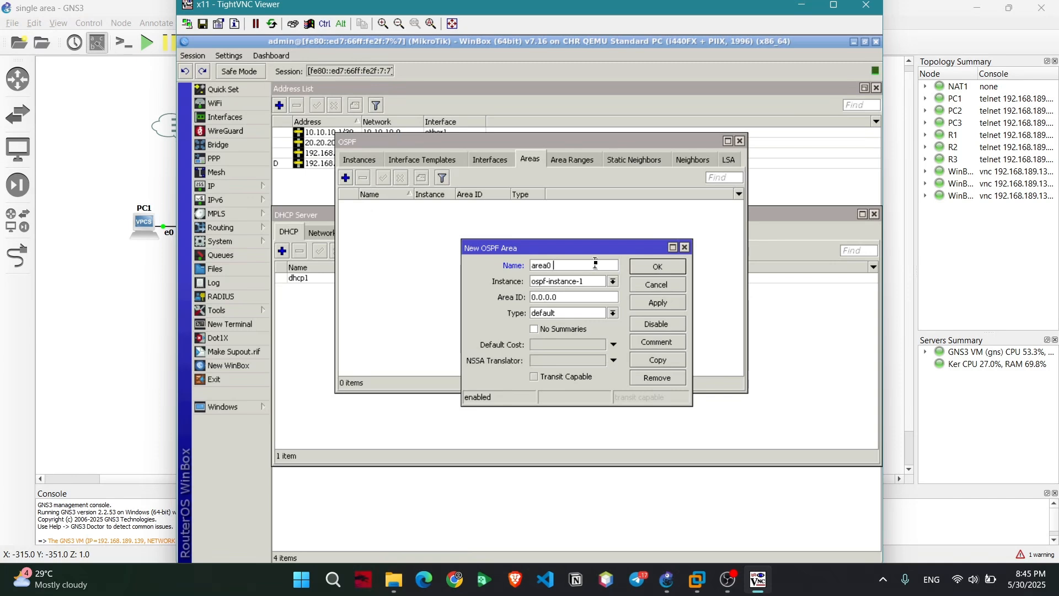
{"action": "left_click", "coordinate": [663, 304]}
{"action": "left_click", "coordinate": [659, 268]}
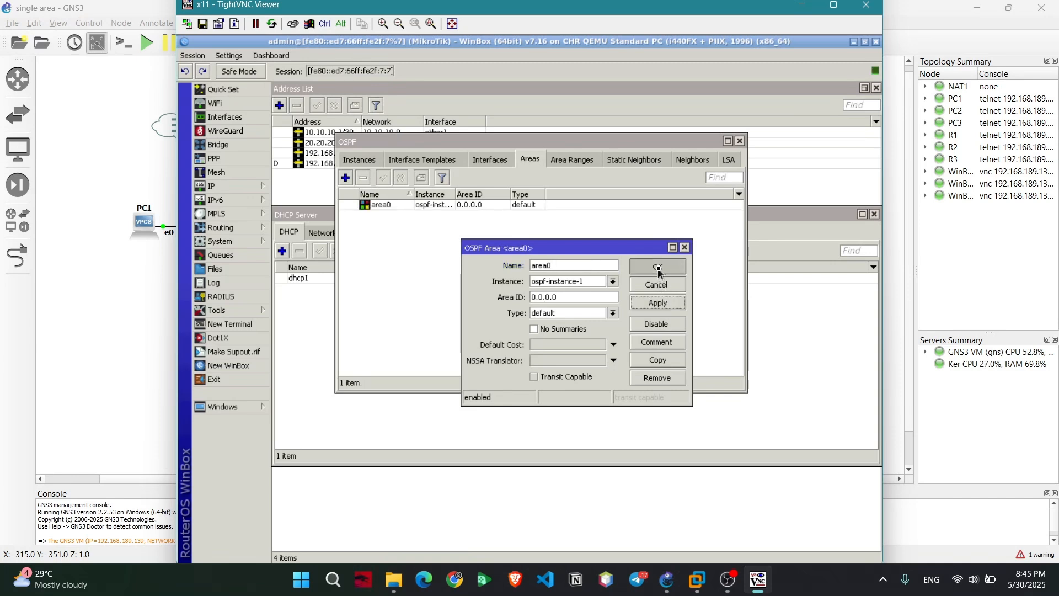
- Add an OSPF interface template on R1 for ether1 in area0 with network type ptp
{"action": "left_click", "coordinate": [413, 160]}
{"action": "left_click", "coordinate": [345, 177]}
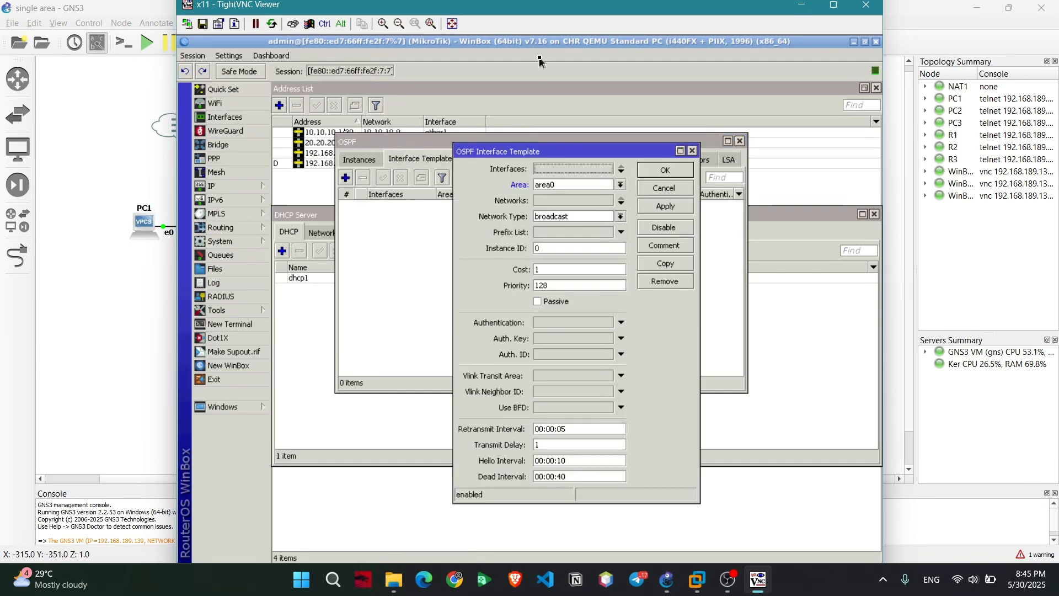
{"action": "left_click", "coordinate": [556, 171]}
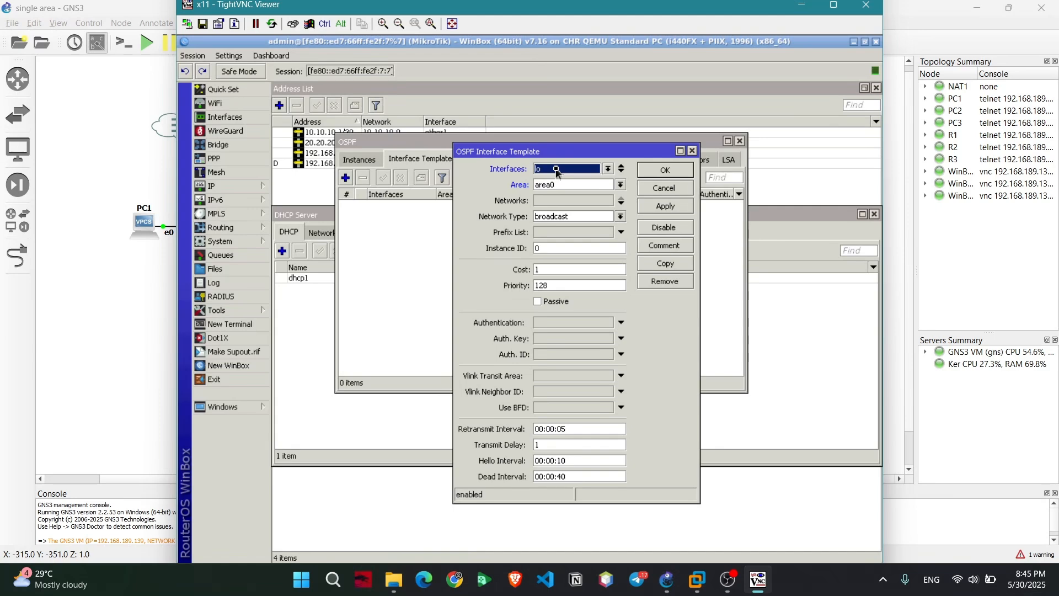
{"action": "left_click", "coordinate": [557, 171]}
{"action": "left_click", "coordinate": [556, 198]}
{"action": "left_click_drag", "start_coordinate": [509, 14], "coordinate": [705, 117]}
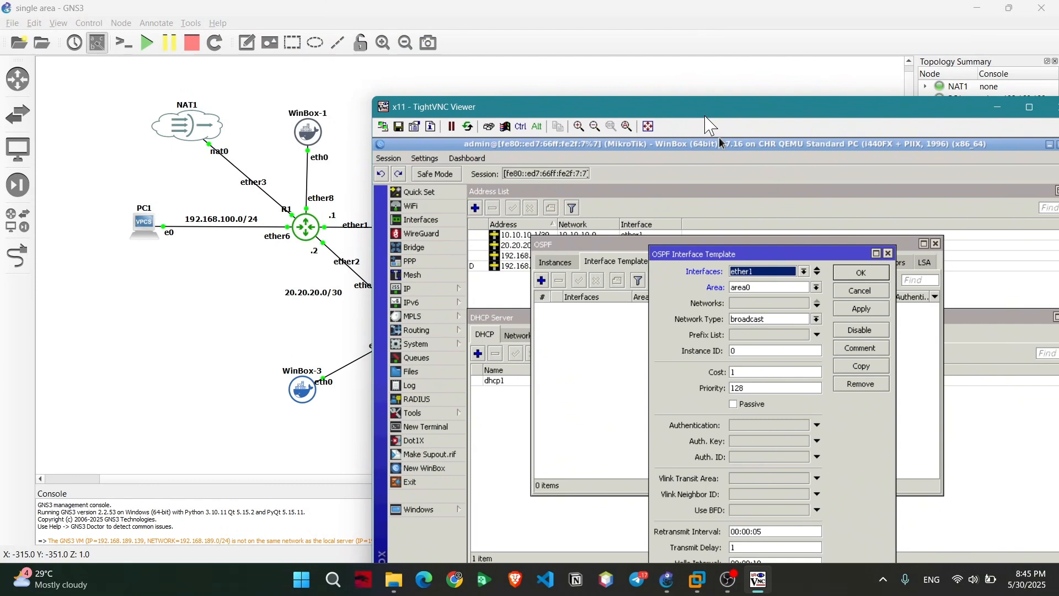
{"action": "left_click", "coordinate": [780, 320]}
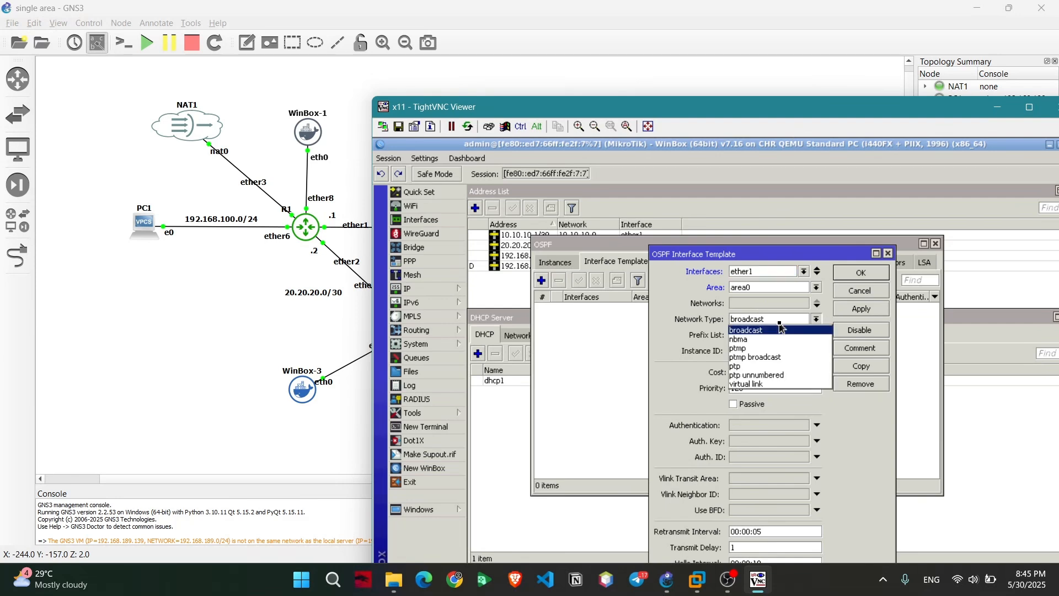
{"action": "left_click", "coordinate": [748, 366]}
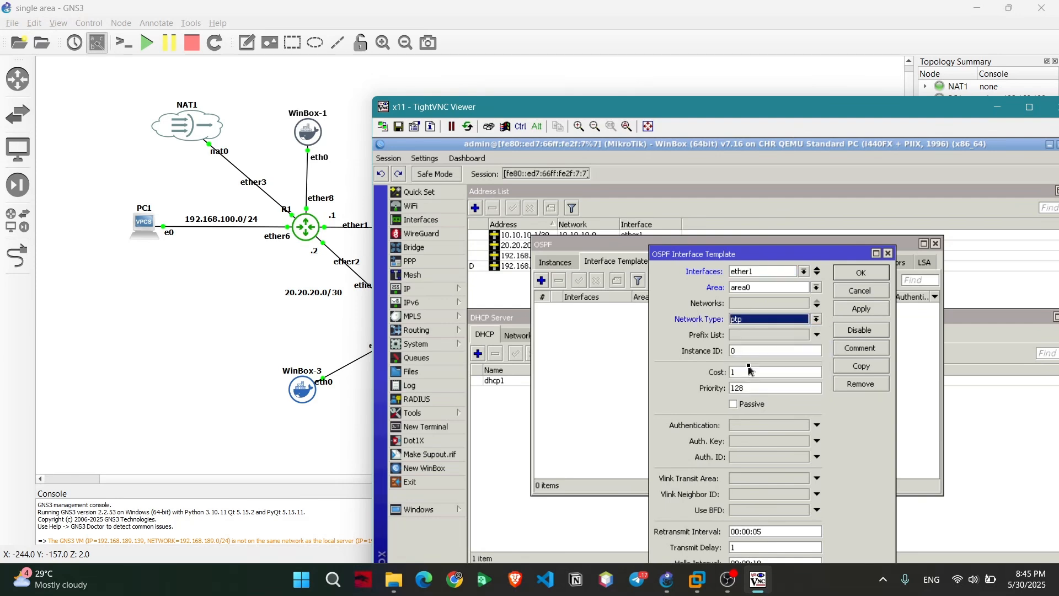
{"action": "left_click_drag", "start_coordinate": [630, 111], "coordinate": [634, 313]}
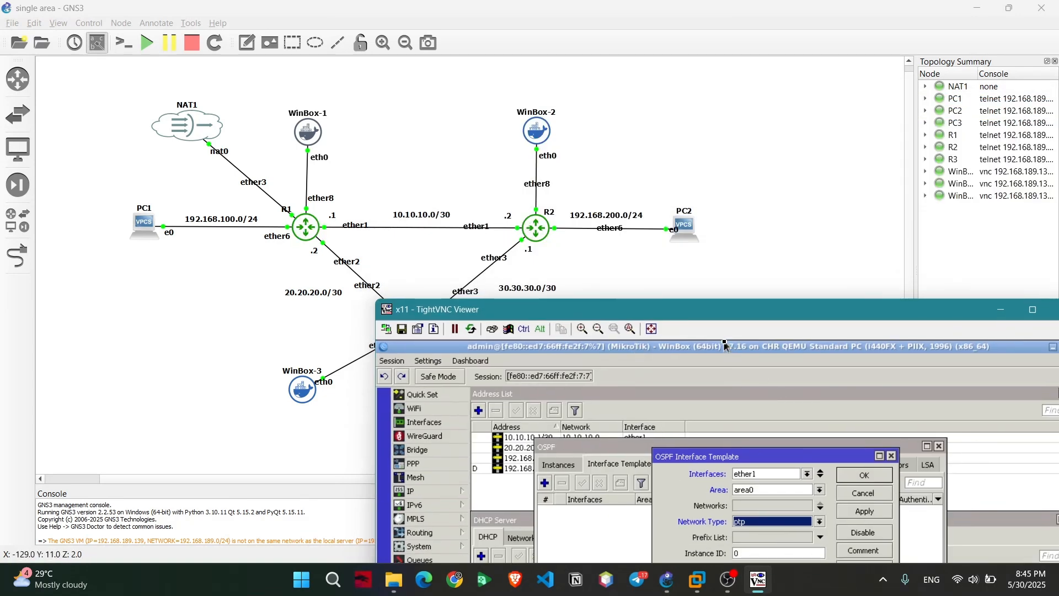
{"action": "left_click_drag", "start_coordinate": [716, 312], "coordinate": [718, 66]}
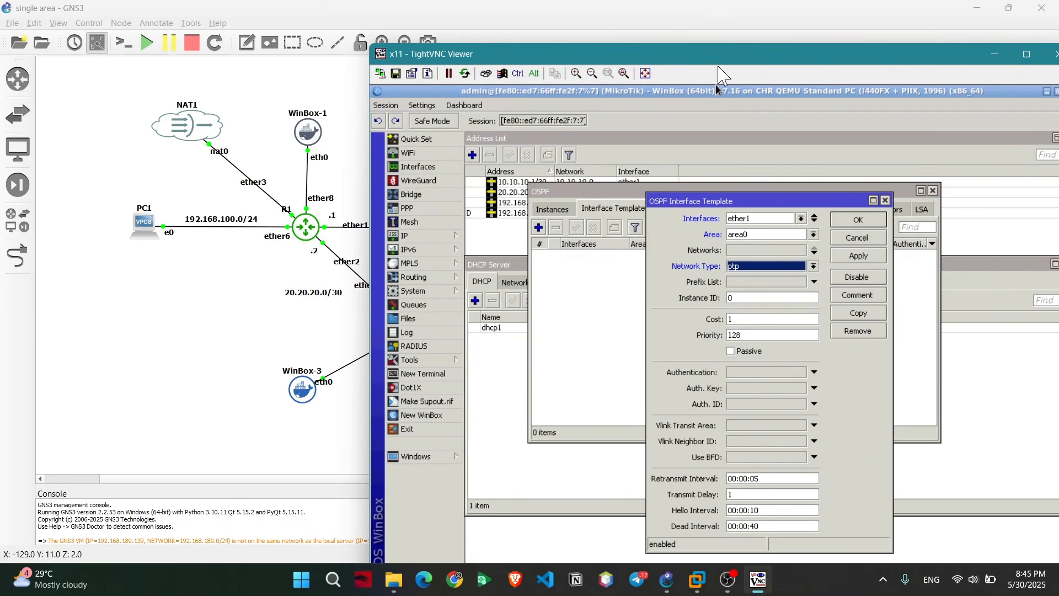
{"action": "left_click", "coordinate": [859, 256]}
{"action": "left_click", "coordinate": [858, 220]}
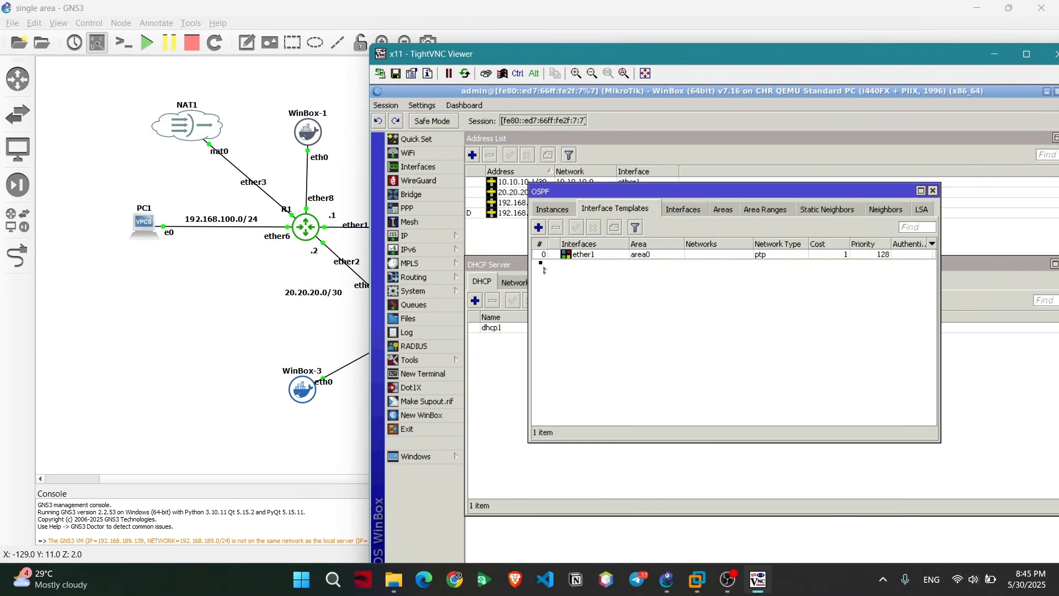
- Add an OSPF interface template on R1 for ether2 in area0 with network type ptp
{"action": "left_click", "coordinate": [539, 228]}
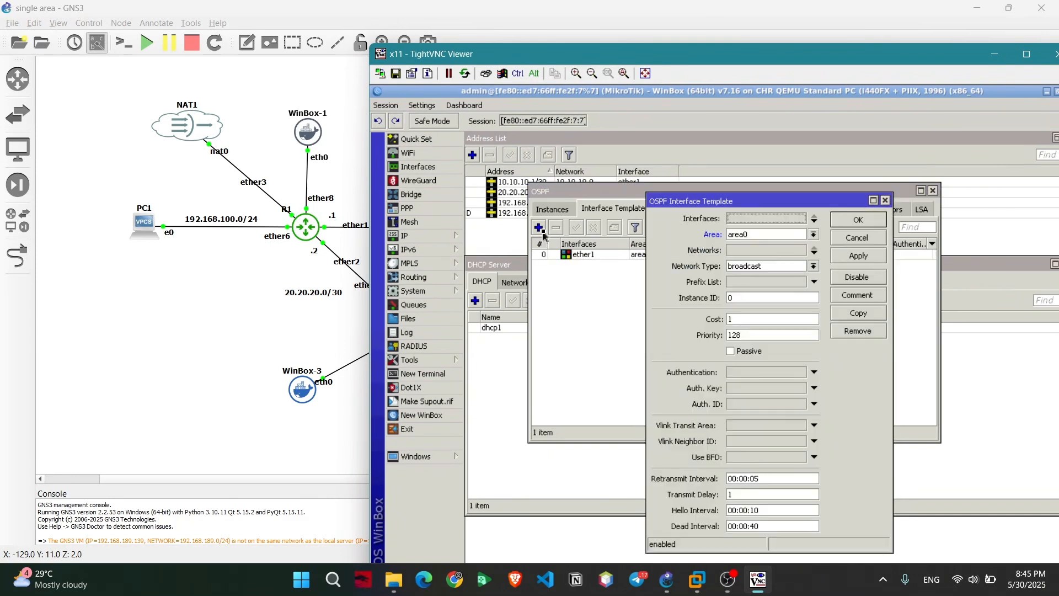
{"action": "left_click", "coordinate": [748, 219]}
{"action": "type", "text": "lo"}
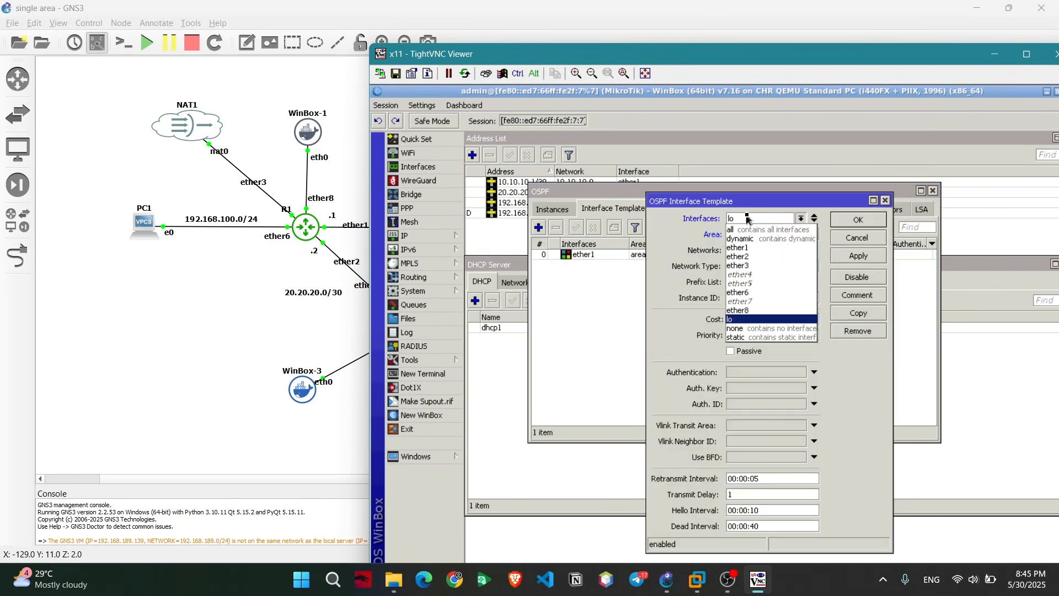
{"action": "left_click", "coordinate": [751, 257]}
{"action": "left_click", "coordinate": [753, 267]}
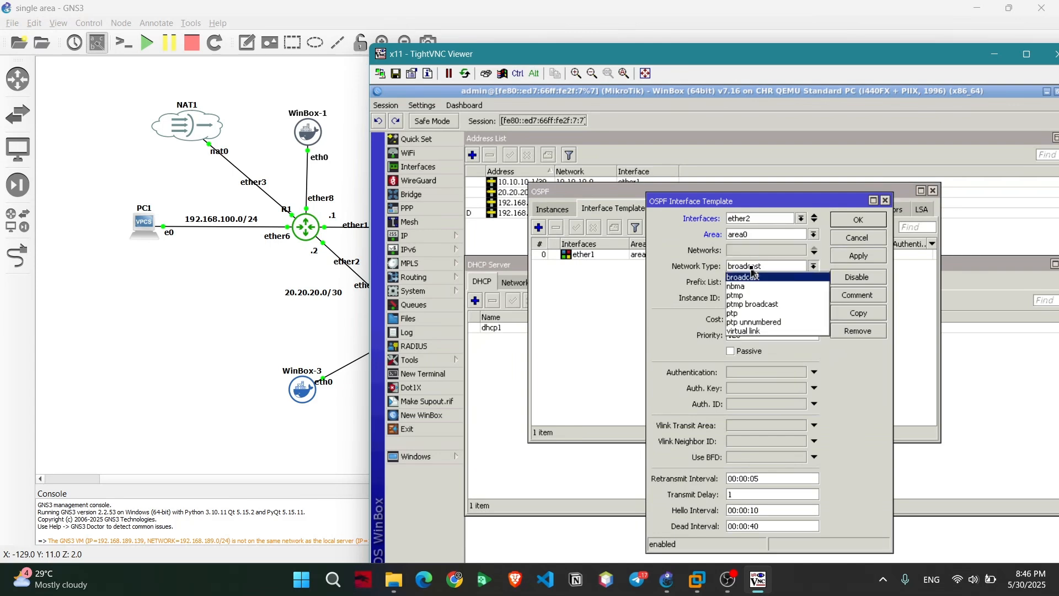
{"action": "left_click", "coordinate": [745, 313]}
{"action": "left_click", "coordinate": [858, 256]}
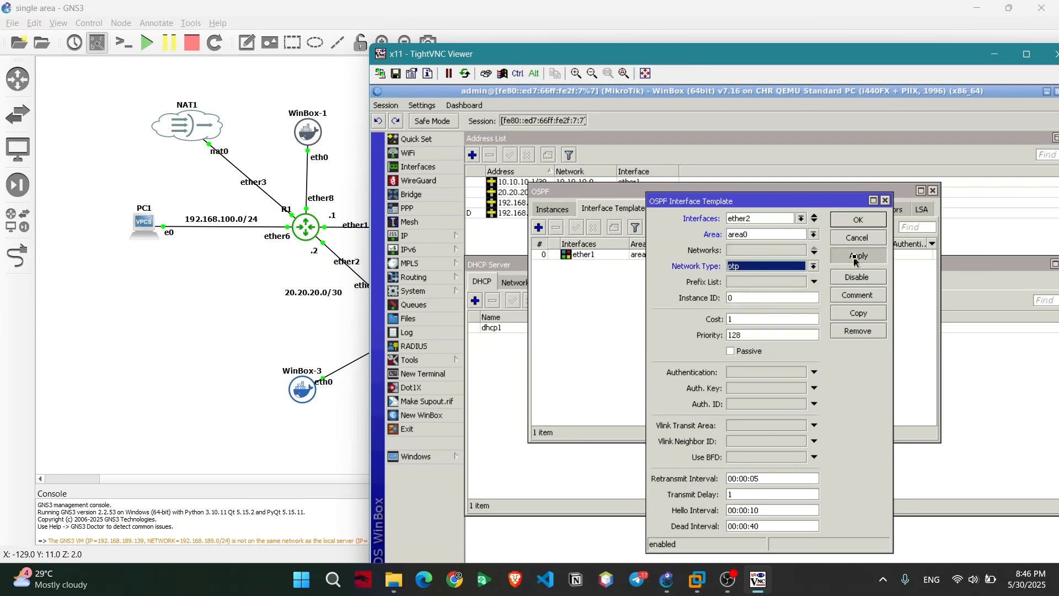
{"action": "left_click", "coordinate": [858, 221]}
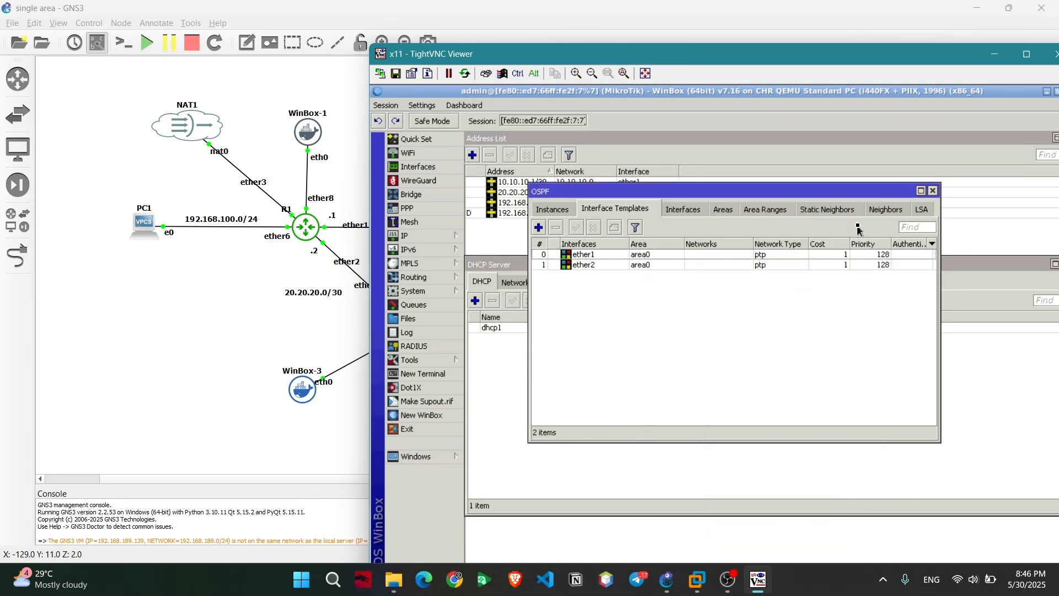
- Add an OSPF interface template on R1 for ether6 in area0, keeping network type broadcast, and close the console
{"action": "left_click", "coordinate": [538, 228]}
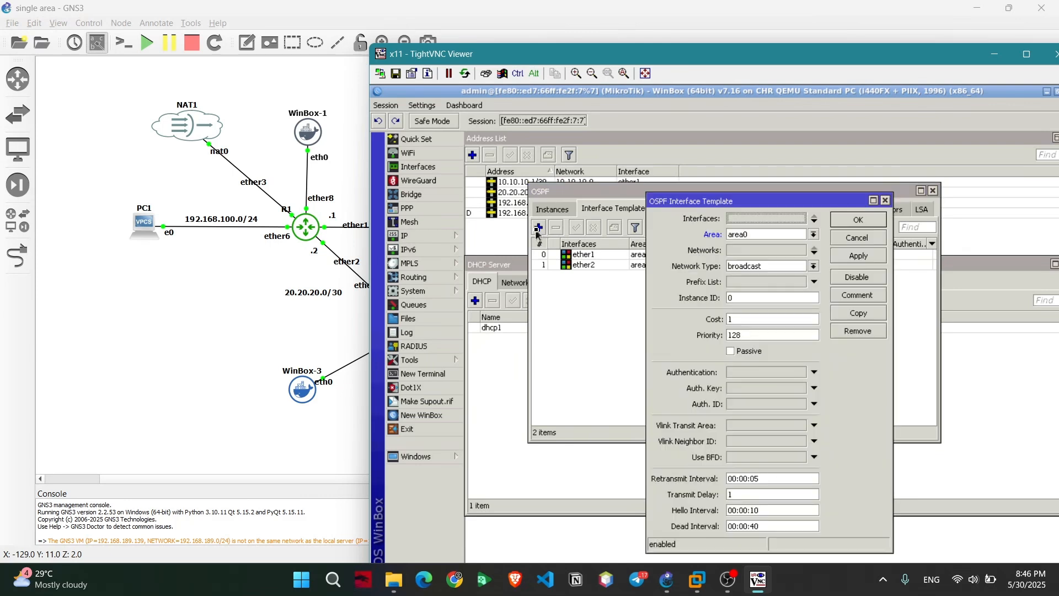
{"action": "left_click", "coordinate": [747, 236]}
{"action": "left_click", "coordinate": [756, 218]}
{"action": "left_click", "coordinate": [755, 218]}
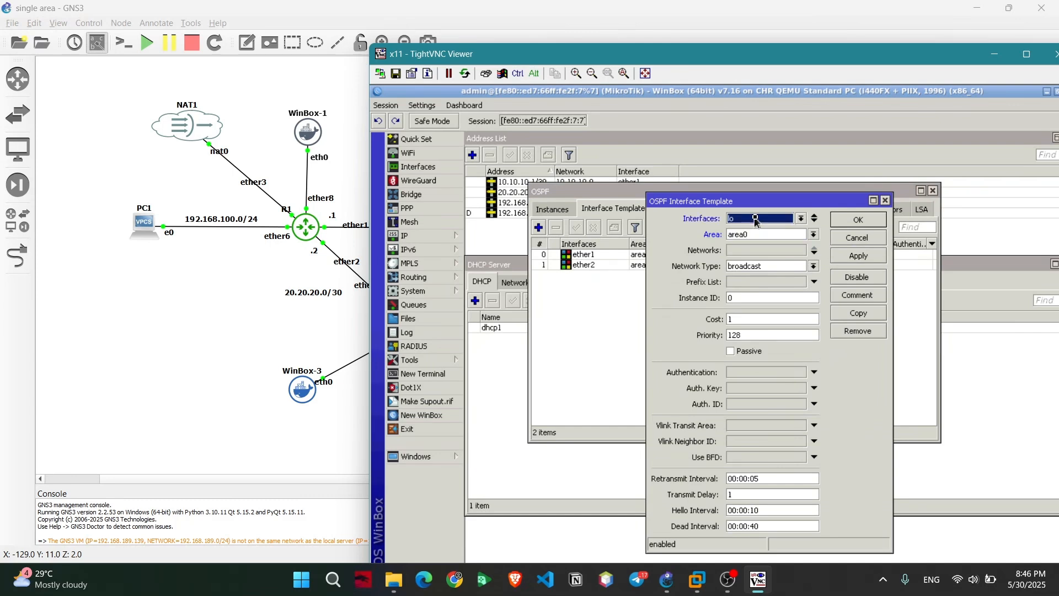
{"action": "left_click", "coordinate": [756, 219]}
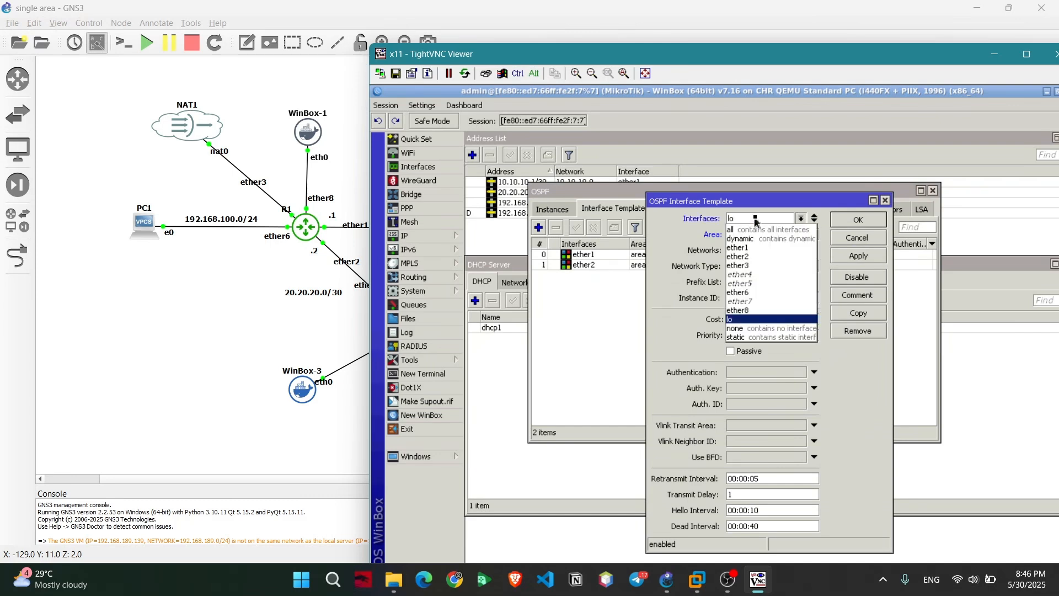
{"action": "left_click", "coordinate": [748, 293]}
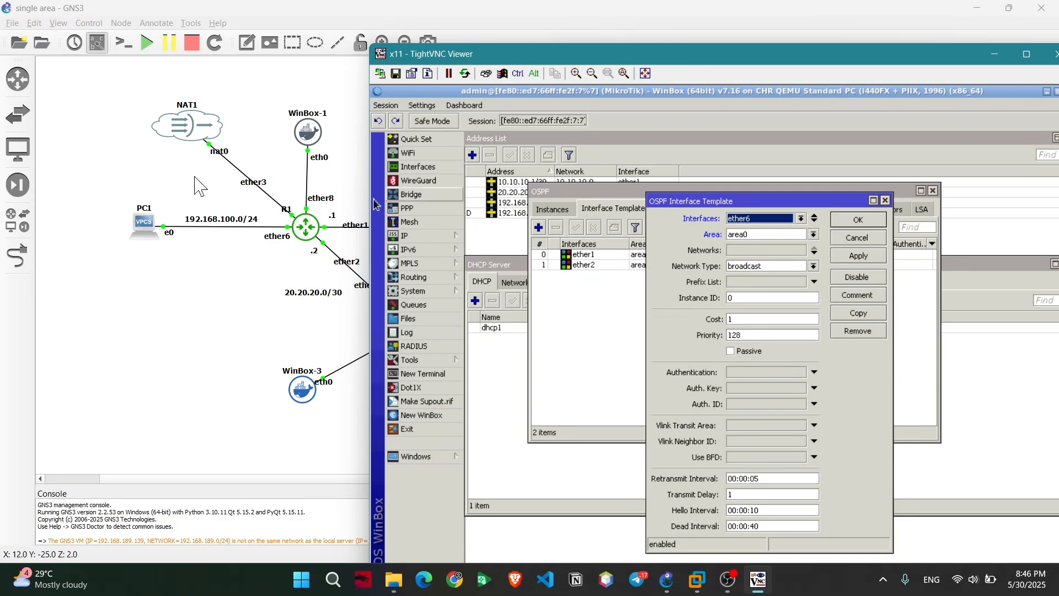
{"action": "left_click", "coordinate": [850, 257]}
{"action": "left_click", "coordinate": [859, 221]}
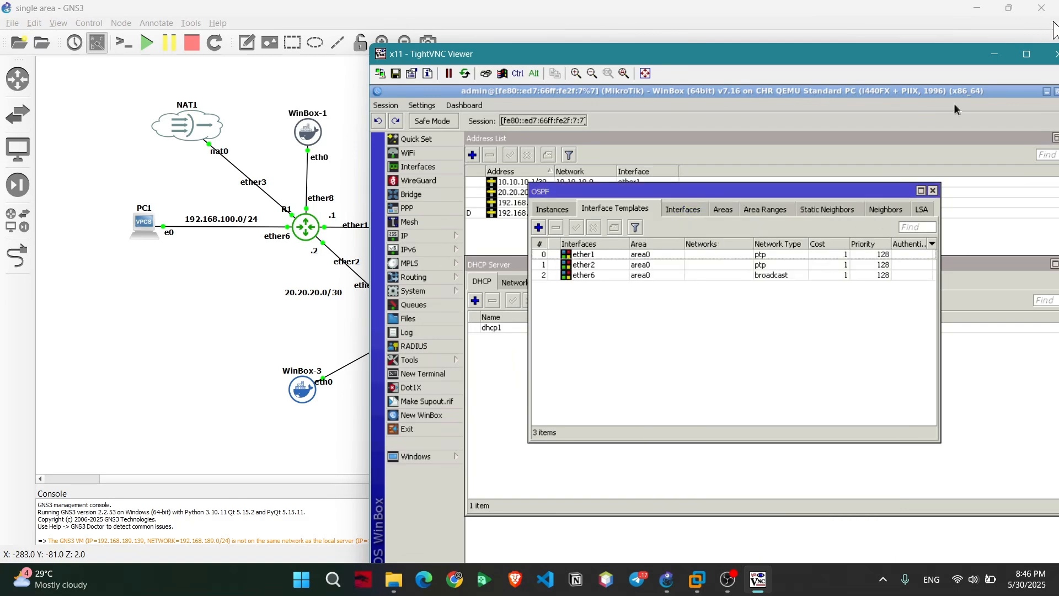
{"action": "left_click", "coordinate": [1056, 54]}
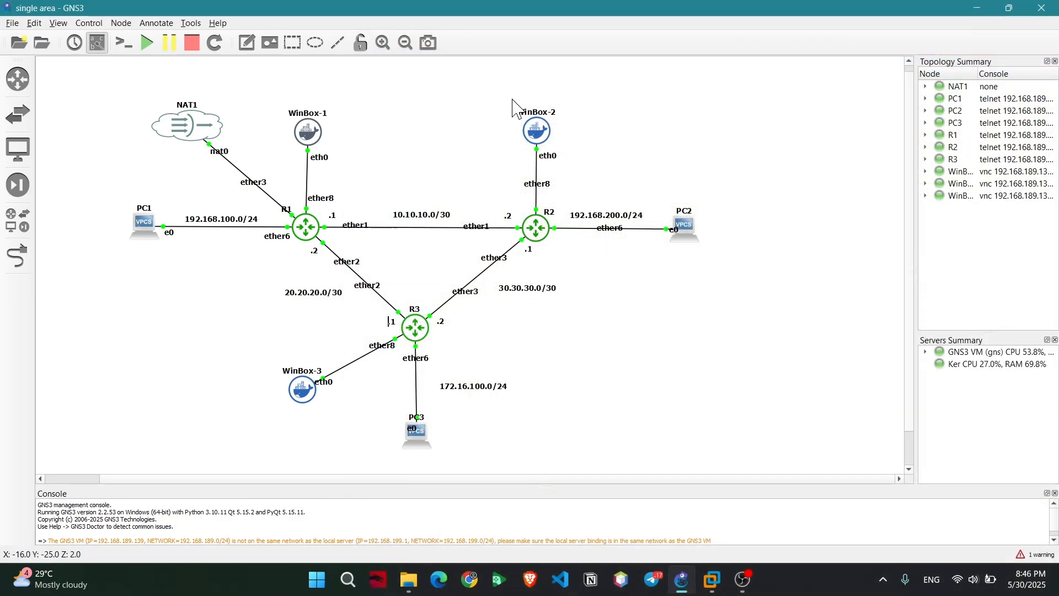
- Open the WinBox-2 console and add the OSPF instance ospf-instance-1 on R2 with the default version 2, VRF main and router ID main
{"action": "double_click", "coordinate": [538, 132]}
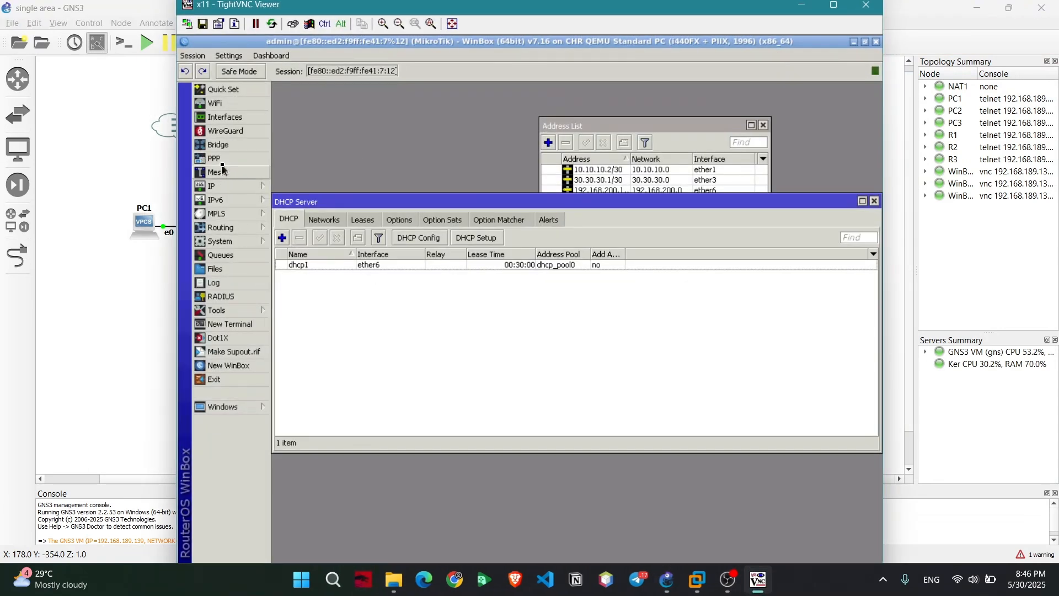
{"action": "left_click", "coordinate": [220, 233]}
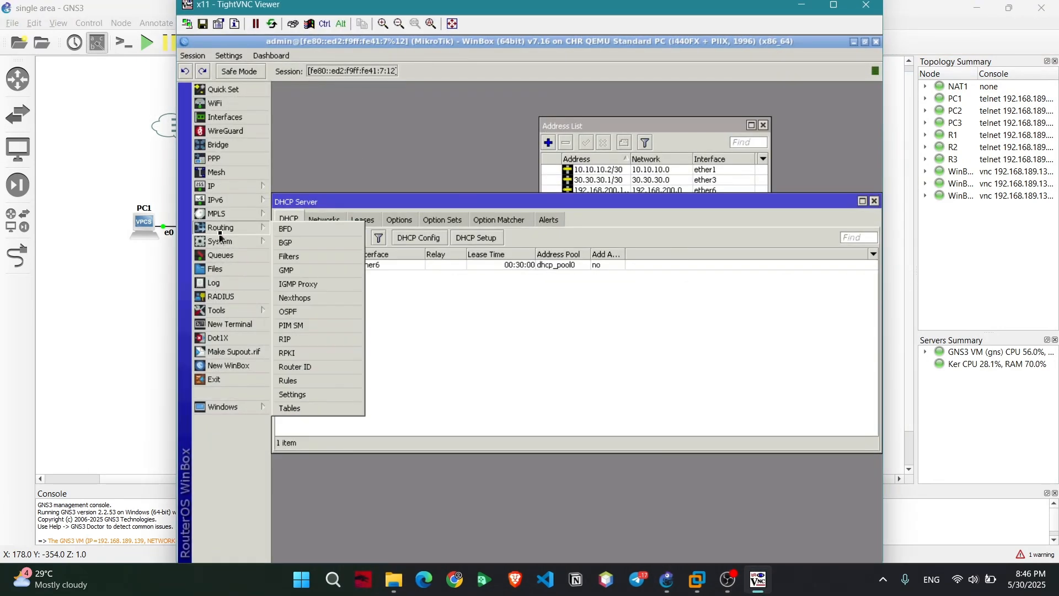
{"action": "left_click", "coordinate": [305, 313]}
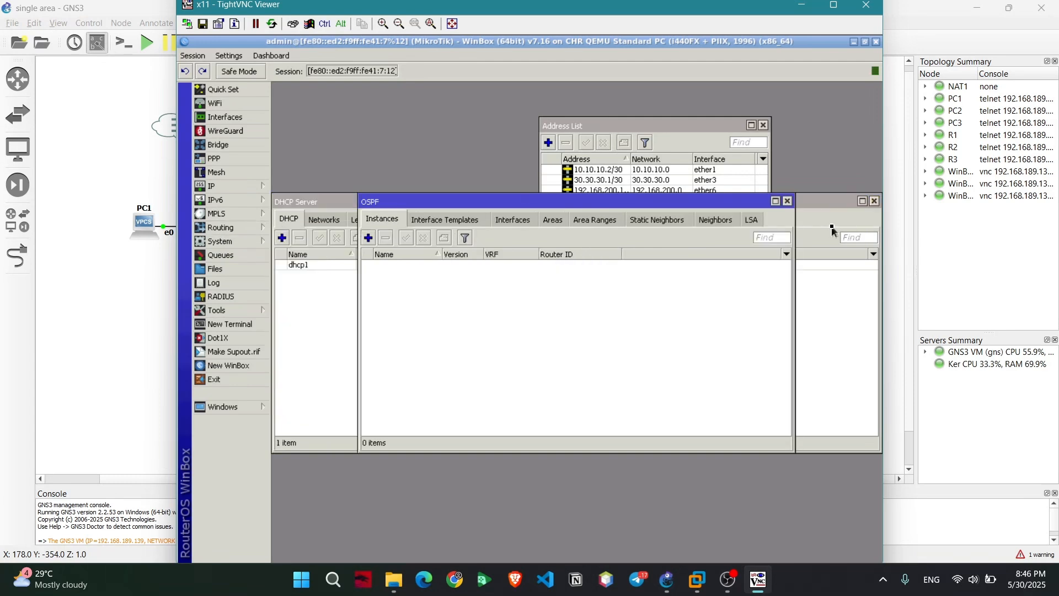
{"action": "left_click", "coordinate": [874, 201]}
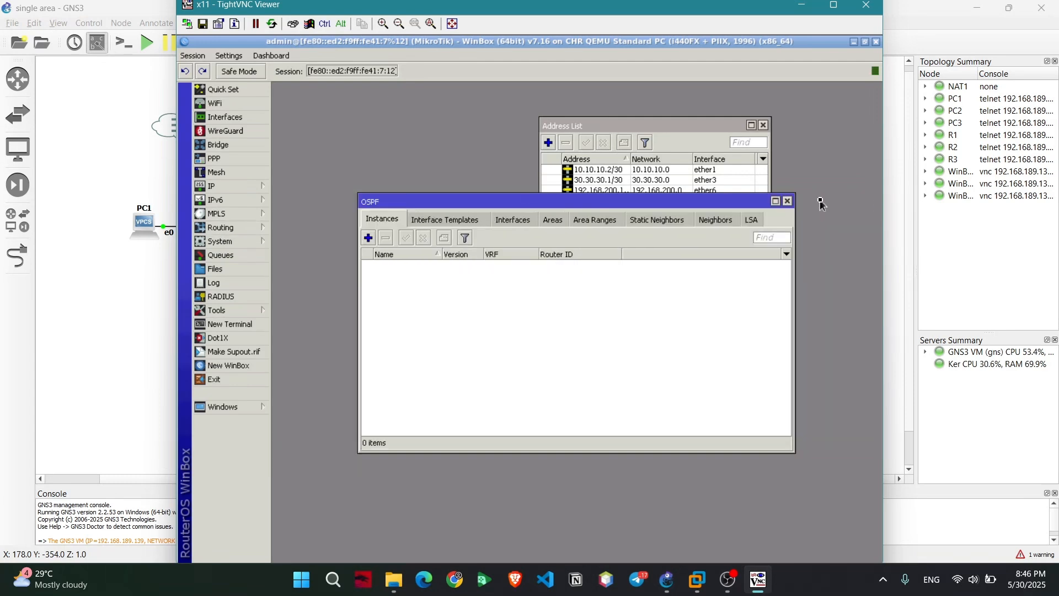
{"action": "left_click", "coordinate": [368, 238]}
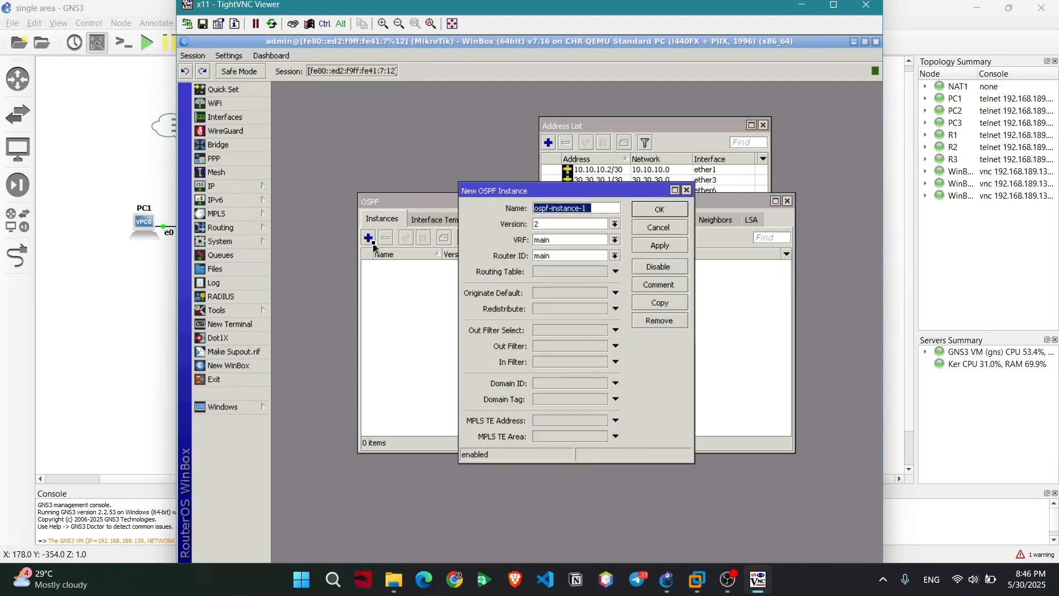
{"action": "left_click", "coordinate": [656, 210]}
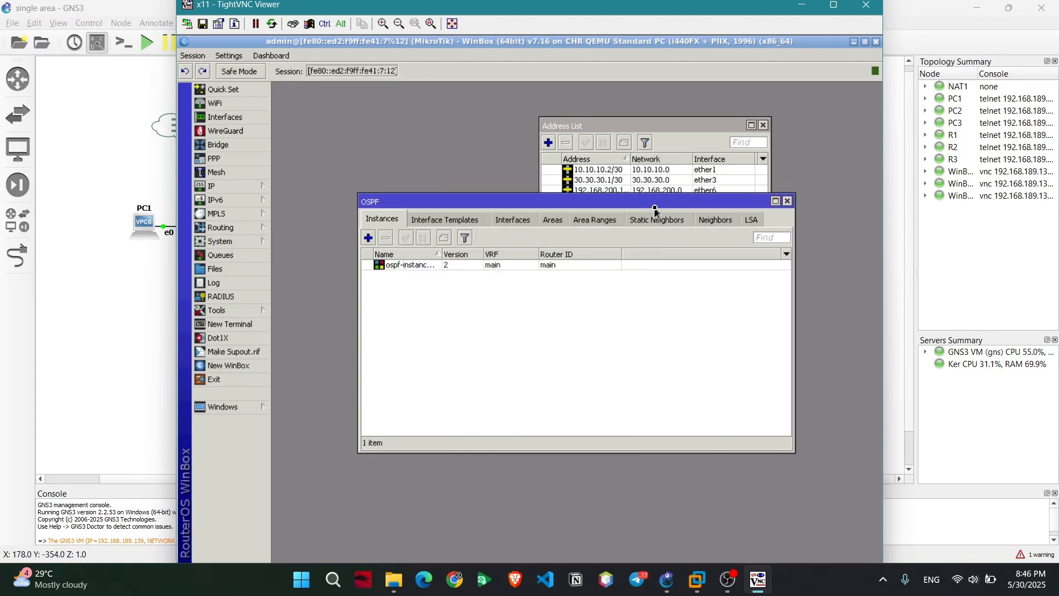
- Add an OSPF area named area0 on R2 for ospf-instance-1, keeping area ID 0.0.0.0 and type default
{"action": "left_click", "coordinate": [552, 220]}
{"action": "left_click", "coordinate": [367, 238]}
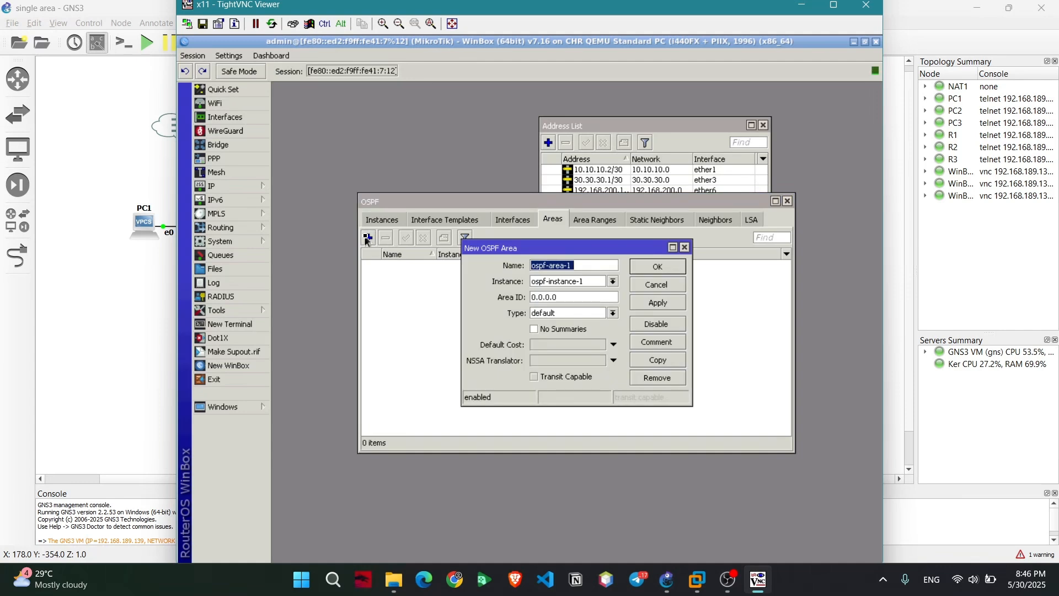
{"action": "type", "text": "area0"}
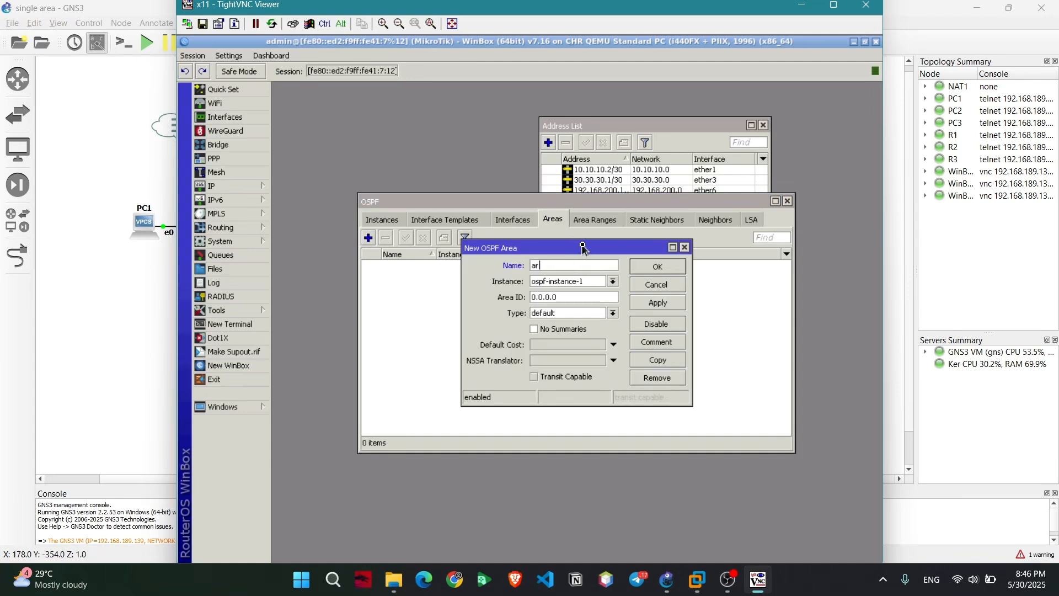
{"action": "left_click", "coordinate": [650, 267]}
- Add an OSPF interface template on R2 for ether1 in area0 with network type ptp
{"action": "left_click", "coordinate": [462, 225]}
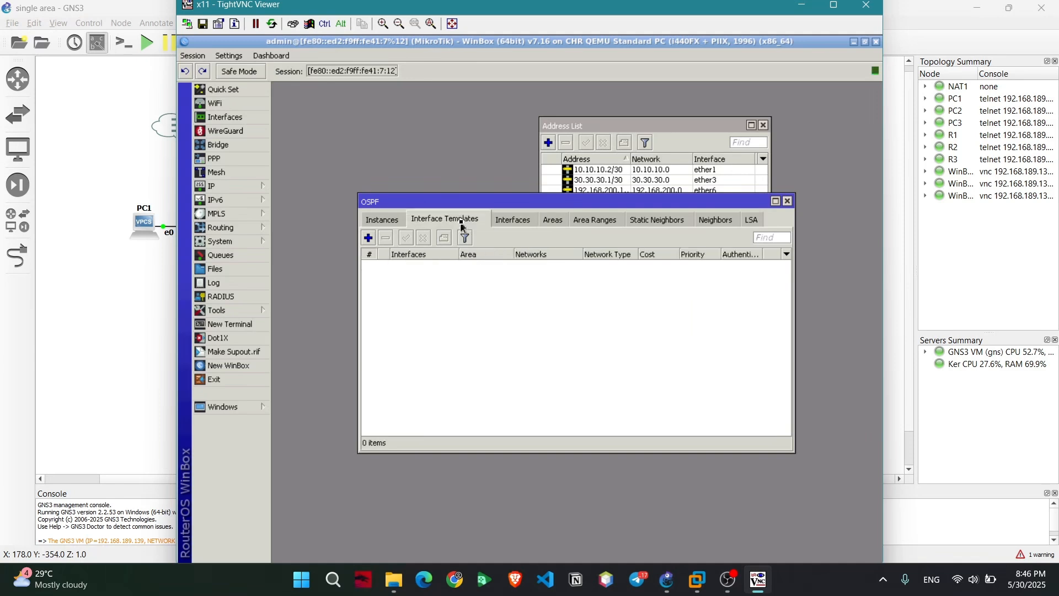
{"action": "left_click", "coordinate": [367, 238]}
{"action": "left_click", "coordinate": [559, 169]}
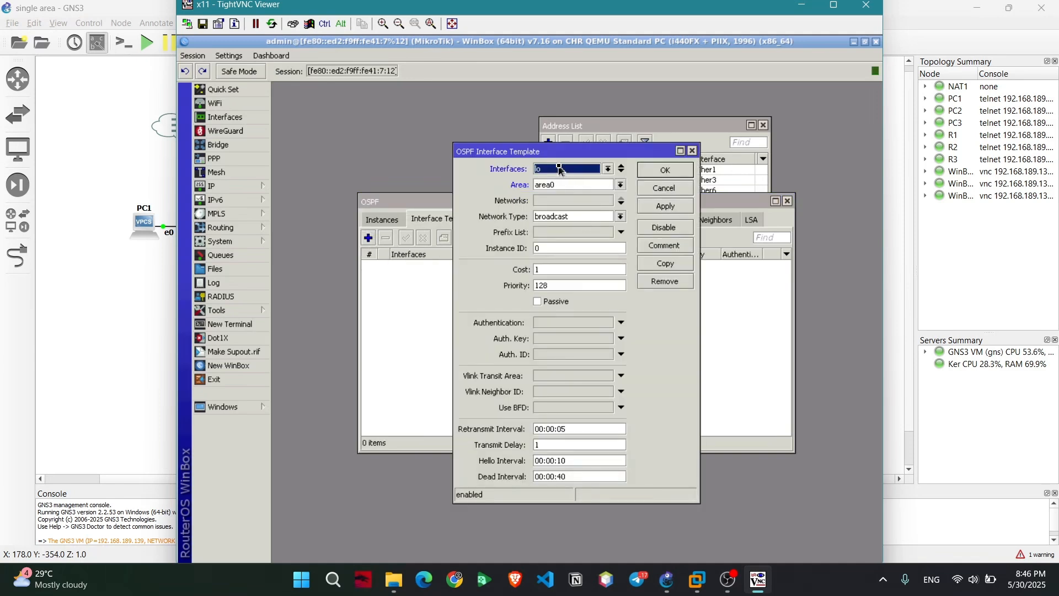
{"action": "left_click", "coordinate": [560, 169]}
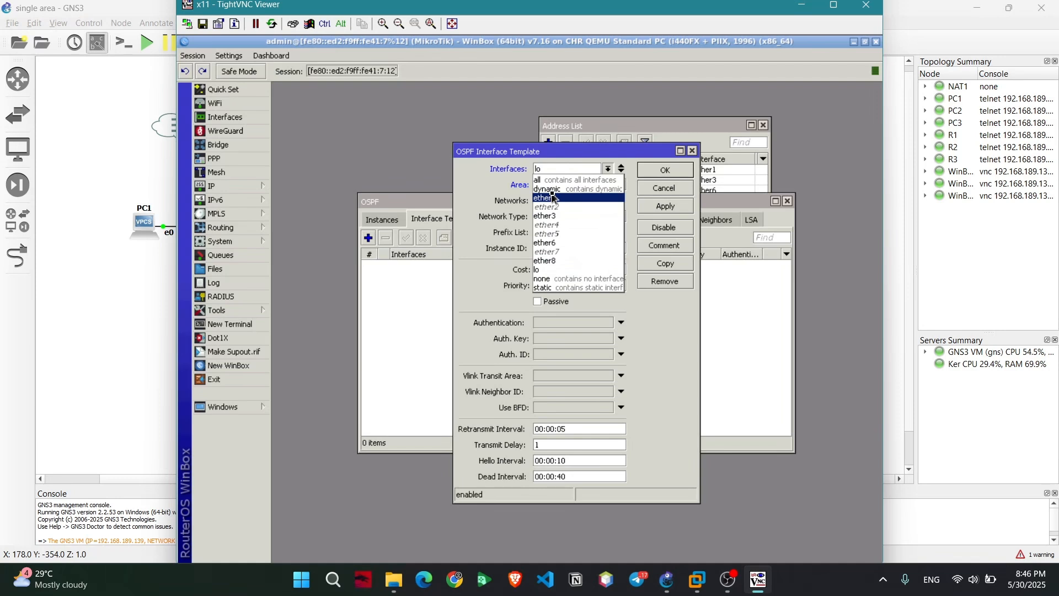
{"action": "left_click", "coordinate": [550, 198]}
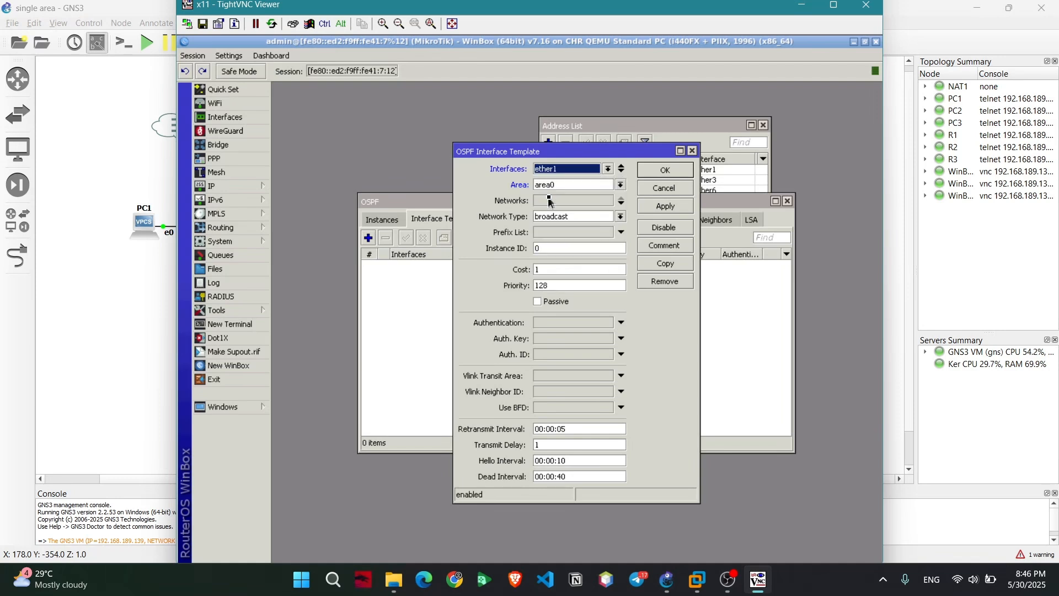
{"action": "left_click", "coordinate": [574, 221]}
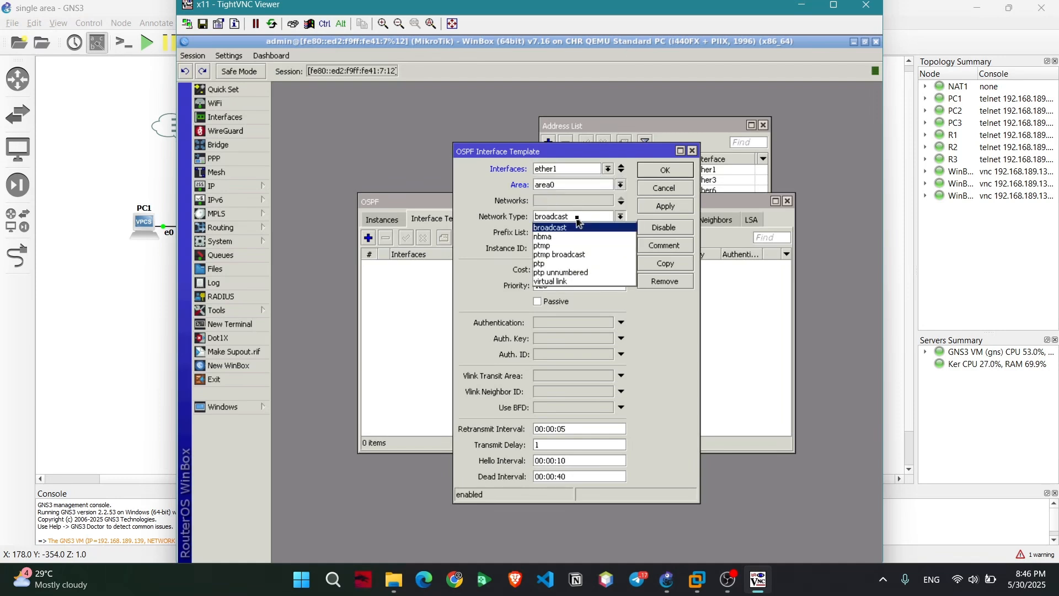
{"action": "left_click", "coordinate": [564, 263]}
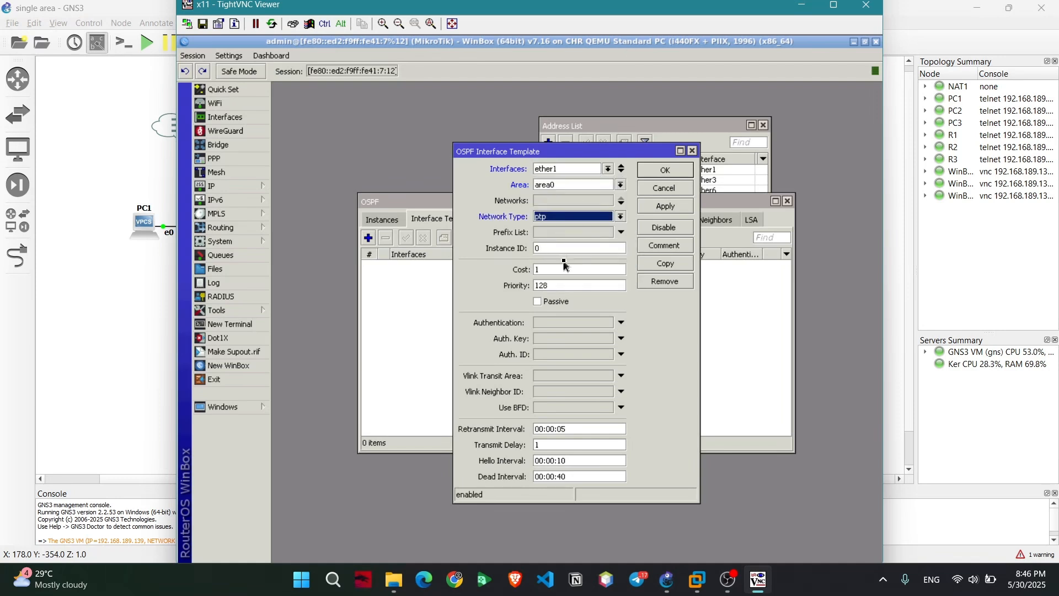
{"action": "left_click", "coordinate": [646, 210]}
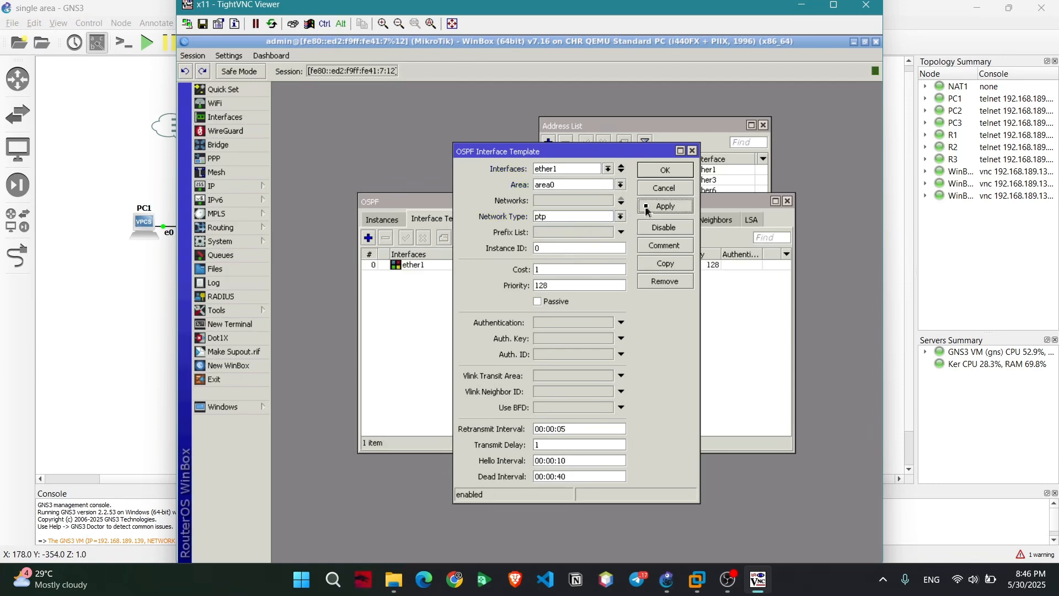
{"action": "left_click", "coordinate": [661, 173]}
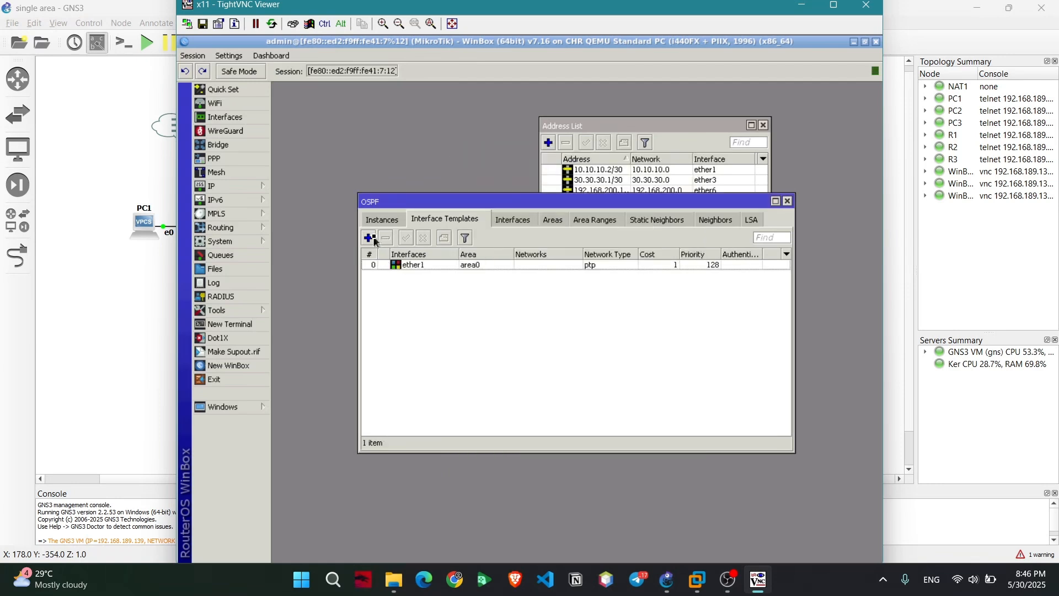
- Add an OSPF interface template on R2 for ether3 in area0 with network type ptp
{"action": "left_click", "coordinate": [368, 237]}
{"action": "left_click", "coordinate": [577, 170]}
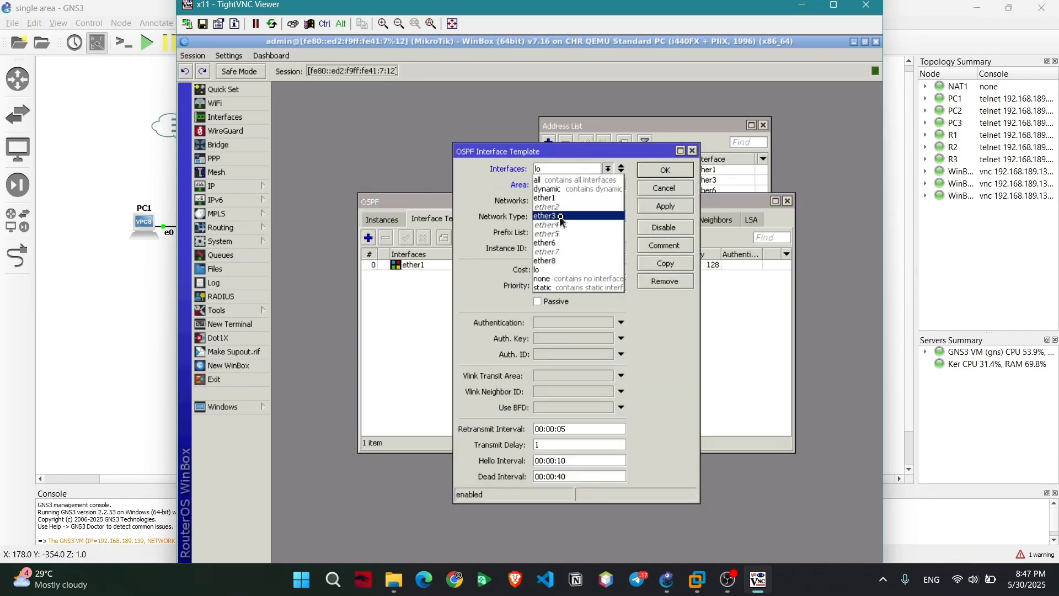
{"action": "left_click", "coordinate": [561, 218]}
{"action": "left_click", "coordinate": [555, 218]}
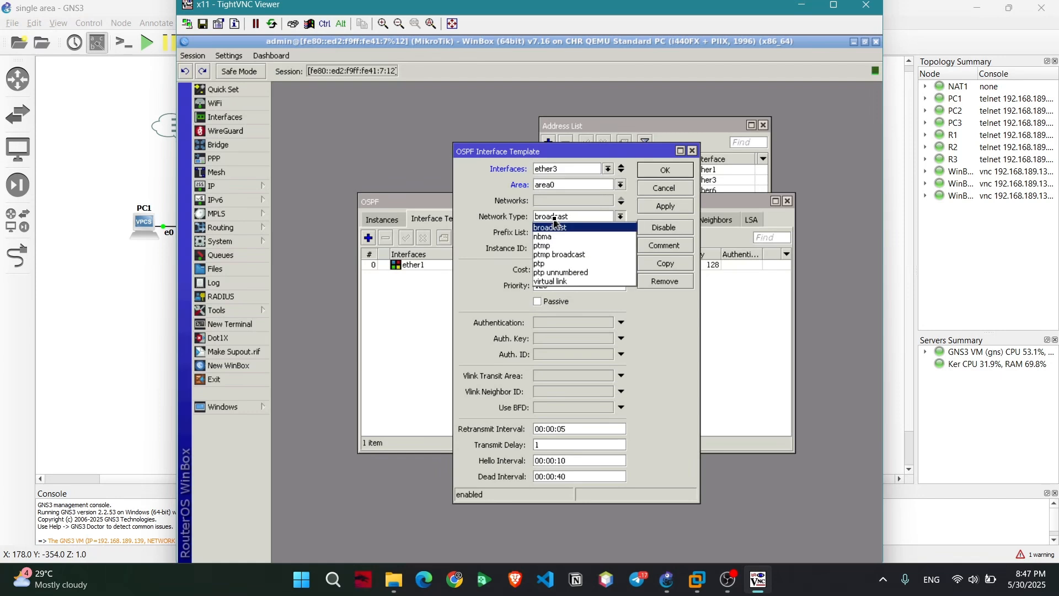
{"action": "left_click", "coordinate": [548, 264]}
{"action": "left_click", "coordinate": [651, 213]}
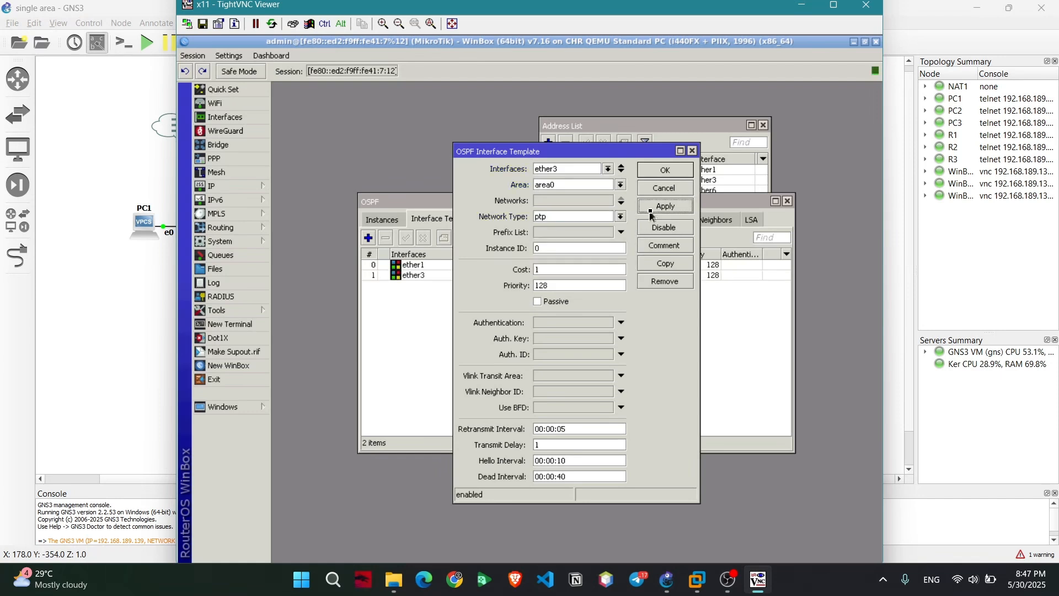
{"action": "left_click", "coordinate": [671, 172]}
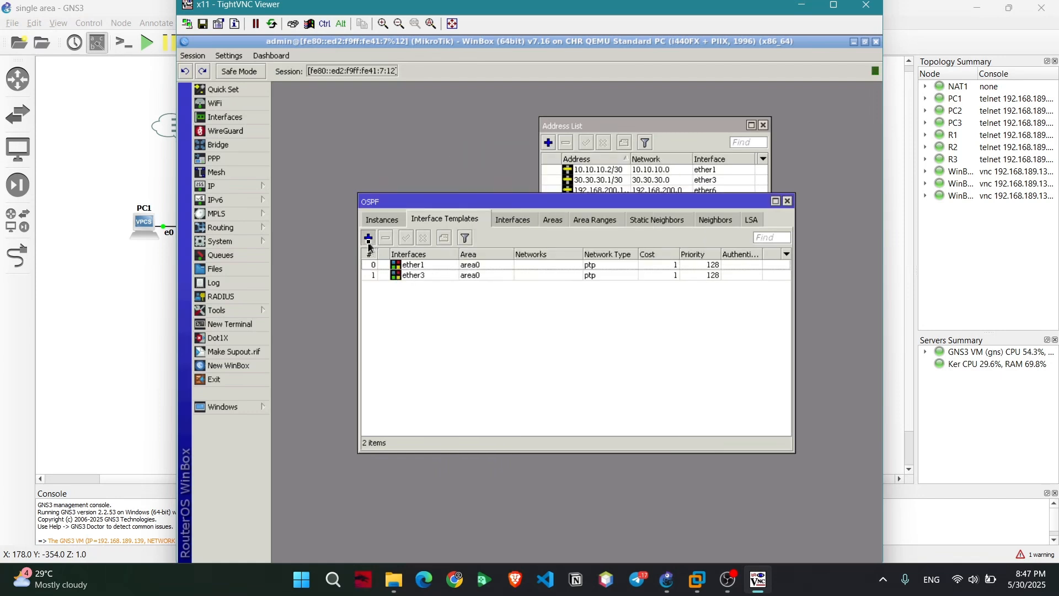
- Add an OSPF interface template on R2 for ether6 in area0, keeping network type broadcast, and close the console
{"action": "left_click", "coordinate": [368, 238]}
{"action": "left_click", "coordinate": [563, 171]}
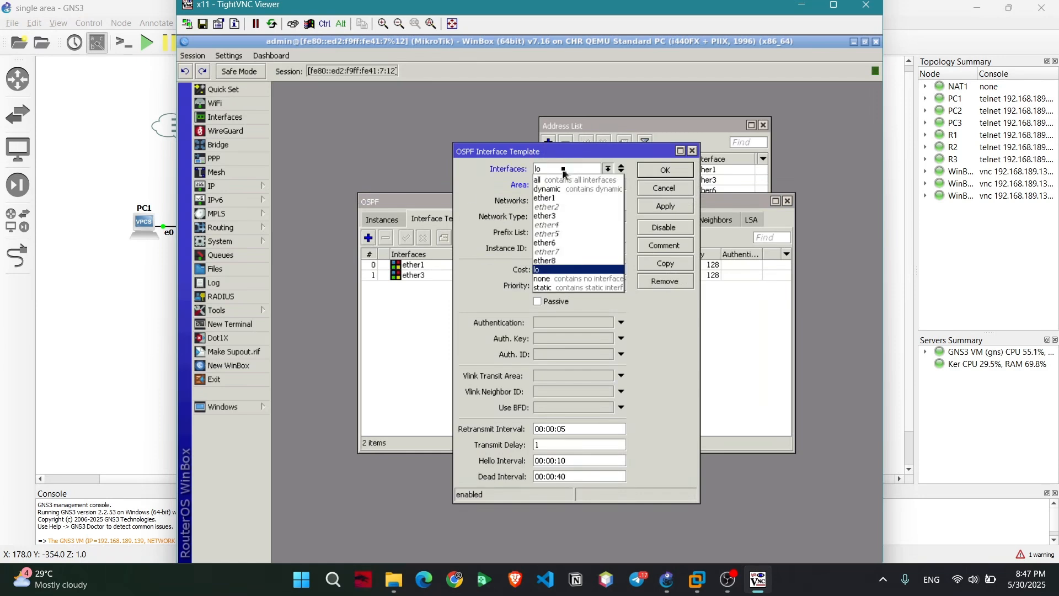
{"action": "left_click", "coordinate": [552, 242]}
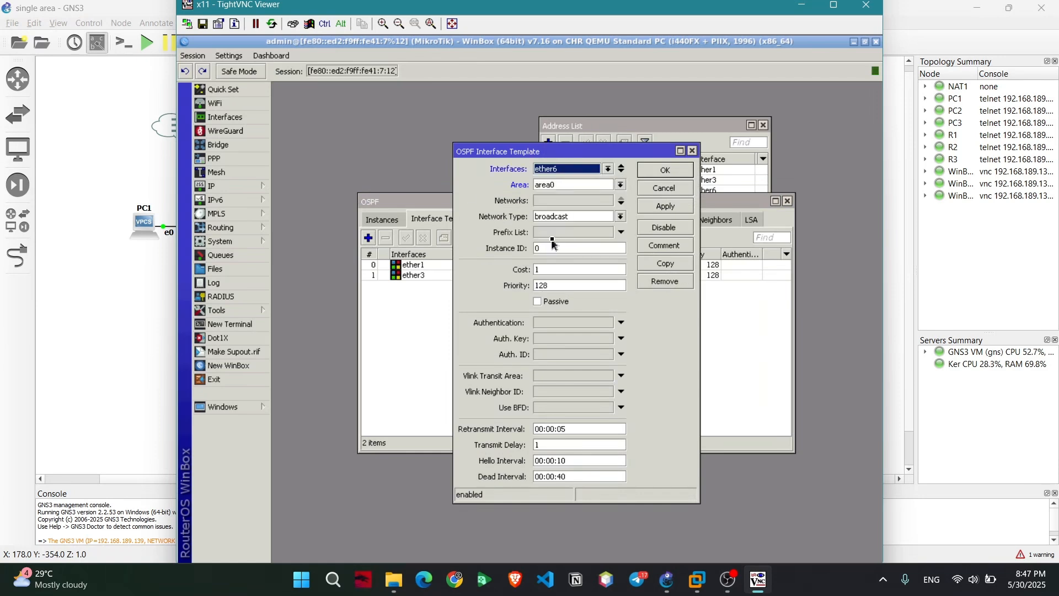
{"action": "left_click", "coordinate": [666, 207]}
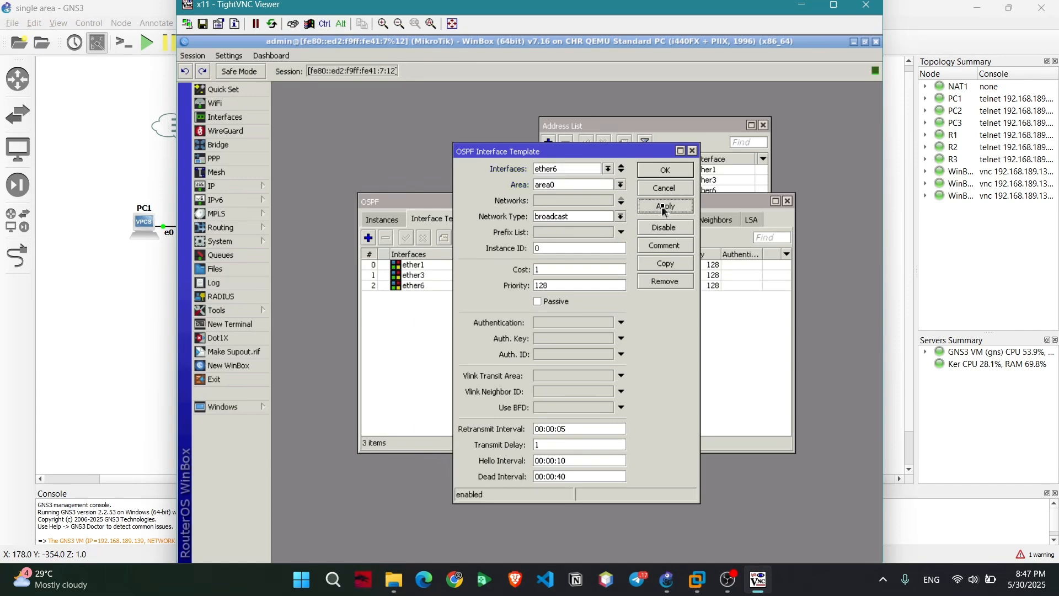
{"action": "left_click", "coordinate": [669, 171]}
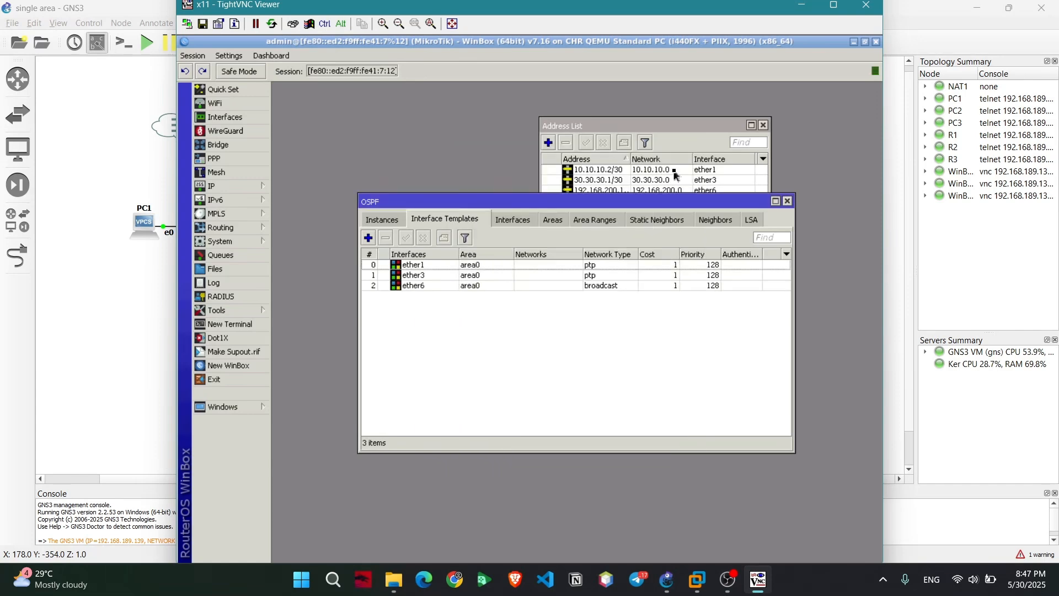
{"action": "left_click", "coordinate": [867, 5]}
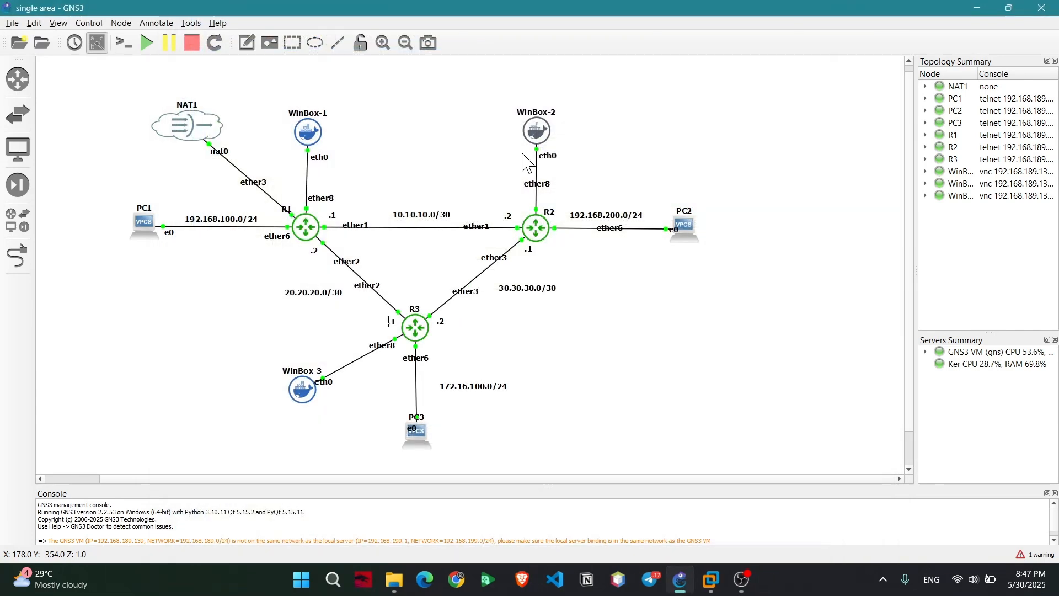
- Open the WinBox-3 console and add the OSPF instance ospf-instance-1 on R3 with default version 2, VRF main and router ID main
{"action": "double_click", "coordinate": [308, 389]}
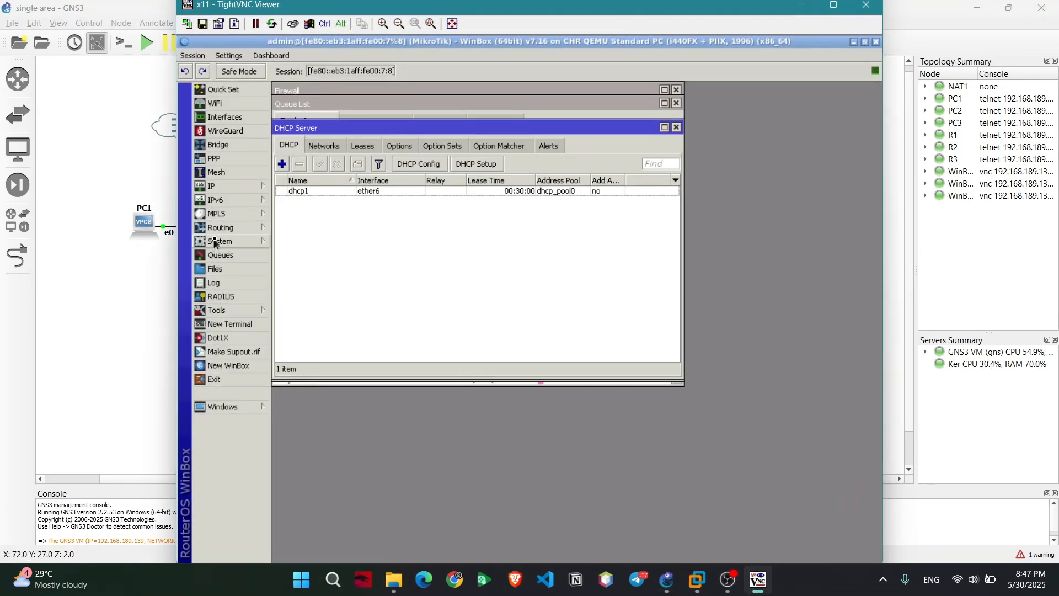
{"action": "left_click", "coordinate": [220, 227]}
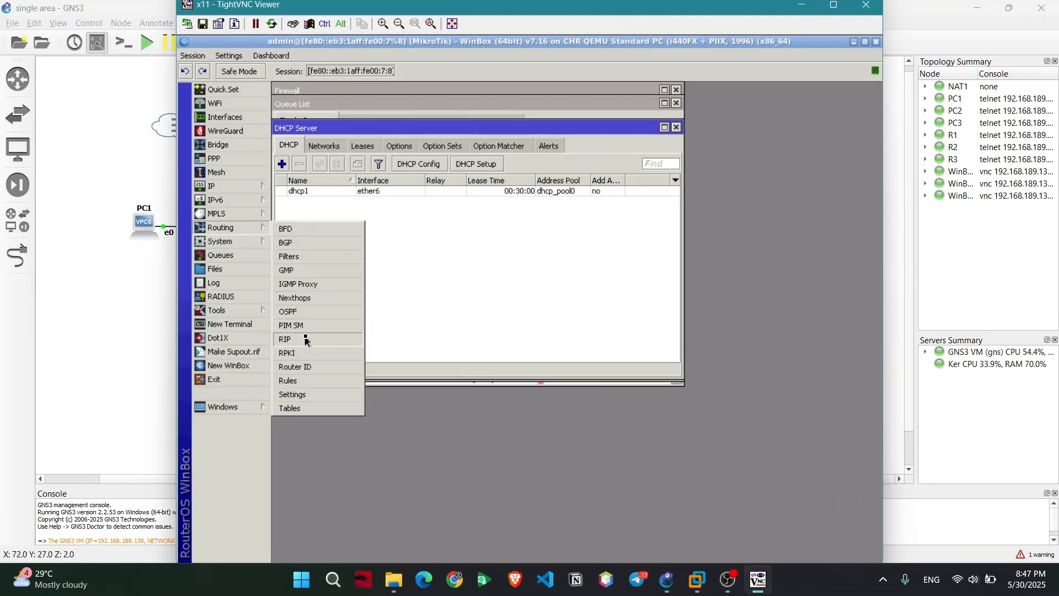
{"action": "left_click", "coordinate": [300, 314]}
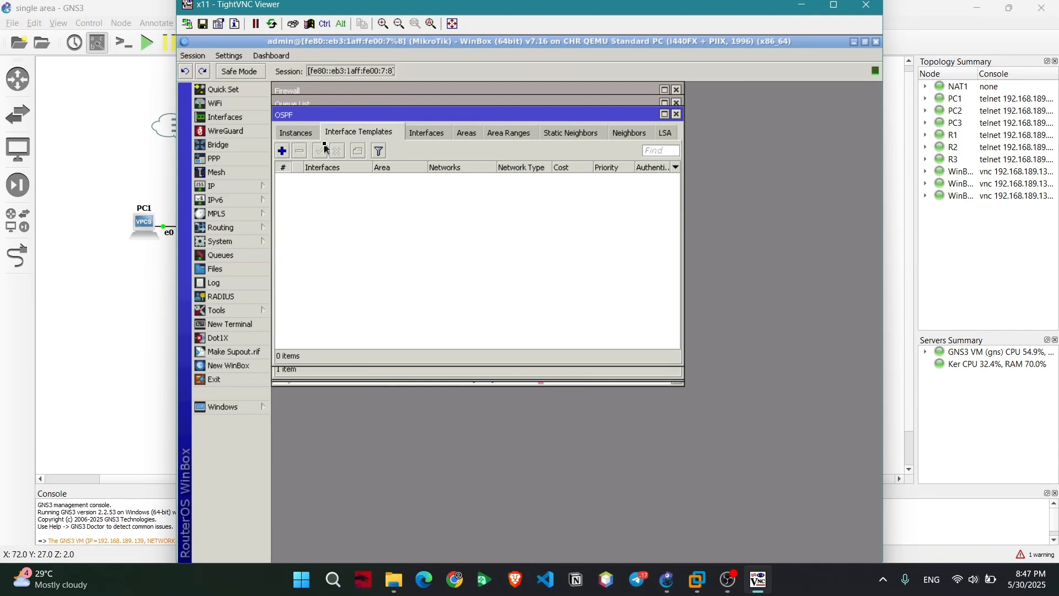
{"action": "left_click", "coordinate": [294, 135]}
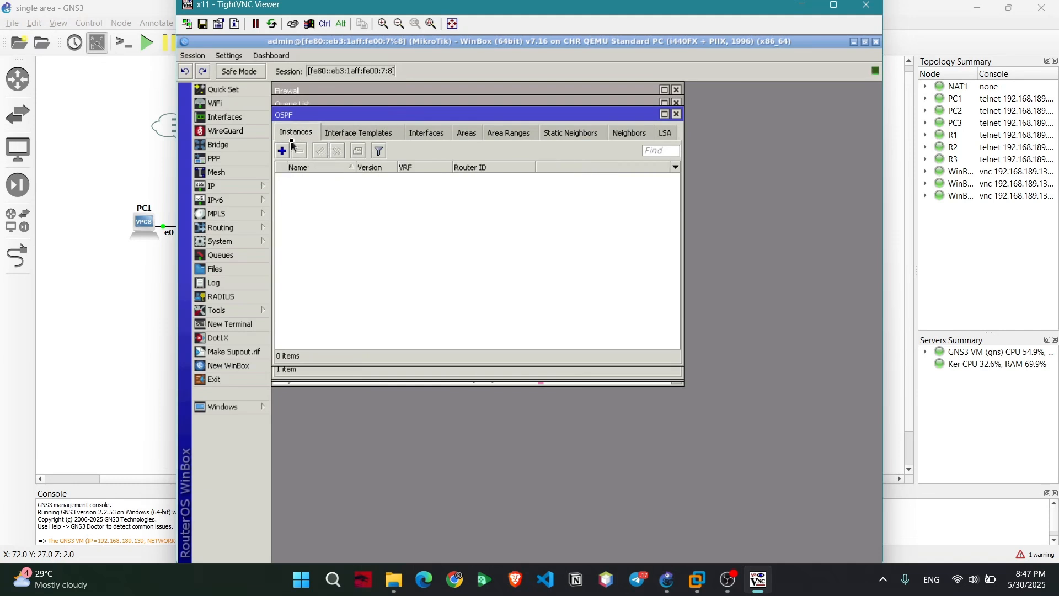
{"action": "left_click", "coordinate": [282, 151]}
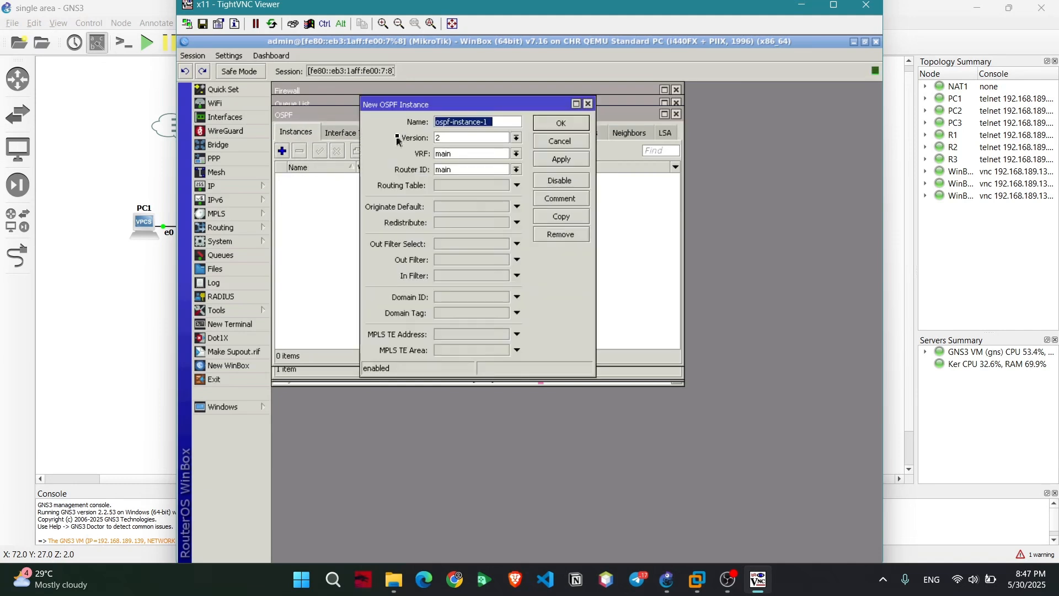
{"action": "left_click", "coordinate": [561, 123]}
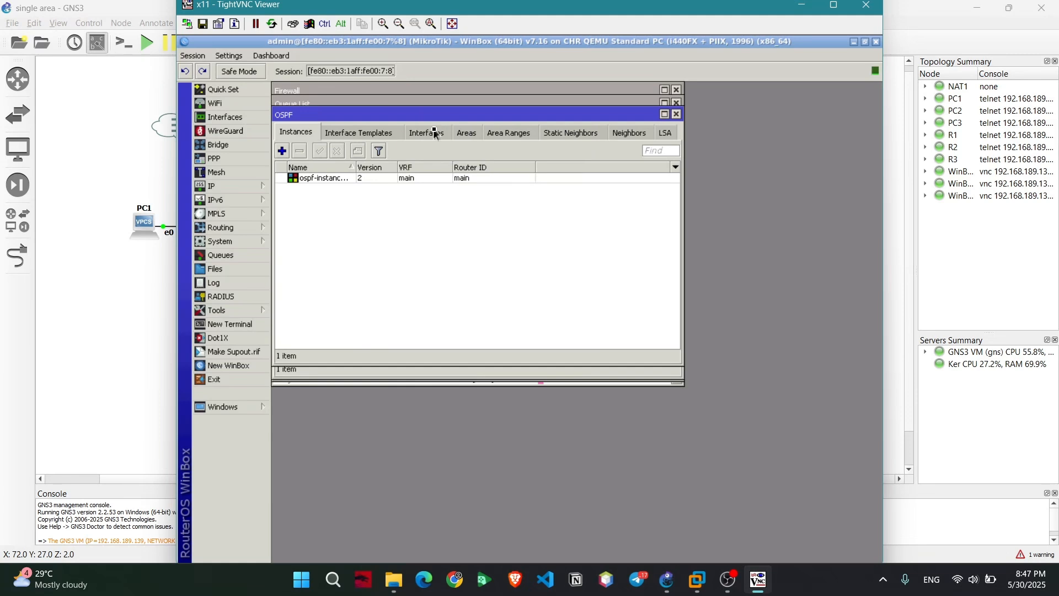
- Add an OSPF area named area0 on R3 for ospf-instance-1, keeping area ID 0.0.0.0 and type default
{"action": "left_click", "coordinate": [466, 138]}
{"action": "left_click", "coordinate": [283, 150]}
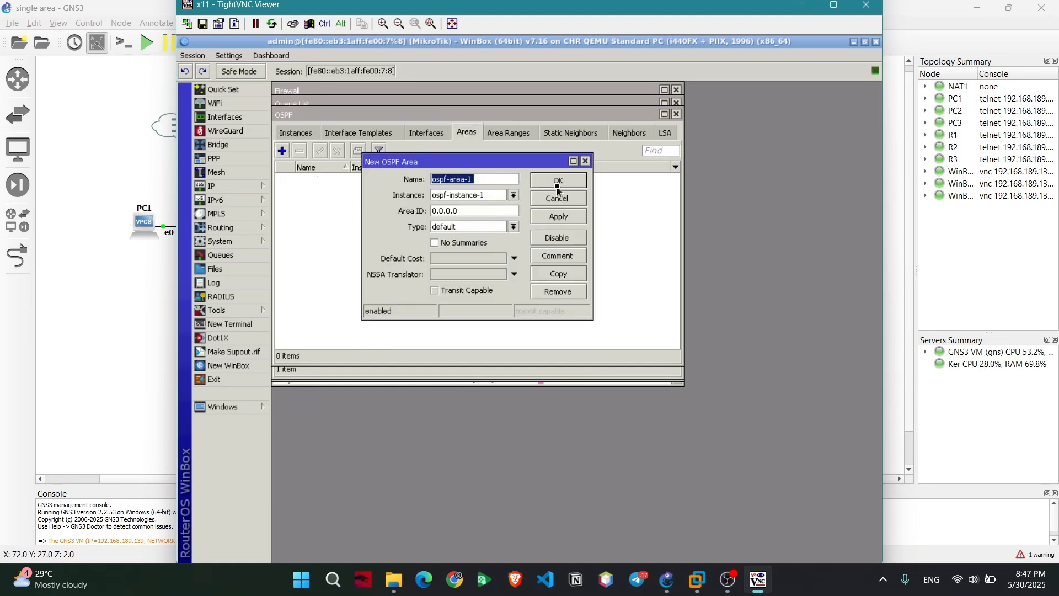
{"action": "type", "text": "area0"}
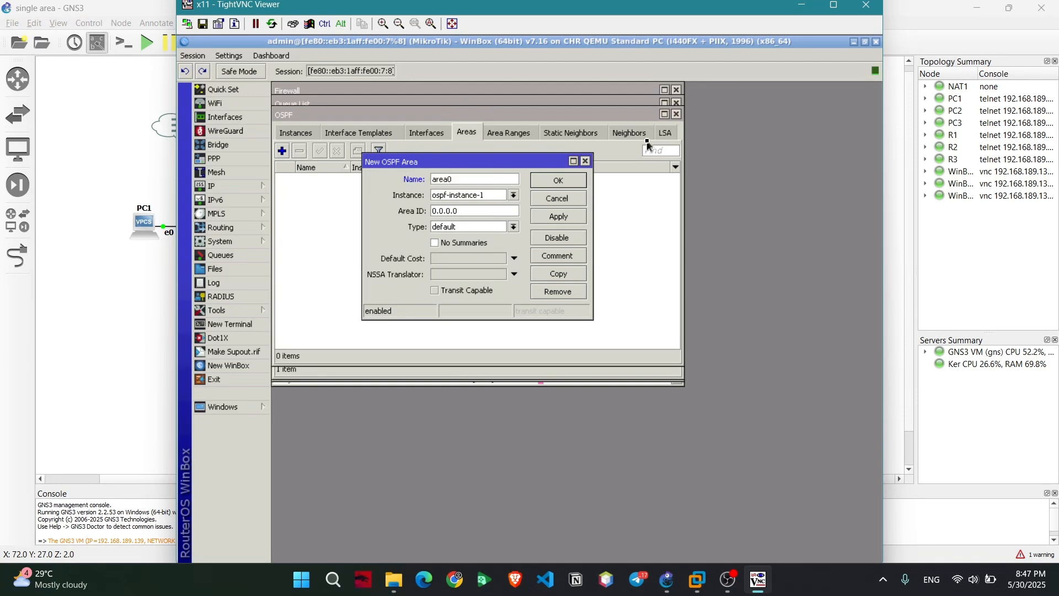
{"action": "left_click", "coordinate": [547, 222]}
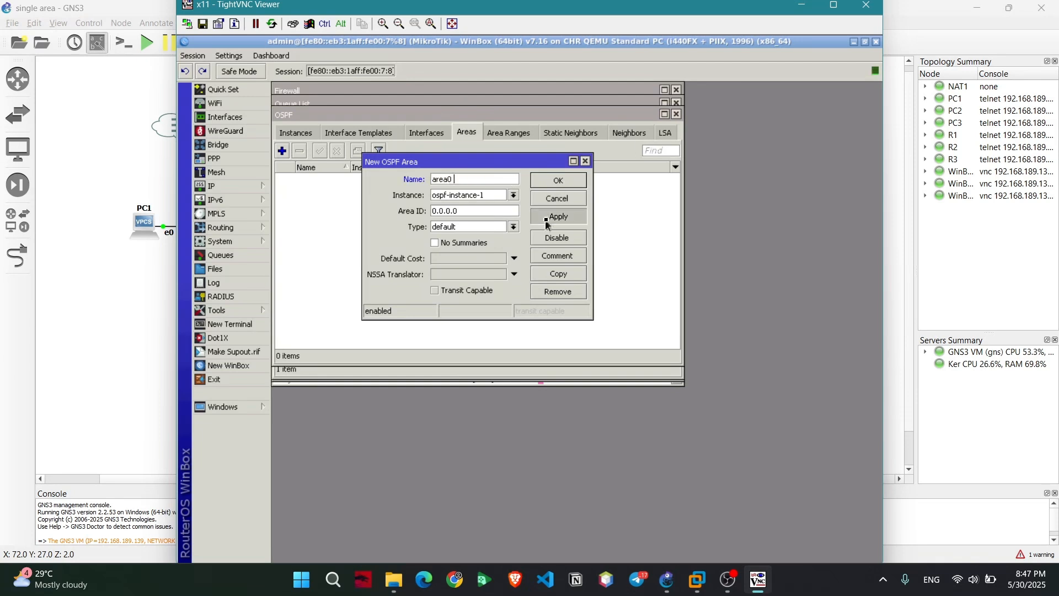
{"action": "left_click", "coordinate": [550, 182]}
- Add an OSPF interface template on R3 for ether2 in area0 with network type ptp
{"action": "left_click", "coordinate": [375, 135]}
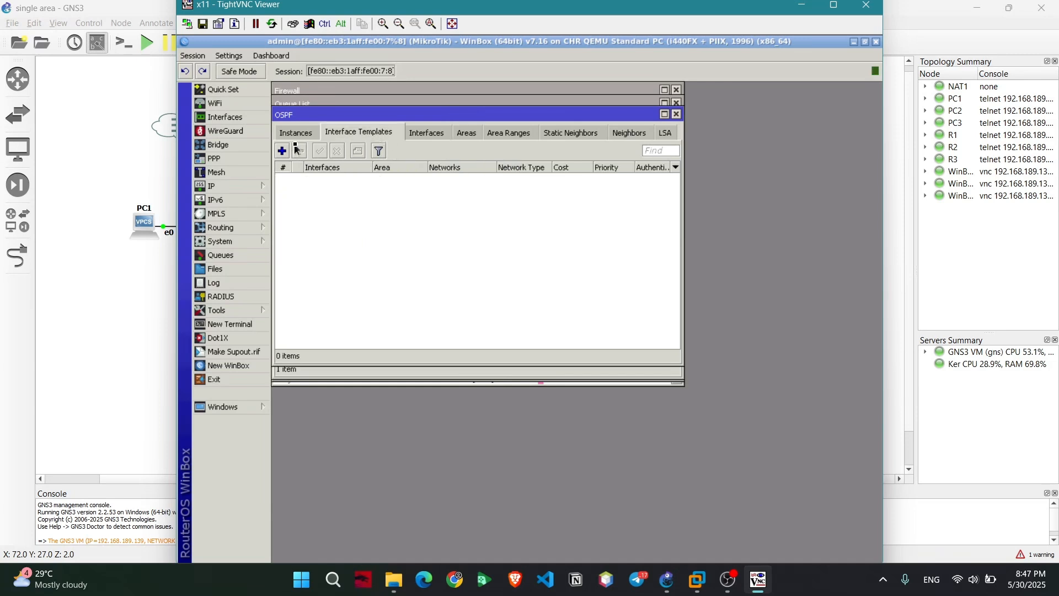
{"action": "left_click", "coordinate": [282, 152]}
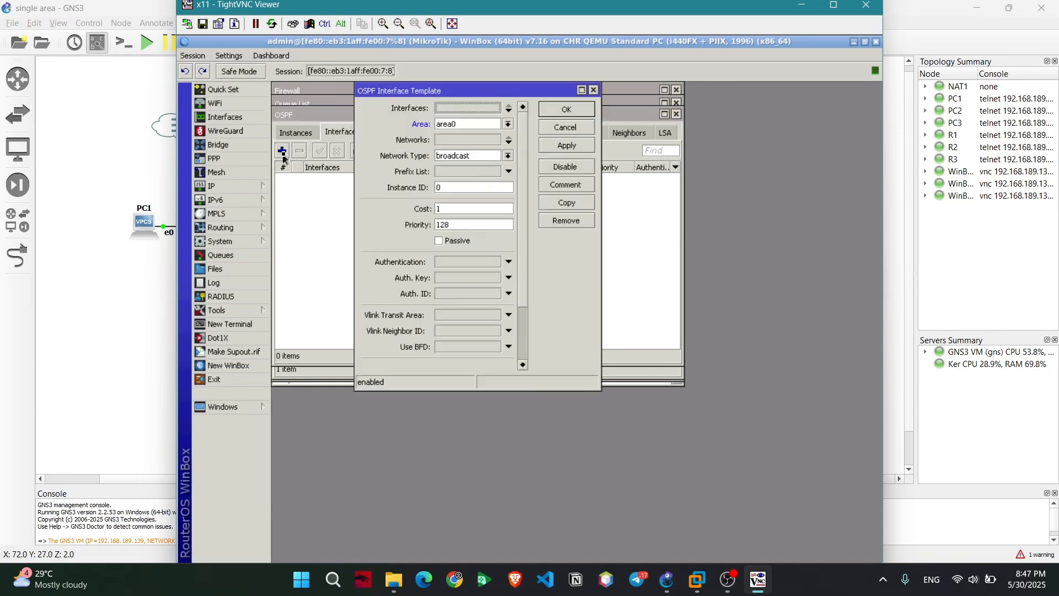
{"action": "left_click", "coordinate": [462, 112]}
{"action": "left_click", "coordinate": [461, 112]}
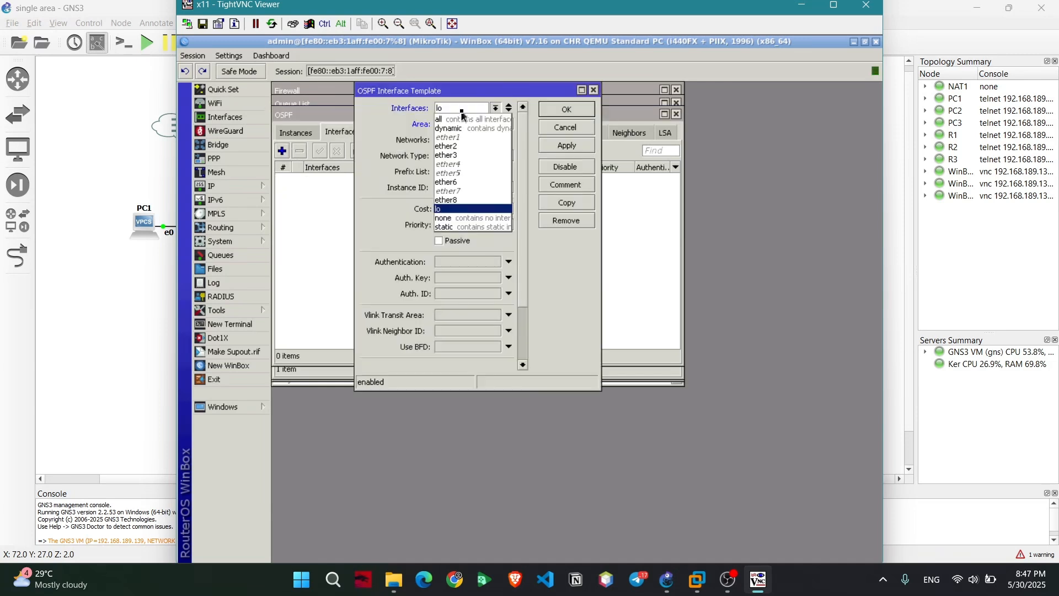
{"action": "left_click", "coordinate": [455, 147]}
{"action": "left_click_drag", "start_coordinate": [480, 13], "coordinate": [573, 106]}
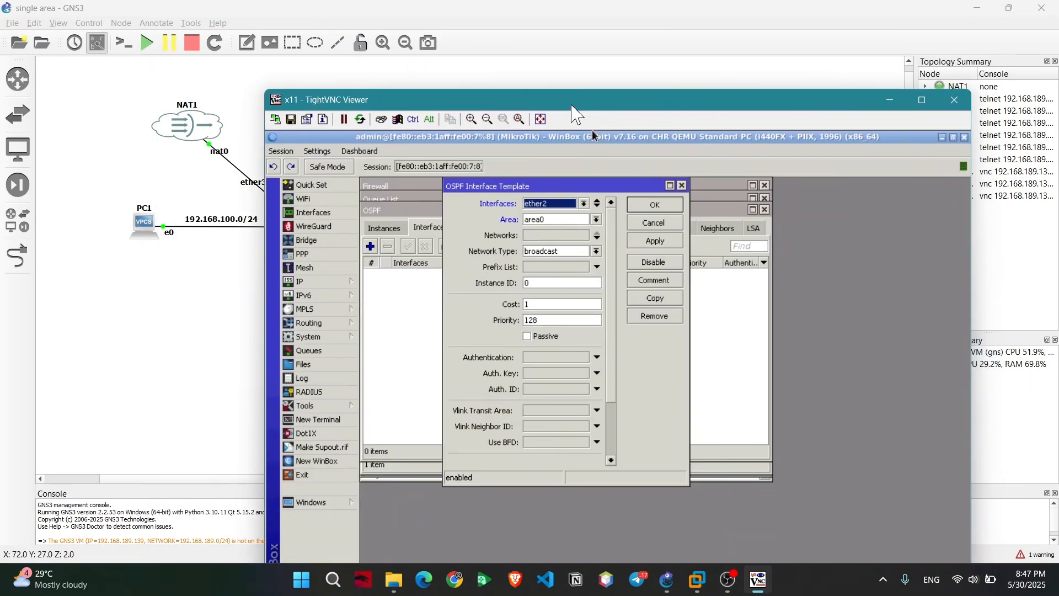
{"action": "left_click", "coordinate": [547, 255]}
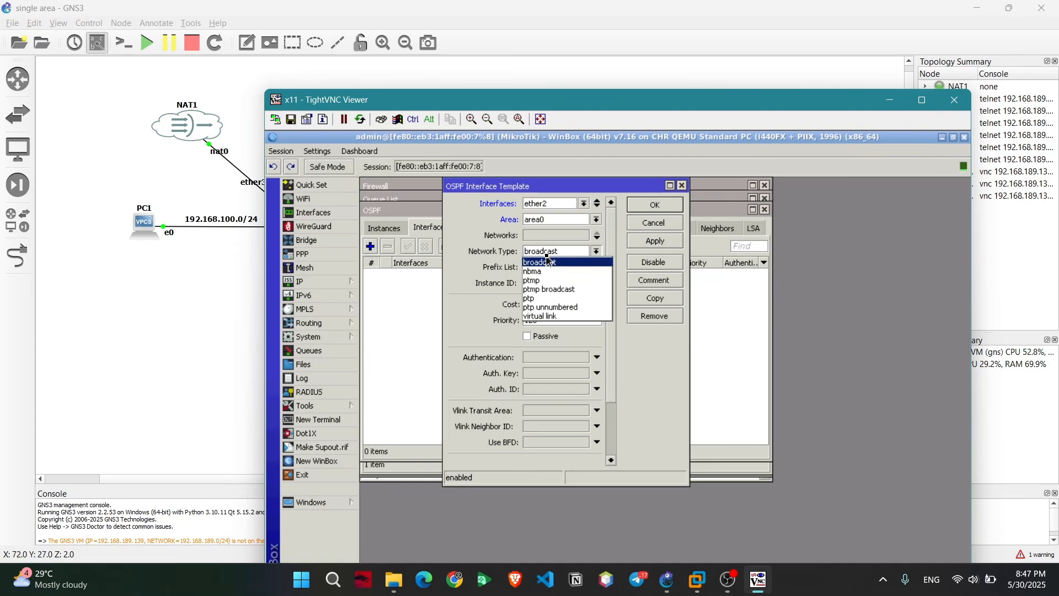
{"action": "left_click", "coordinate": [537, 302]}
{"action": "left_click", "coordinate": [653, 242]}
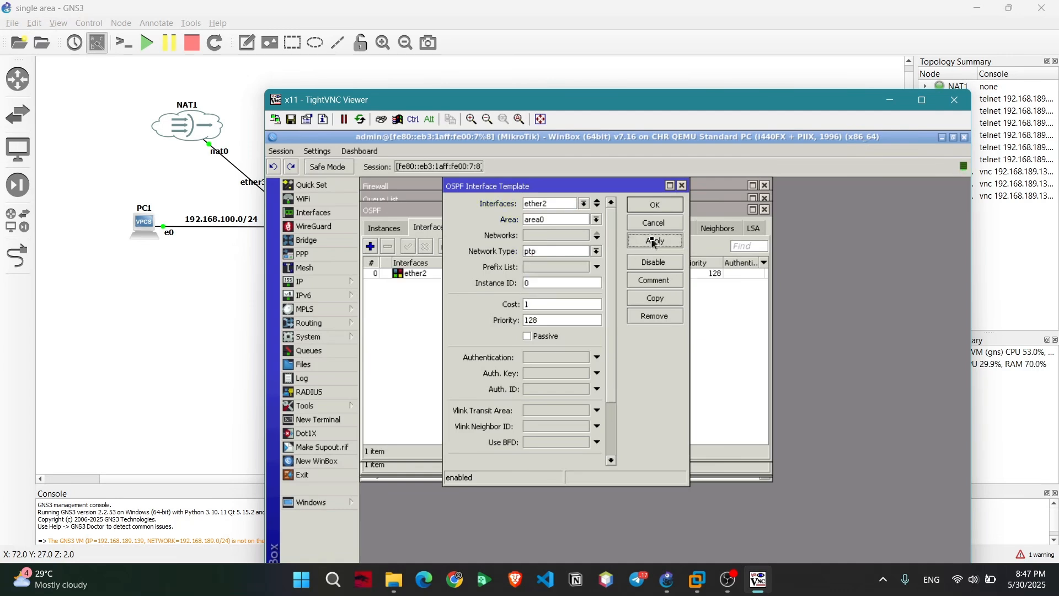
{"action": "left_click", "coordinate": [649, 205]}
- Add an OSPF interface template on R3 for ether3 in area0 with network type ptp
{"action": "left_click", "coordinate": [370, 247]}
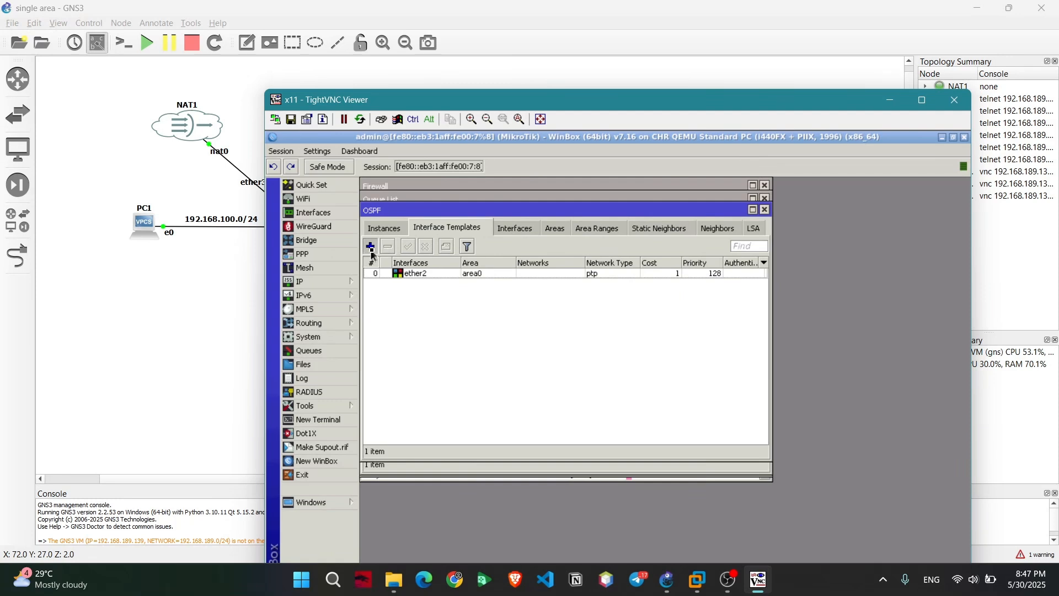
{"action": "left_click", "coordinate": [558, 204]}
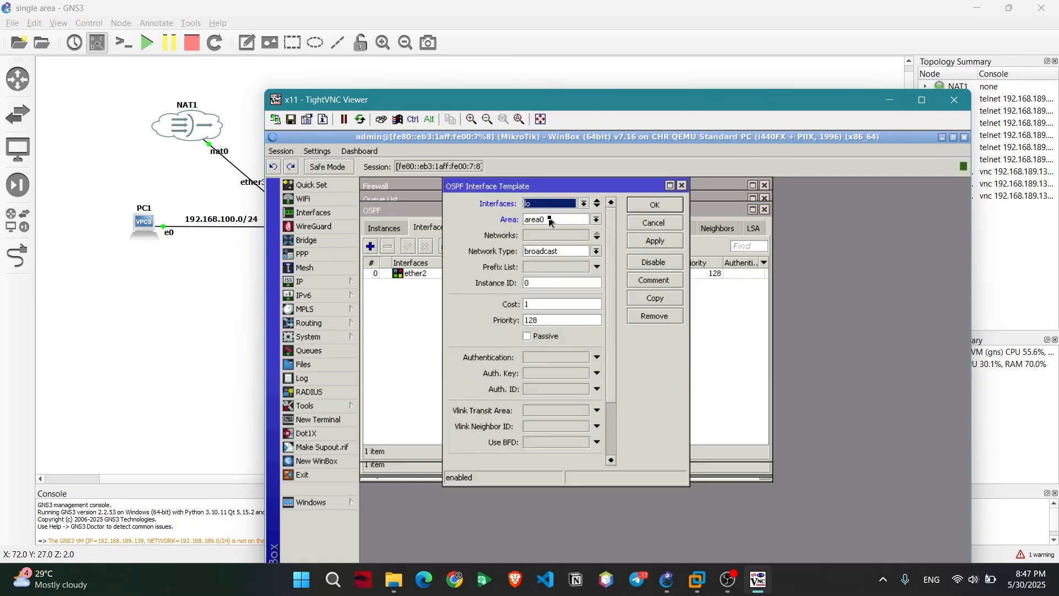
{"action": "left_click", "coordinate": [551, 206]}
{"action": "left_click", "coordinate": [547, 253]}
{"action": "left_click", "coordinate": [547, 253]}
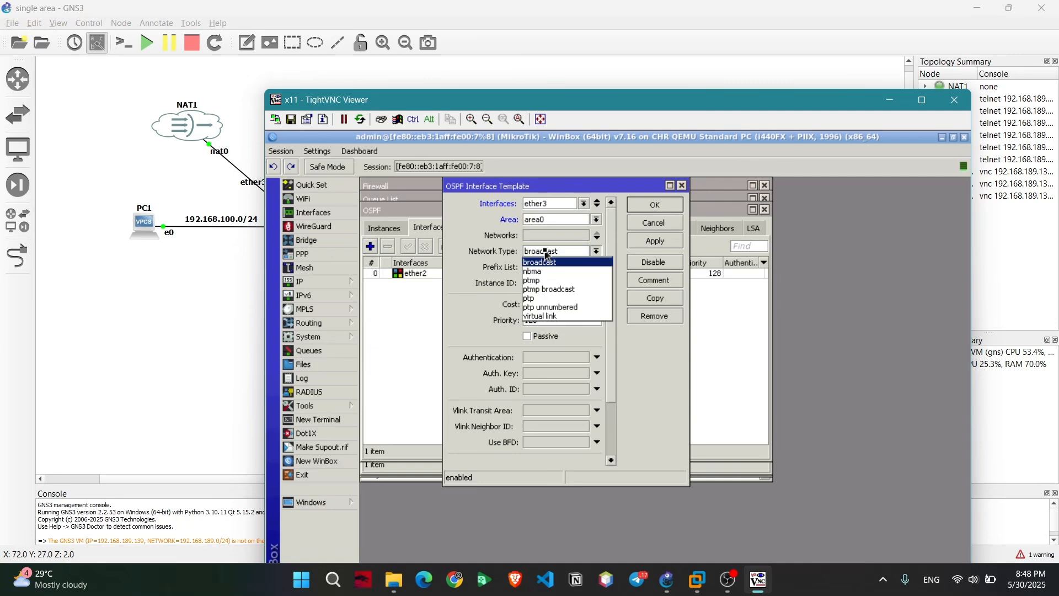
{"action": "left_click", "coordinate": [532, 299]}
{"action": "left_click", "coordinate": [655, 242]}
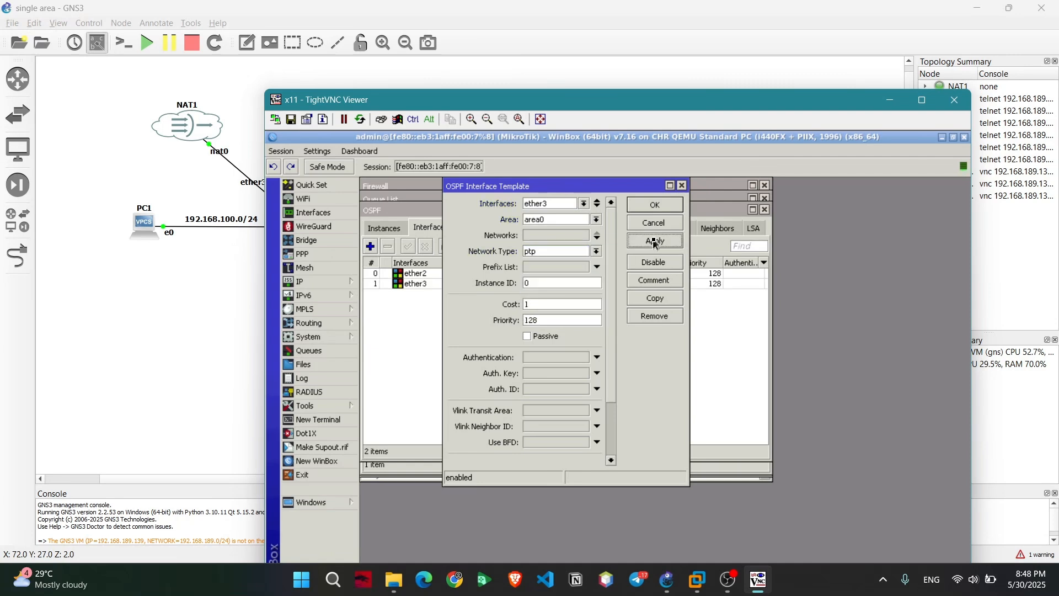
{"action": "left_click", "coordinate": [653, 206]}
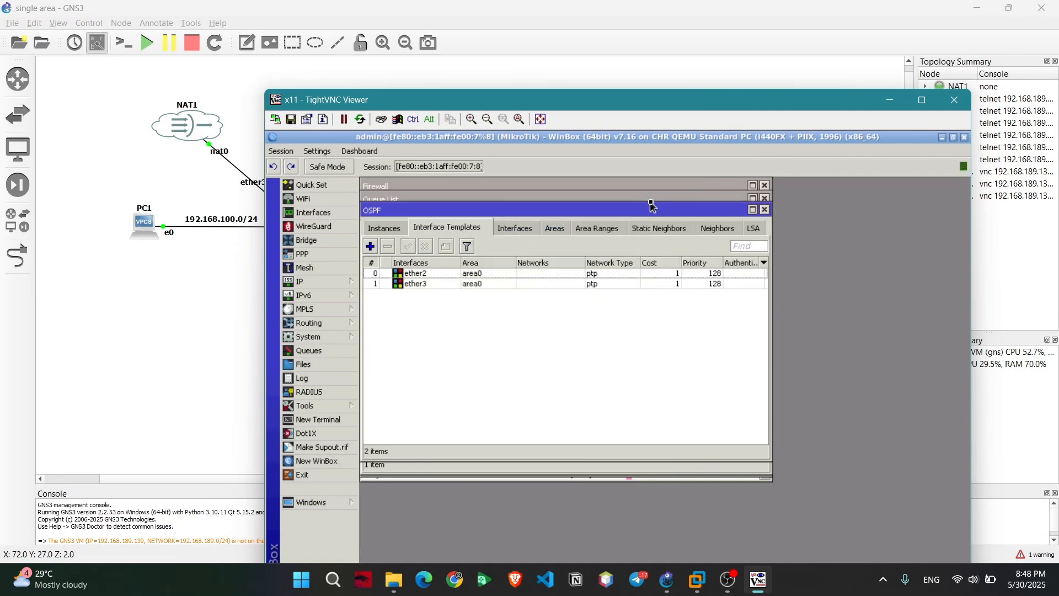
- Add an OSPF interface template on R3 for ether6 in area0, keeping network type broadcast, and close the console
{"action": "left_click", "coordinate": [371, 247]}
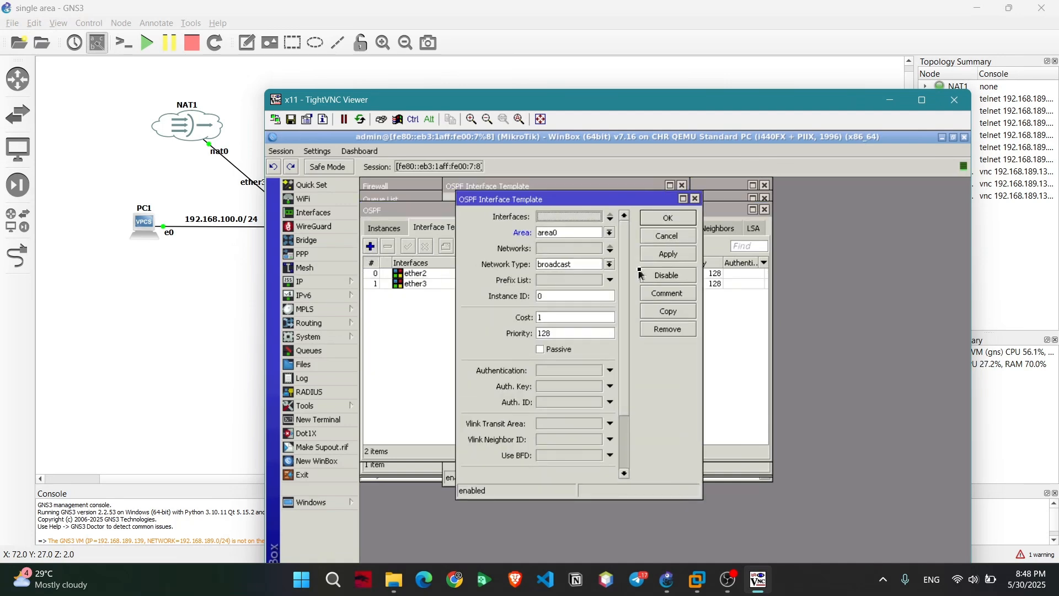
{"action": "left_click", "coordinate": [566, 217]}
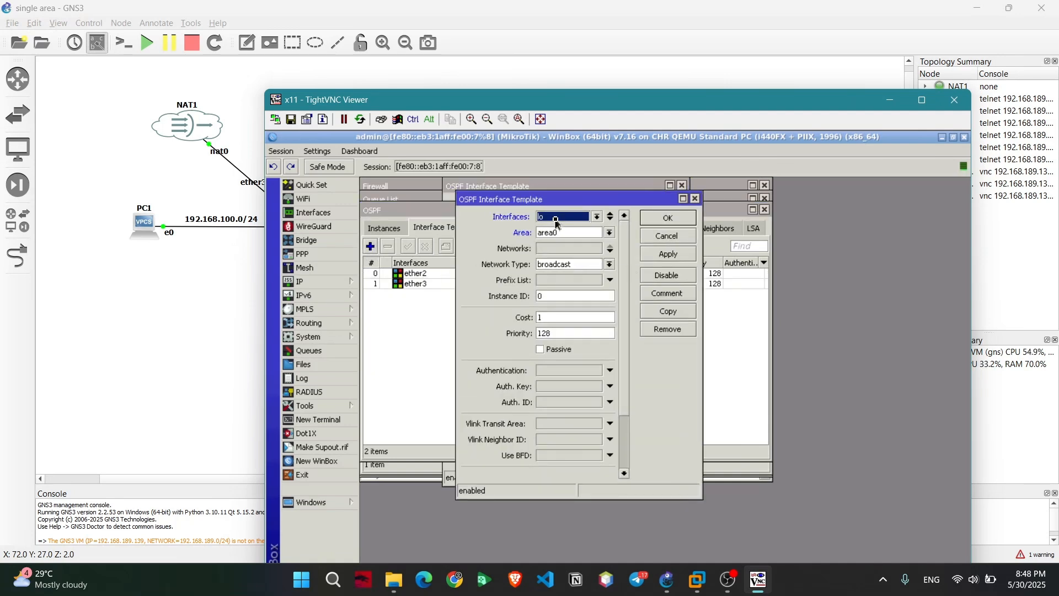
{"action": "left_click", "coordinate": [562, 217]}
{"action": "left_click", "coordinate": [555, 291]}
{"action": "left_click", "coordinate": [669, 254]}
{"action": "left_click", "coordinate": [669, 218]}
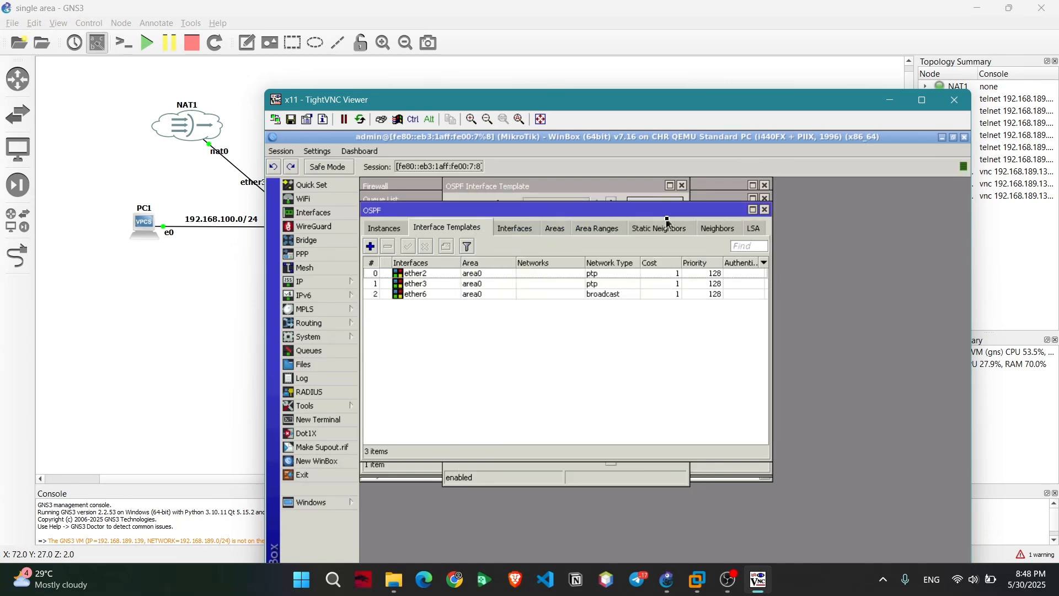
{"action": "left_click", "coordinate": [954, 101]}
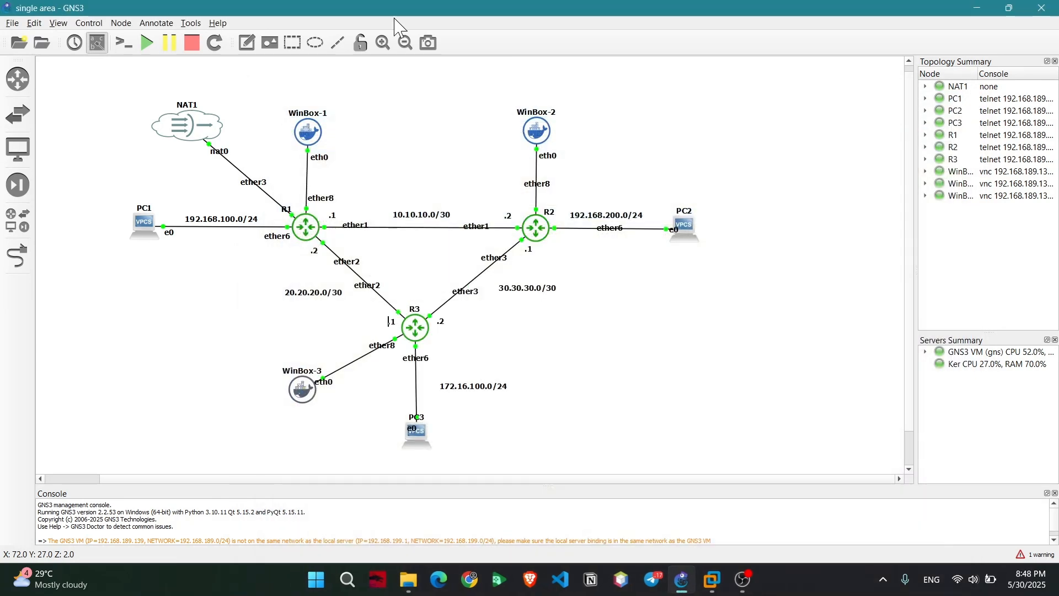
- On R1, set Originate Default to always for ospf-instance-1, apply it, and close the OSPF settings
{"action": "double_click", "coordinate": [319, 137]}
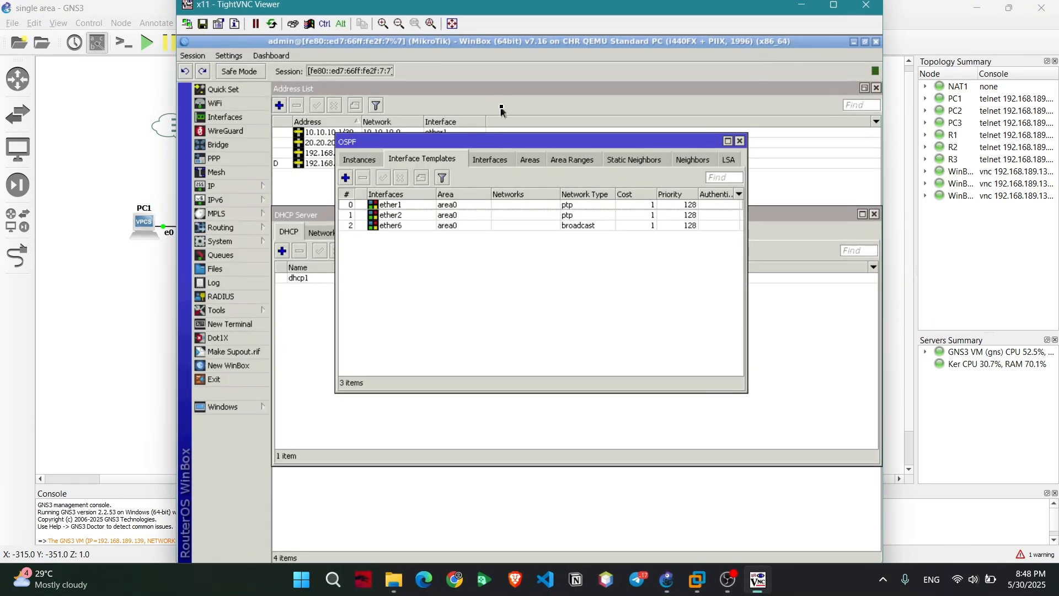
{"action": "left_click", "coordinate": [740, 141]}
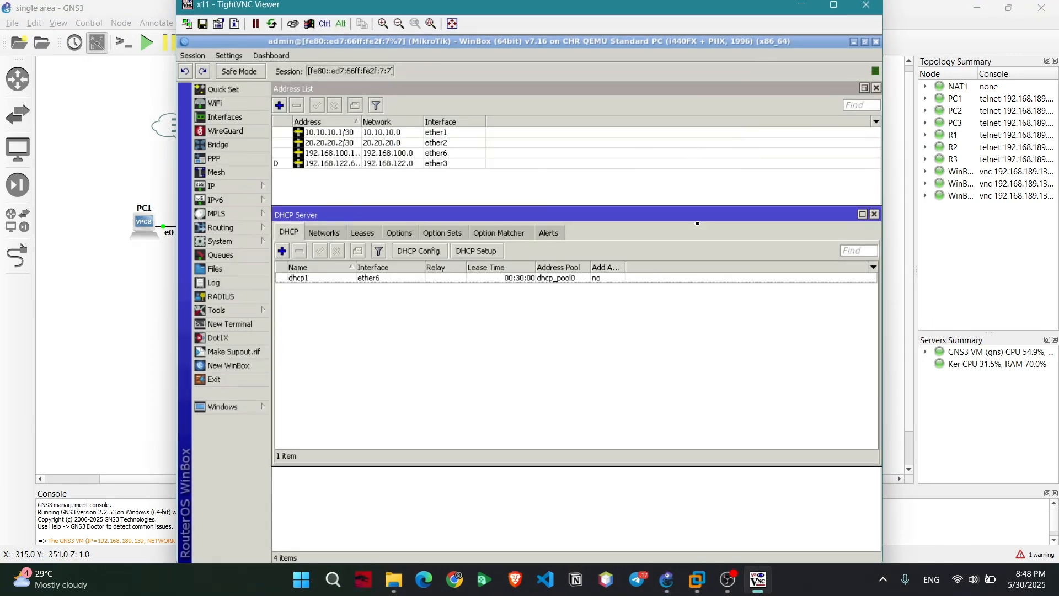
{"action": "left_click", "coordinate": [232, 228]}
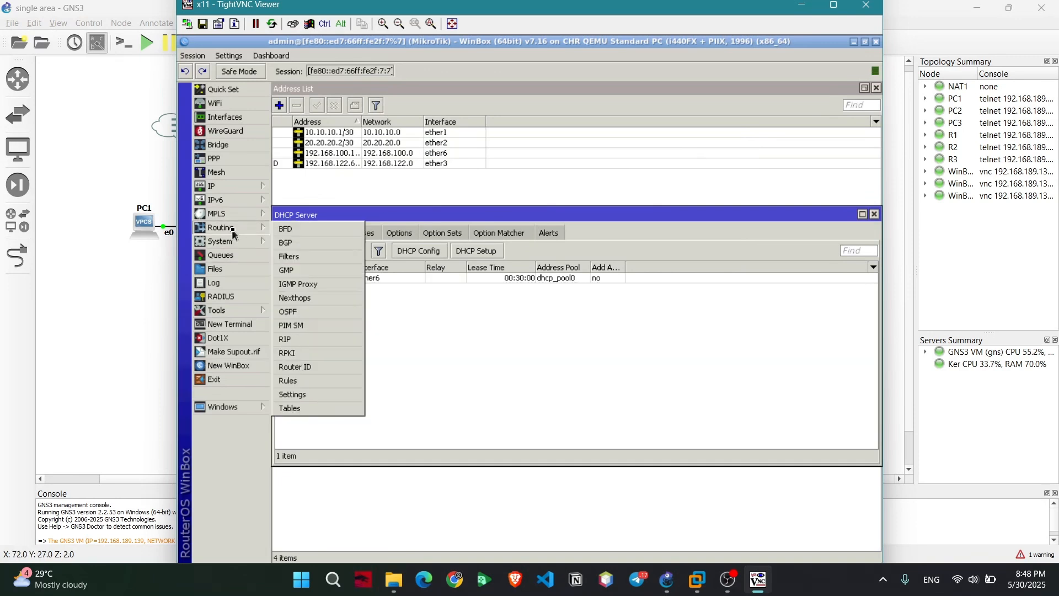
{"action": "left_click", "coordinate": [289, 312]}
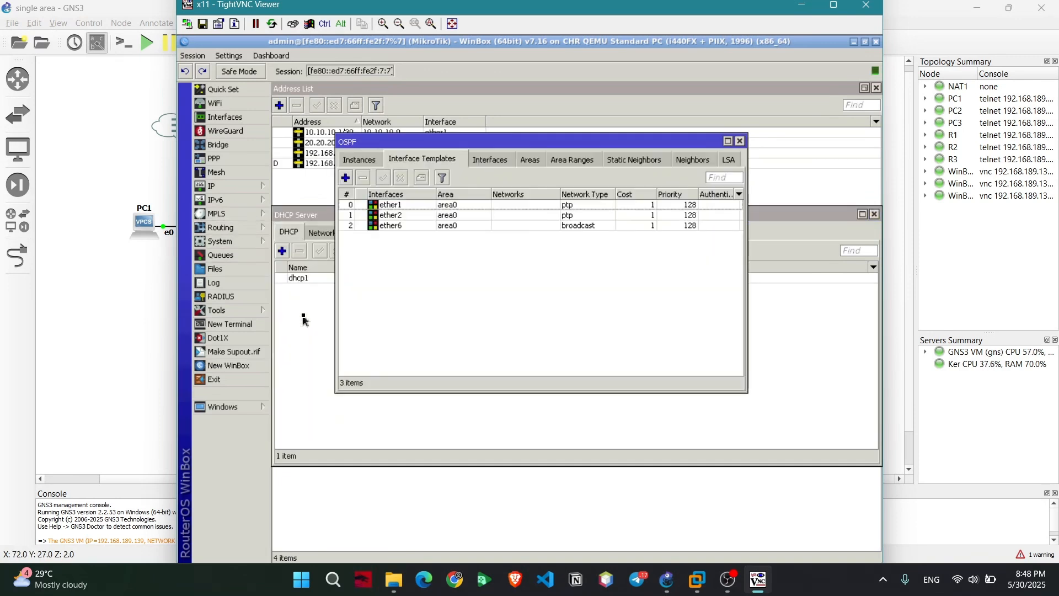
{"action": "left_click", "coordinate": [353, 161]}
{"action": "double_click", "coordinate": [371, 206]}
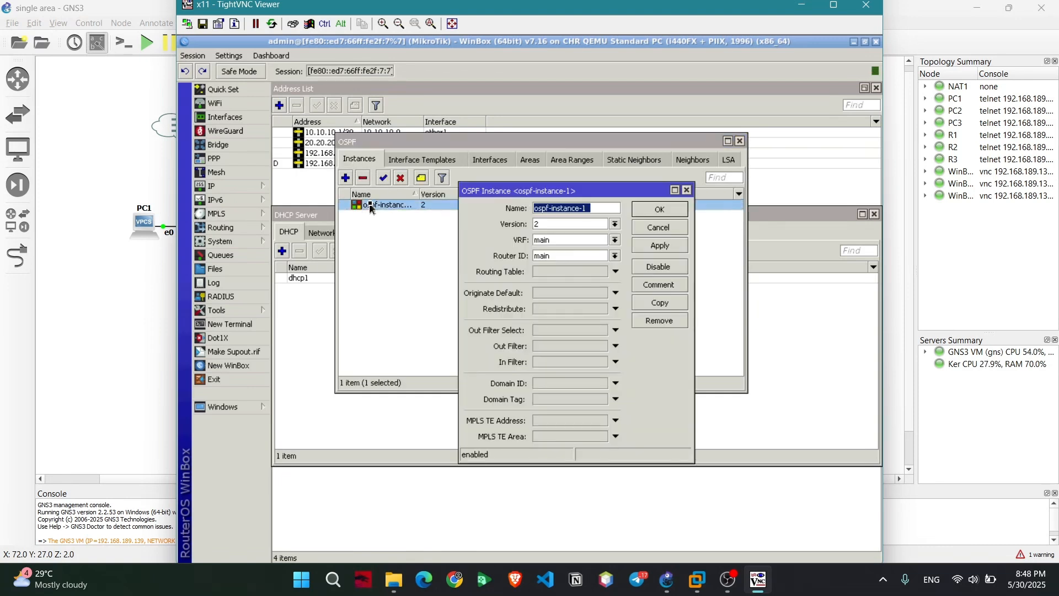
{"action": "left_click", "coordinate": [614, 293]}
{"action": "left_click", "coordinate": [670, 251]}
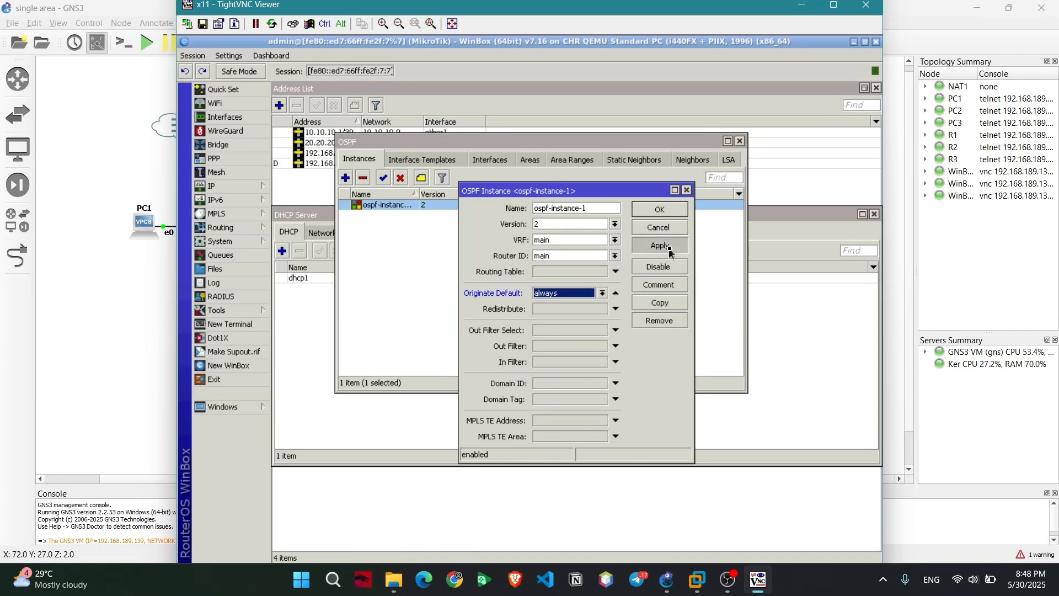
{"action": "left_click", "coordinate": [661, 210]}
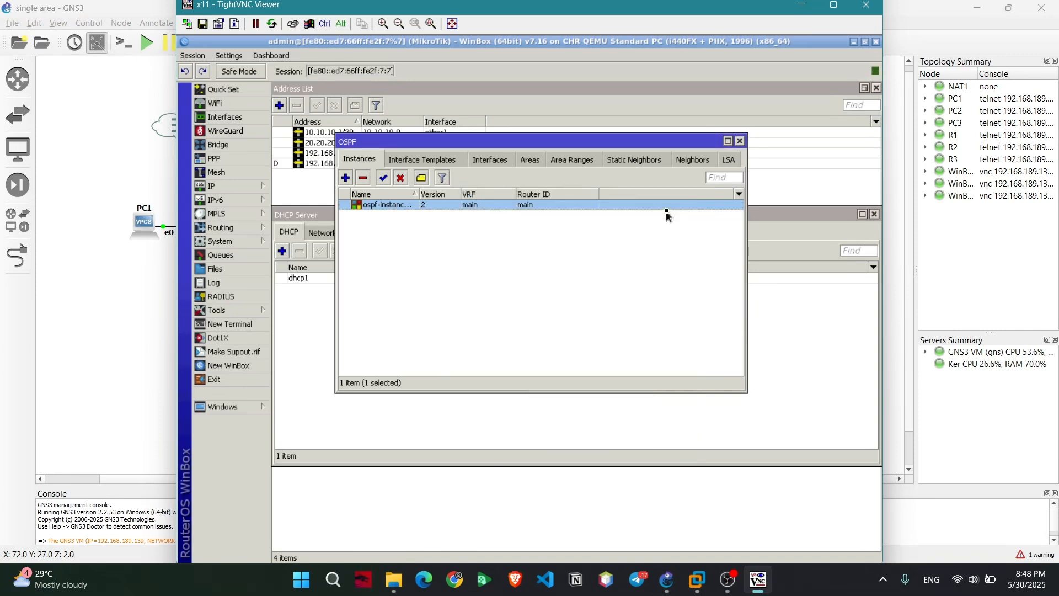
{"action": "left_click", "coordinate": [740, 141]}
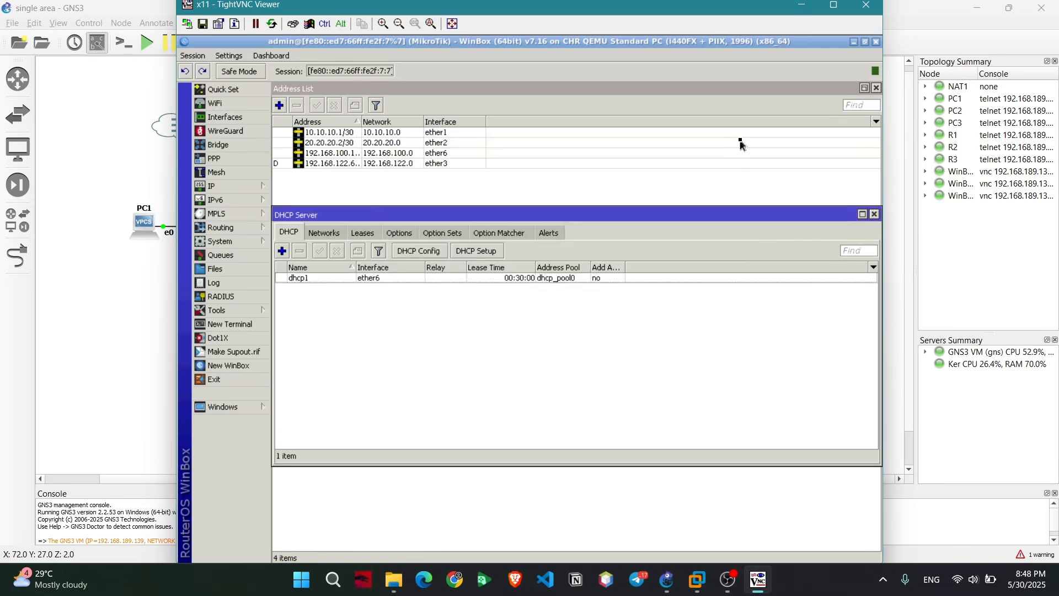
- Add a firewall NAT rule on R1 in the srcnat chain with the action masquerade
{"action": "left_click", "coordinate": [246, 191]}
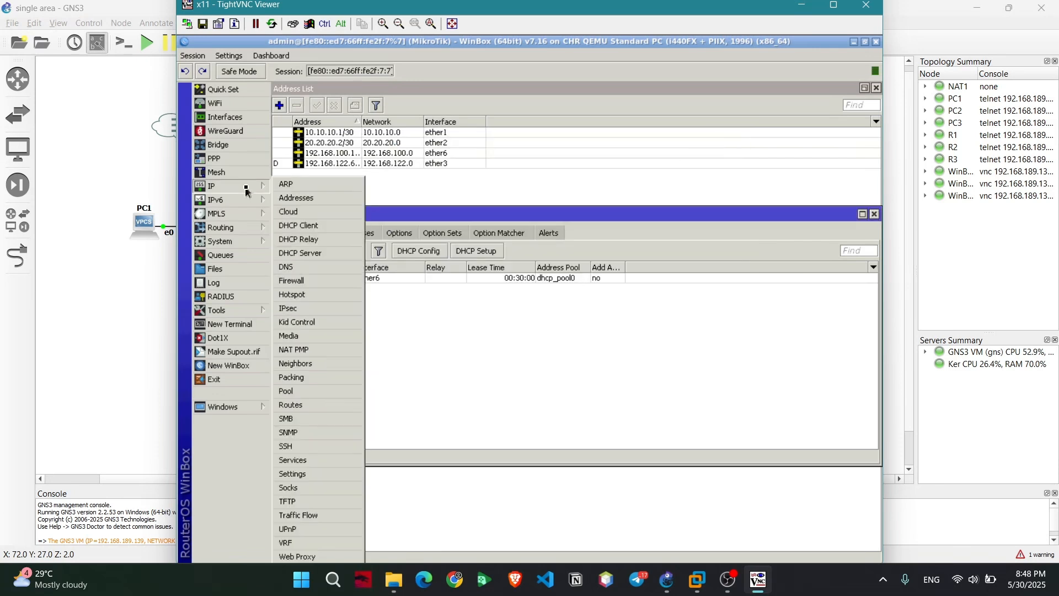
{"action": "left_click", "coordinate": [304, 281]}
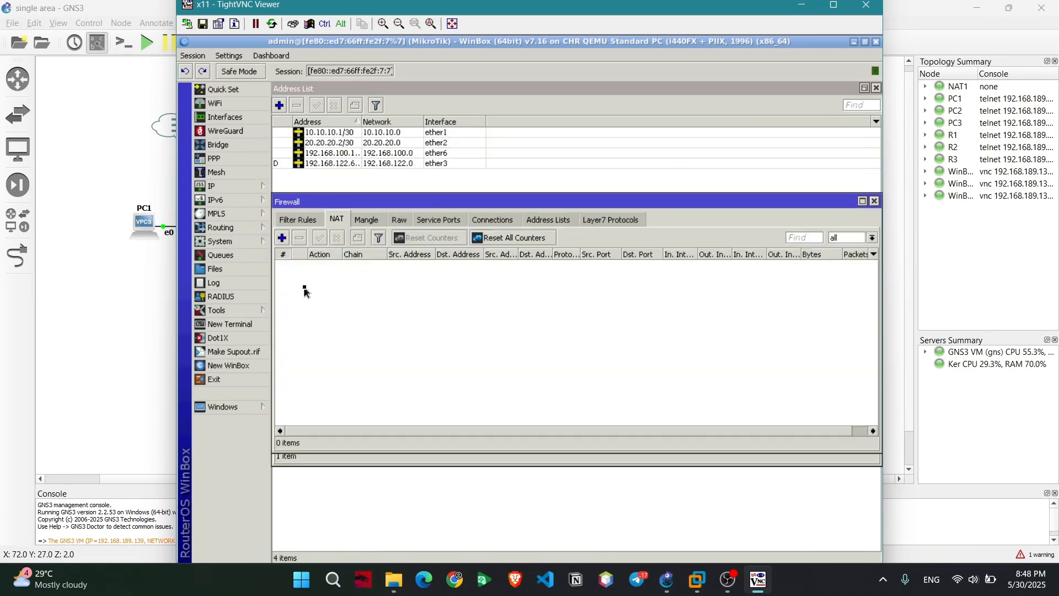
{"action": "left_click", "coordinate": [282, 238]}
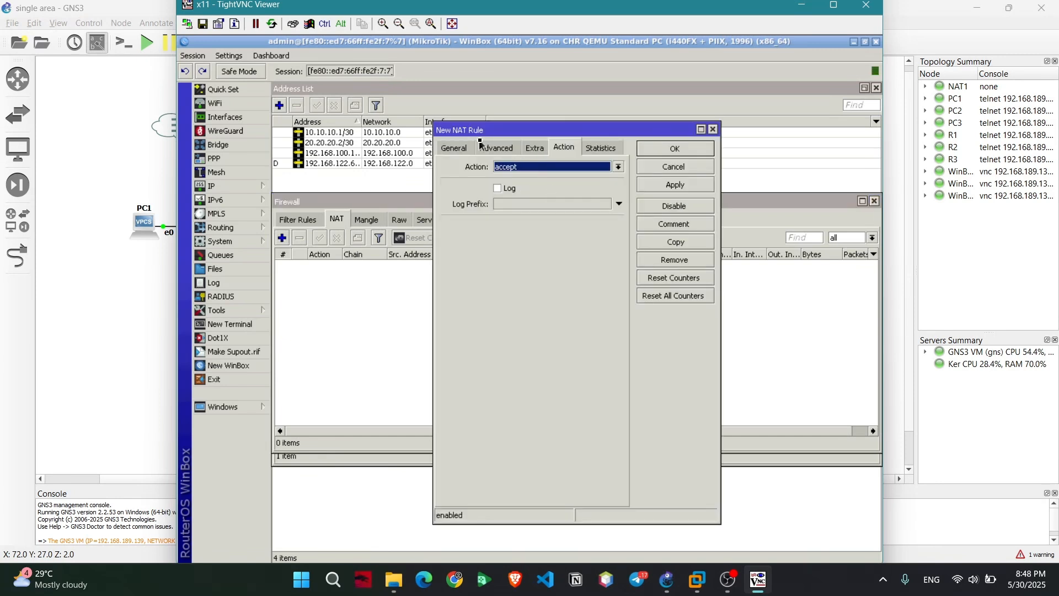
{"action": "left_click", "coordinate": [565, 166]}
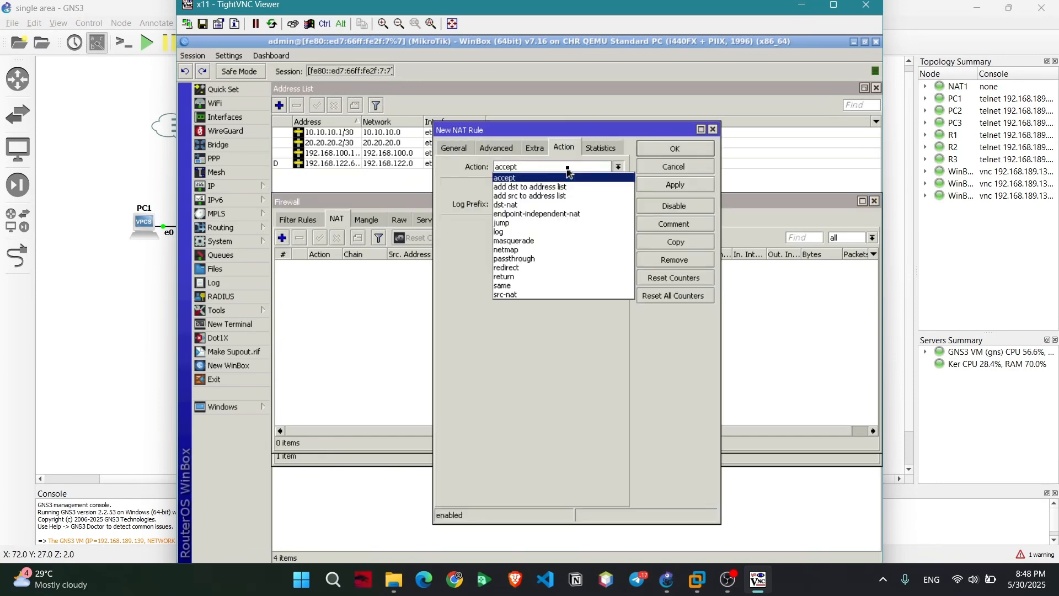
{"action": "left_click", "coordinate": [550, 241]}
{"action": "left_click", "coordinate": [671, 187]}
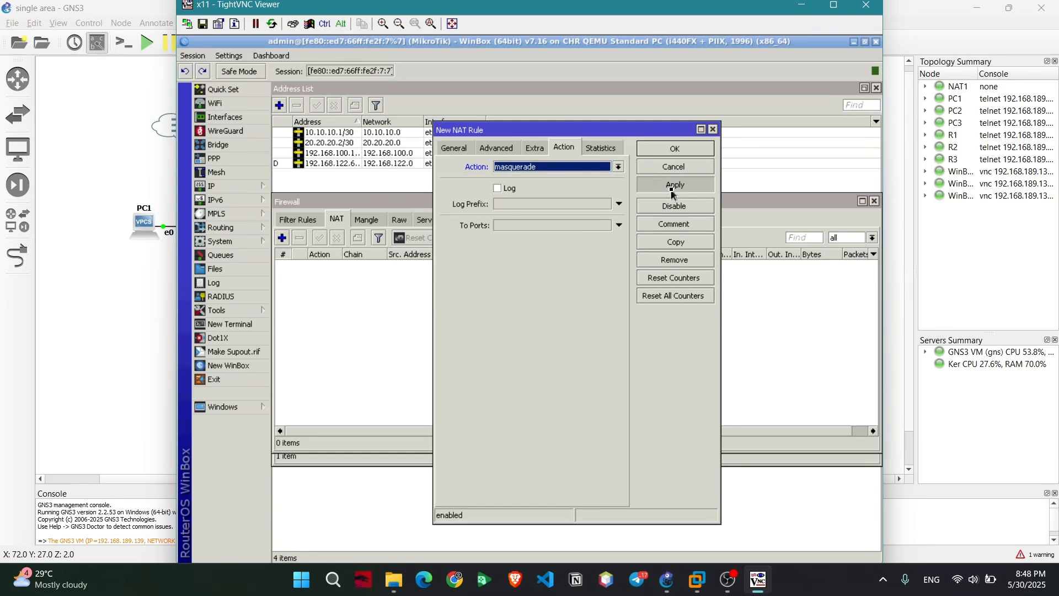
{"action": "left_click", "coordinate": [675, 149]}
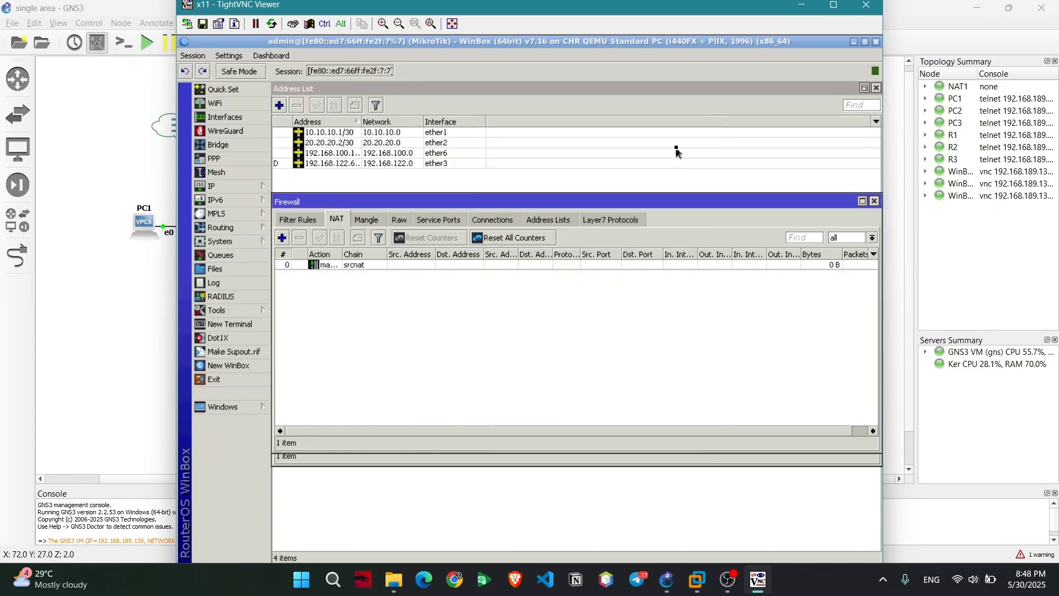
- Ping 1.1.1.1 from a new terminal on R1, declining the software license display, and close the R1 console
{"action": "left_click", "coordinate": [227, 328]}
{"action": "type", "text": "n"}
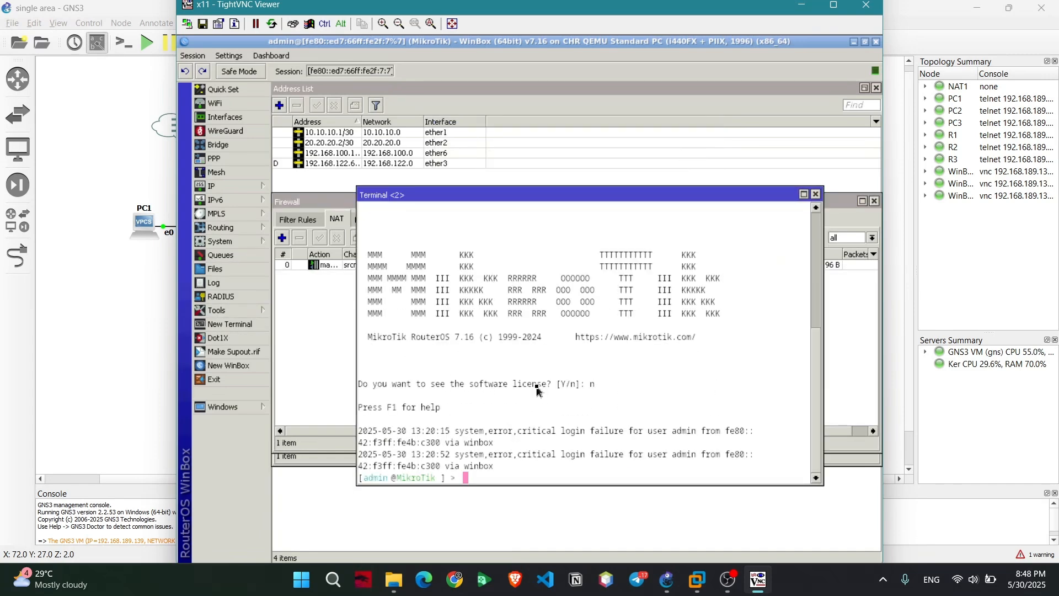
{"action": "key", "text": "Return"}
{"action": "key", "text": "Return"}
{"action": "type", "text": "ping "}
{"action": "type", "text": "1"}
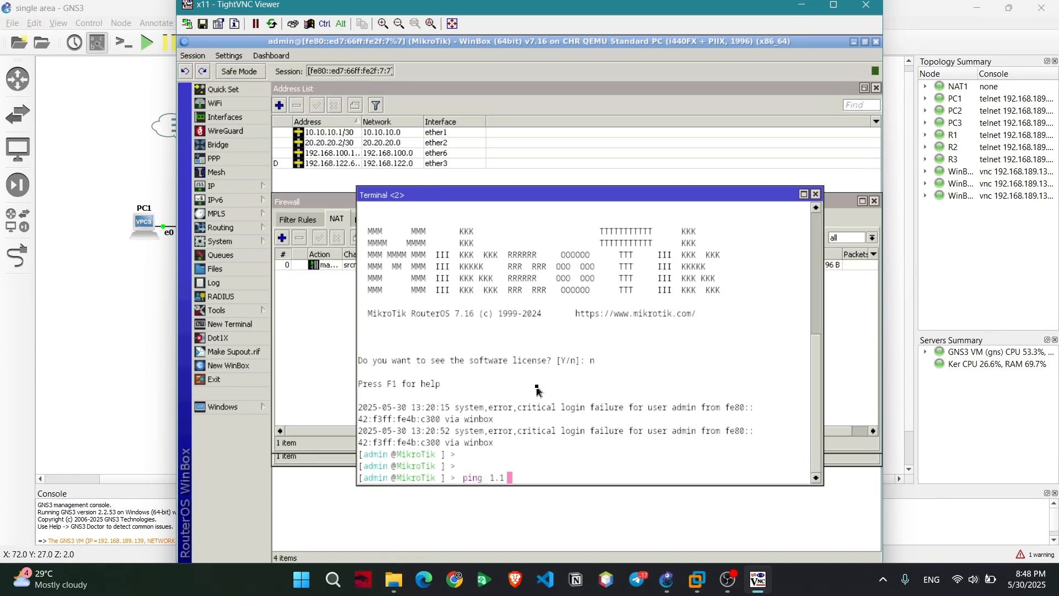
{"action": "type", "text": "...1.1"}
{"action": "key", "text": "Return"}
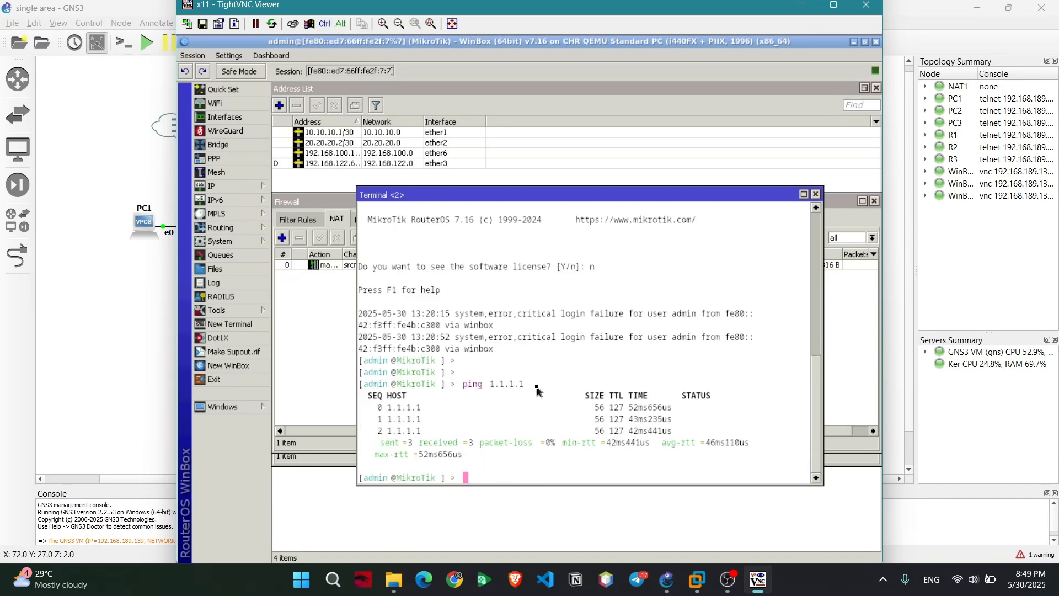
{"action": "left_click", "coordinate": [866, 6]}
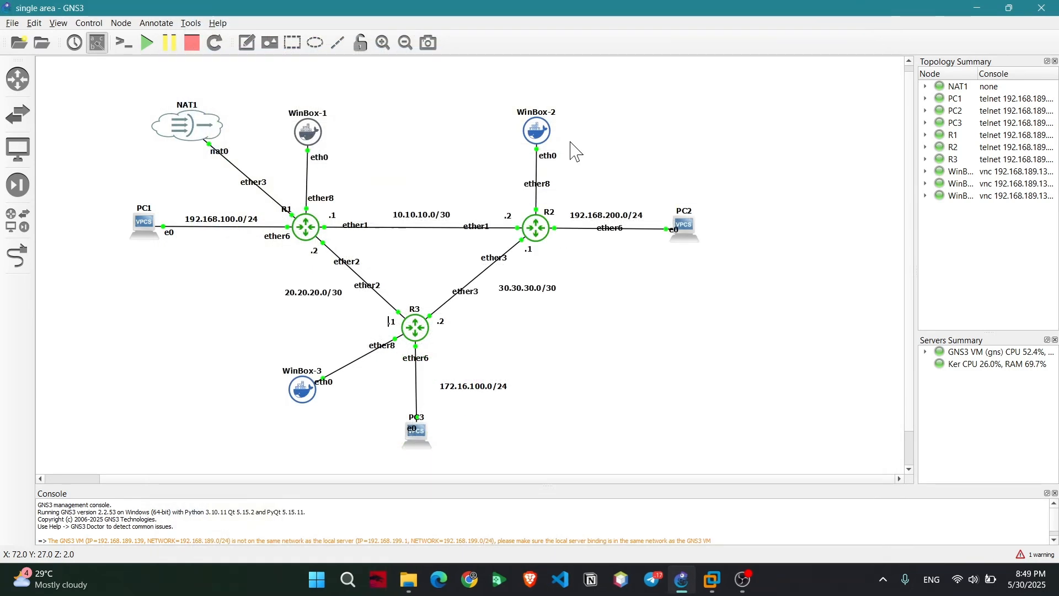
- Add a firewall NAT rule on R2 in the srcnat chain with the action masquerade, and close its console
{"action": "double_click", "coordinate": [550, 134]}
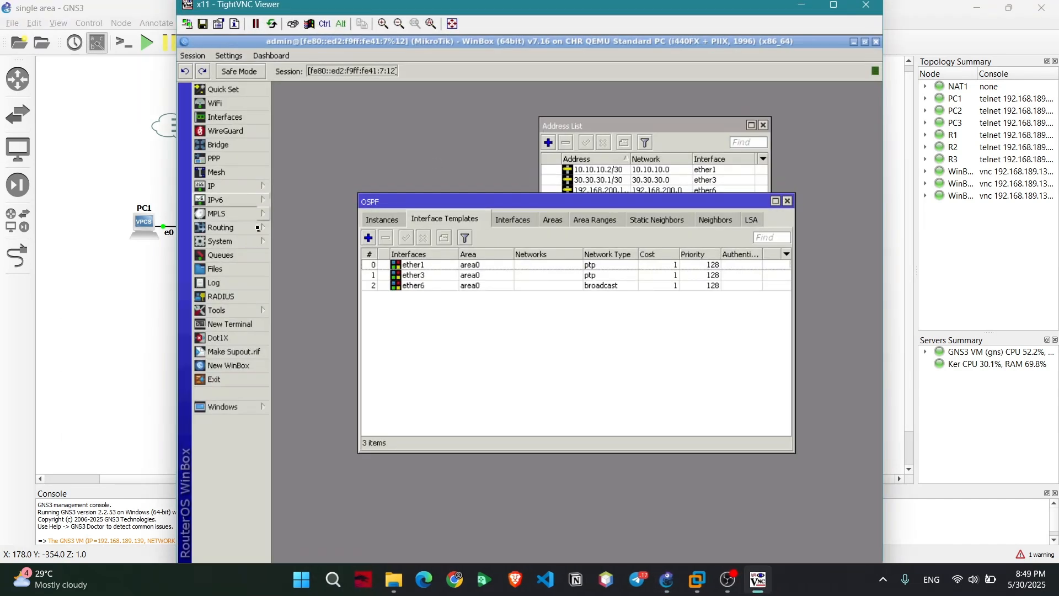
{"action": "left_click", "coordinate": [236, 228]}
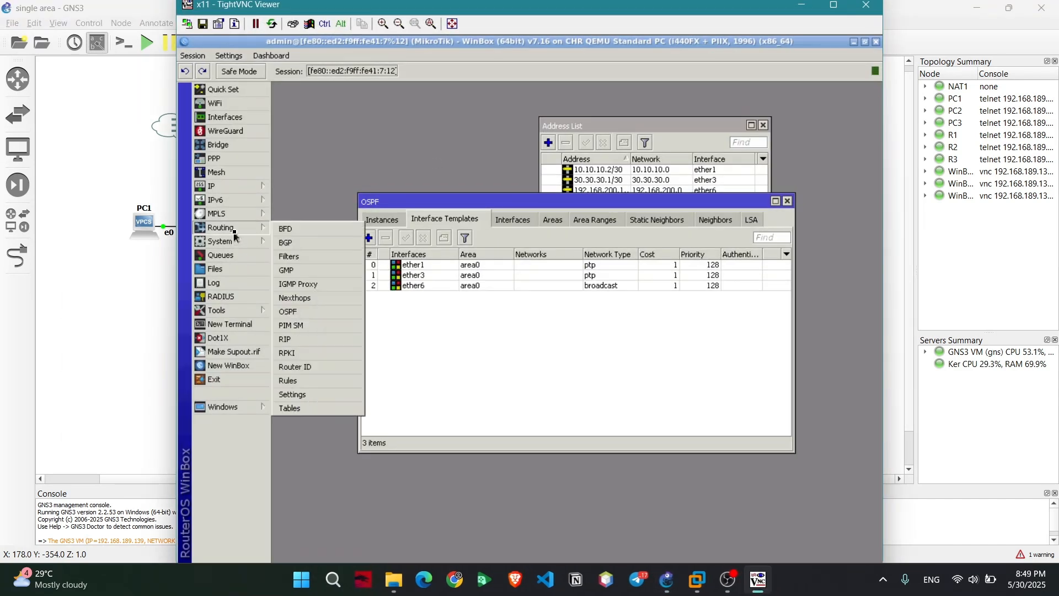
{"action": "left_click", "coordinate": [231, 186]}
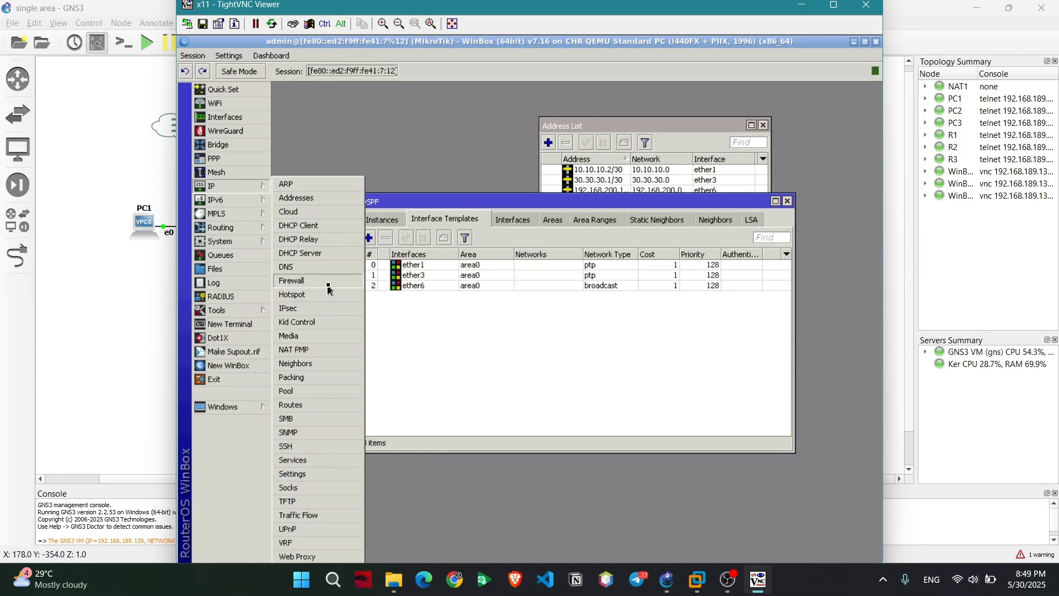
{"action": "left_click", "coordinate": [300, 281]}
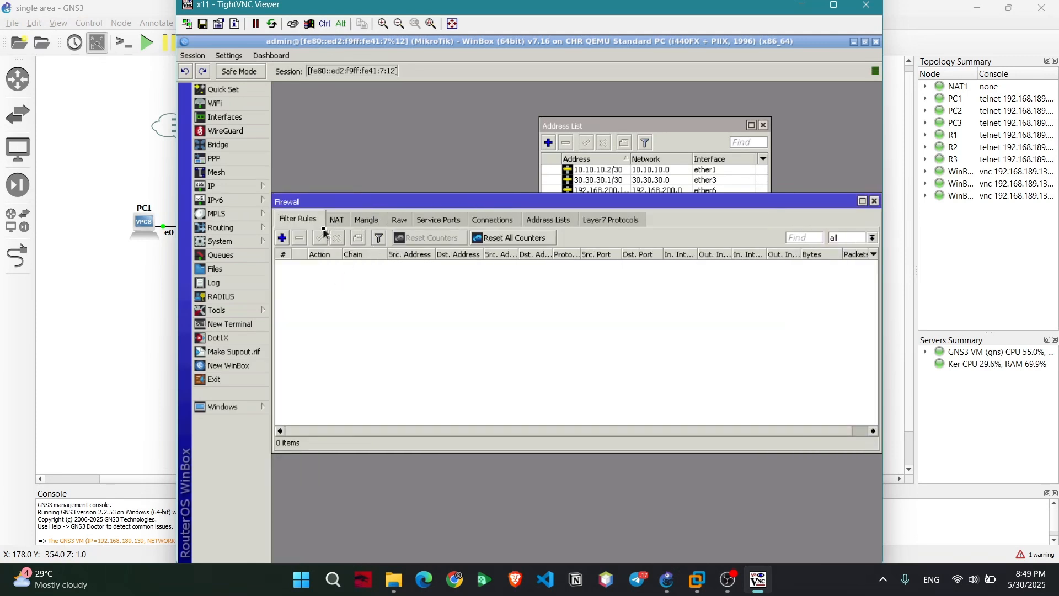
{"action": "left_click", "coordinate": [341, 223]}
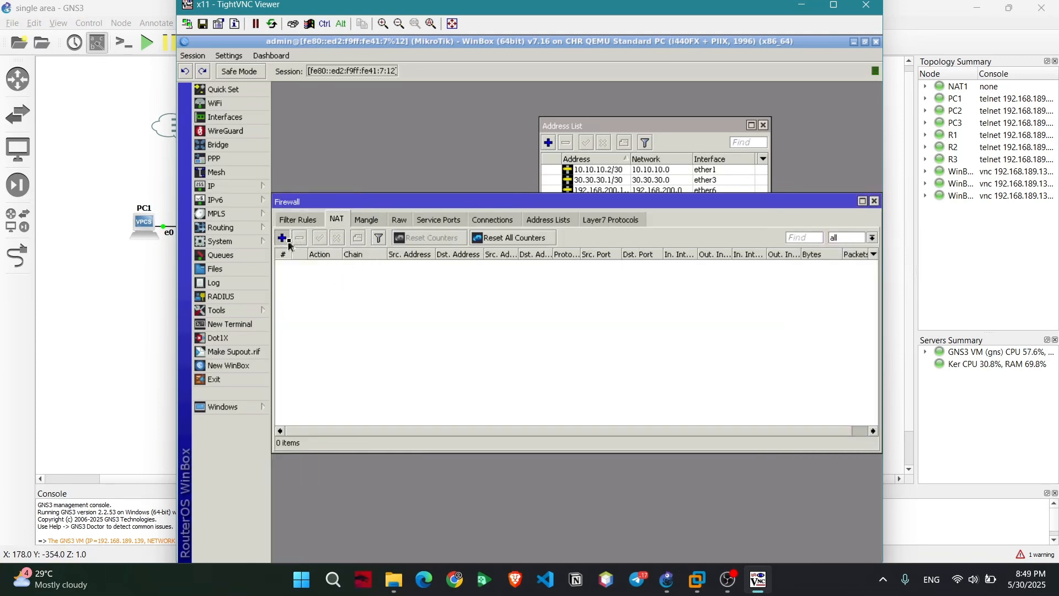
{"action": "left_click", "coordinate": [284, 239]}
{"action": "left_click", "coordinate": [564, 148]}
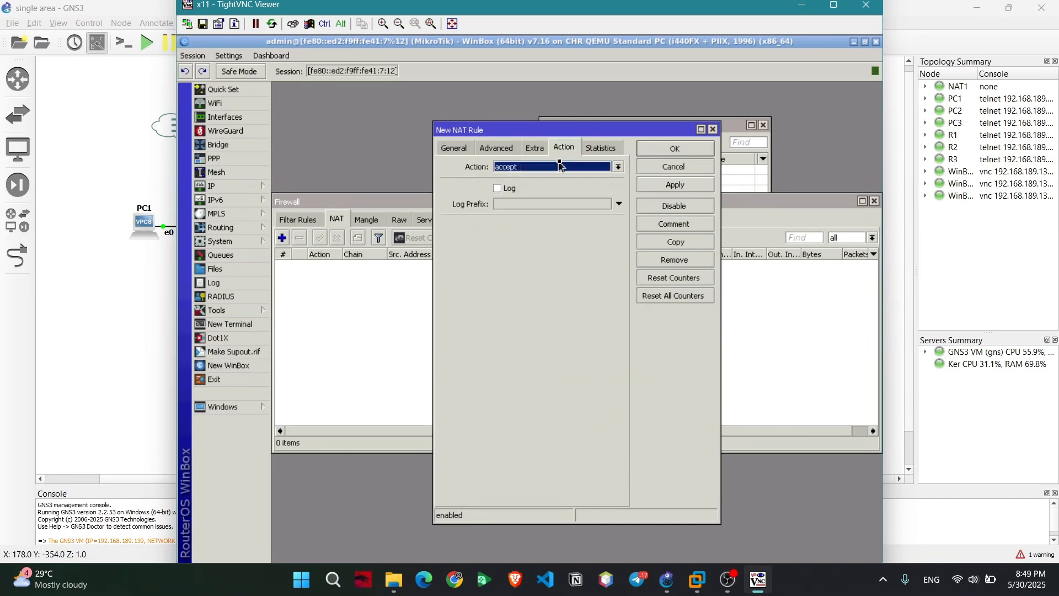
{"action": "left_click", "coordinate": [560, 167]}
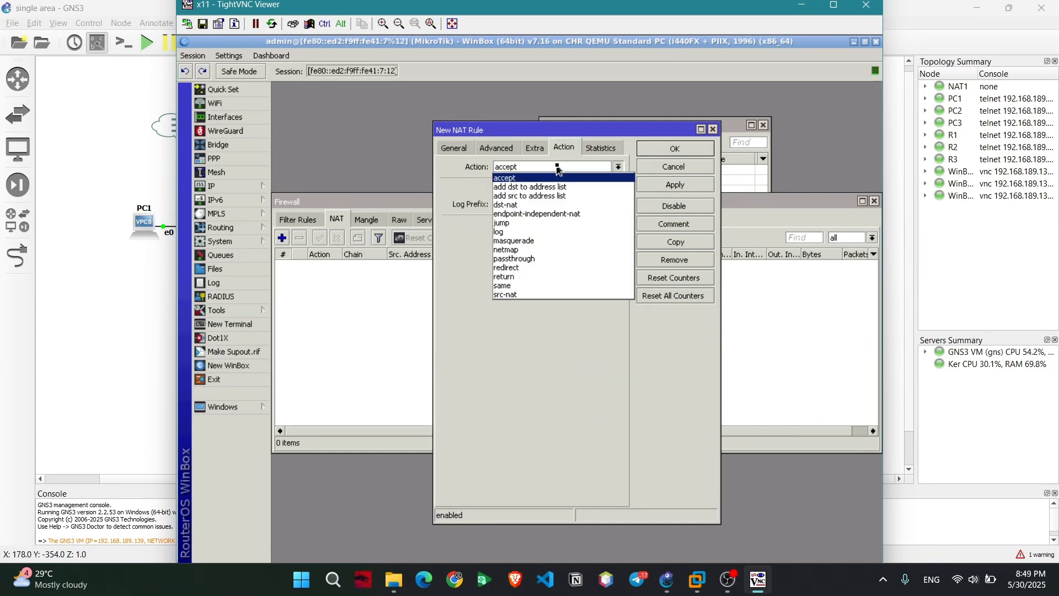
{"action": "left_click", "coordinate": [534, 241]}
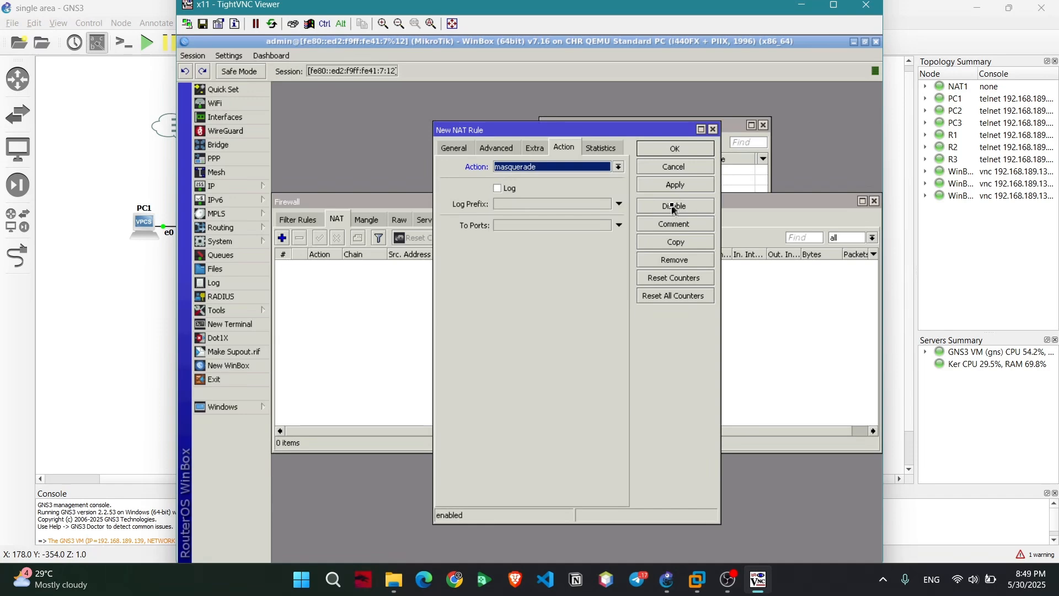
{"action": "left_click", "coordinate": [677, 185]}
{"action": "left_click", "coordinate": [685, 154]}
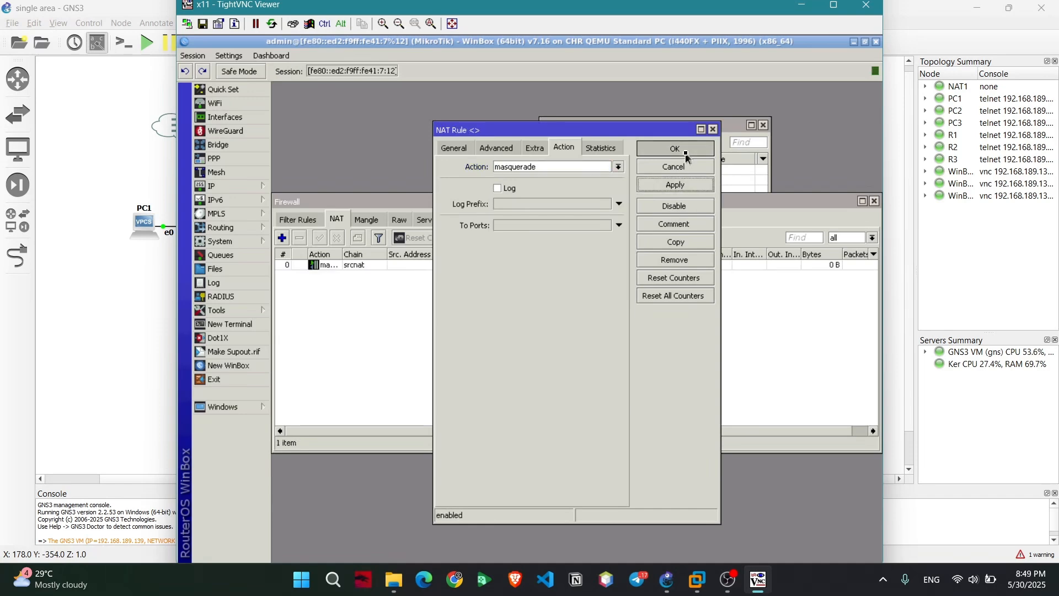
{"action": "left_click", "coordinate": [866, 5]}
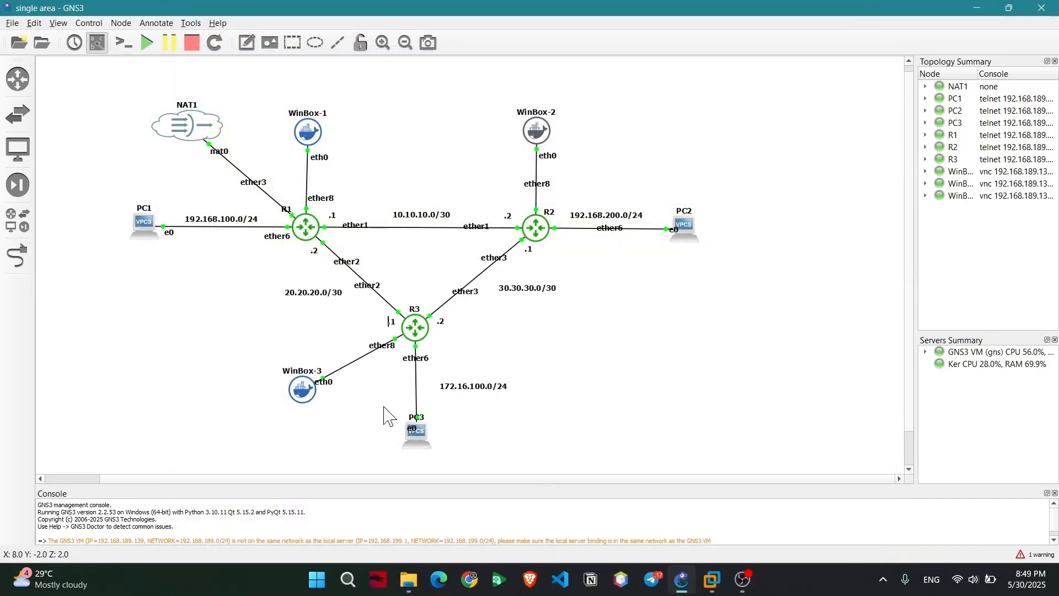
- Add a firewall NAT rule on R3 in the srcnat chain with the action masquerade
{"action": "double_click", "coordinate": [304, 390]}
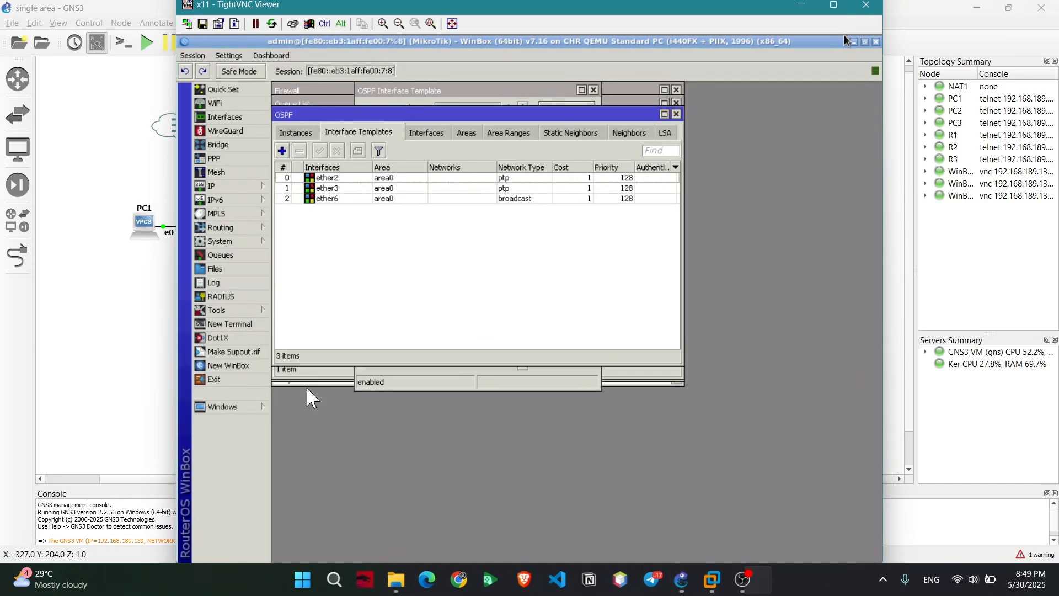
{"action": "left_click", "coordinate": [212, 186]}
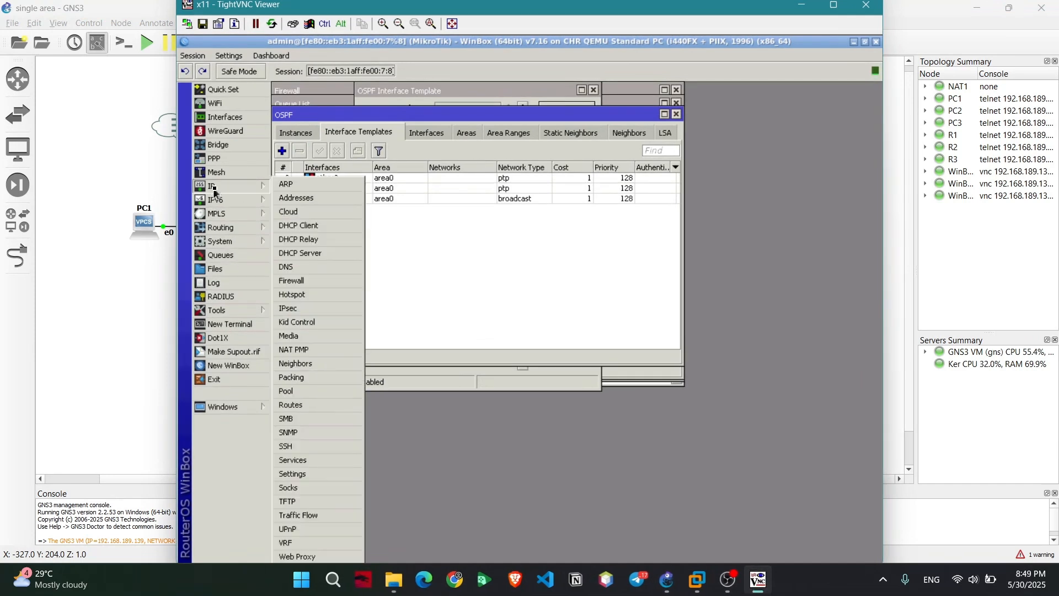
{"action": "left_click", "coordinate": [303, 283]}
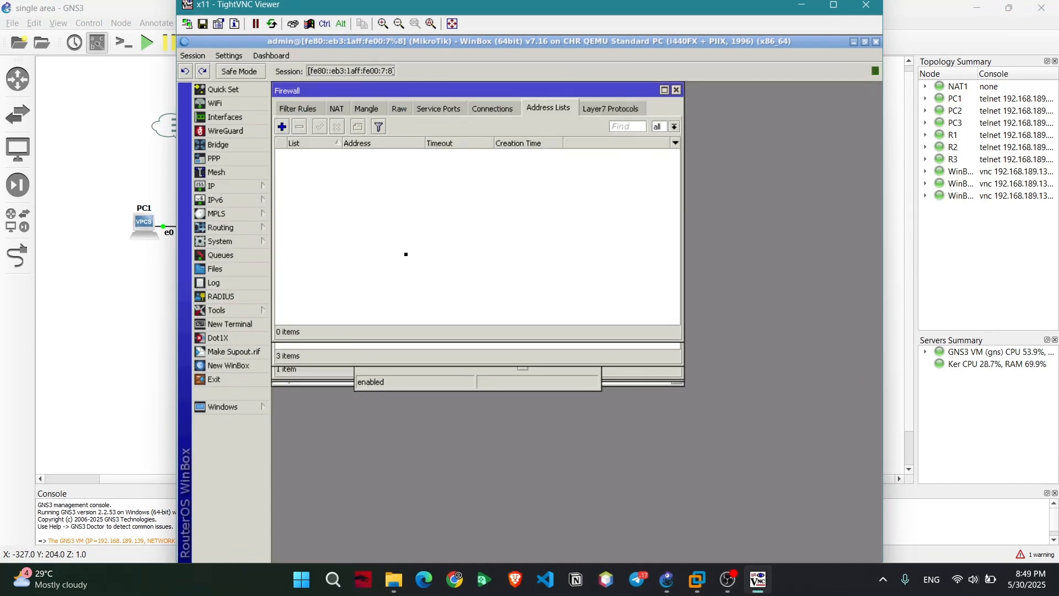
{"action": "left_click", "coordinate": [338, 109]}
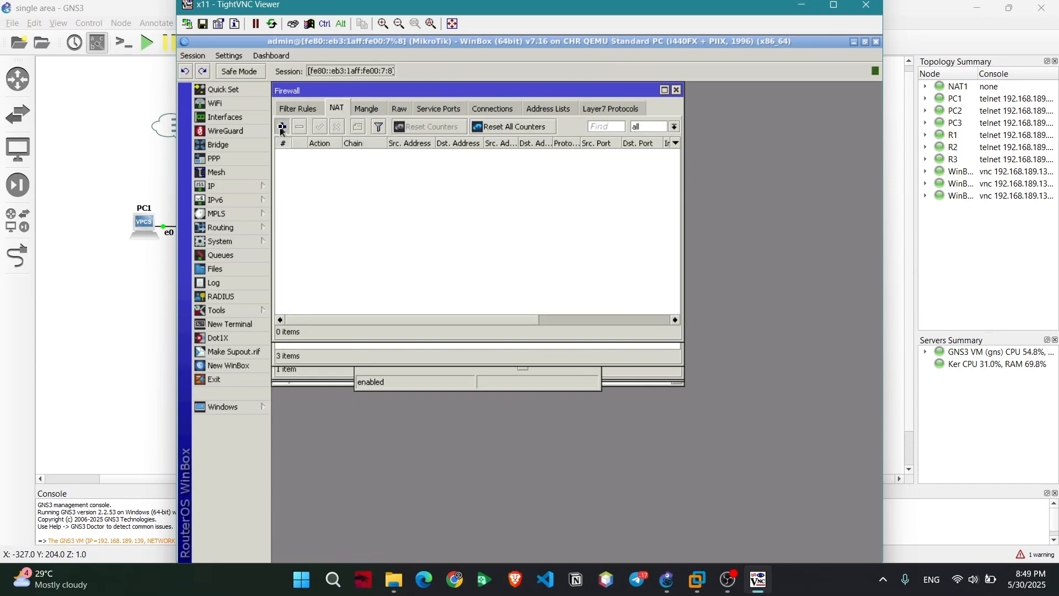
{"action": "left_click", "coordinate": [444, 129]}
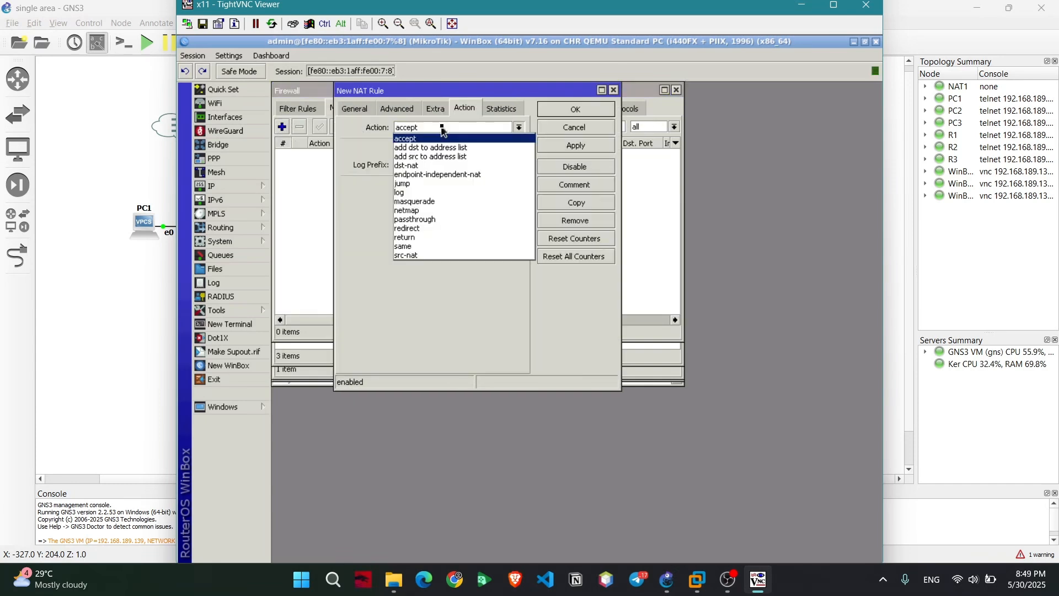
{"action": "left_click", "coordinate": [433, 202]}
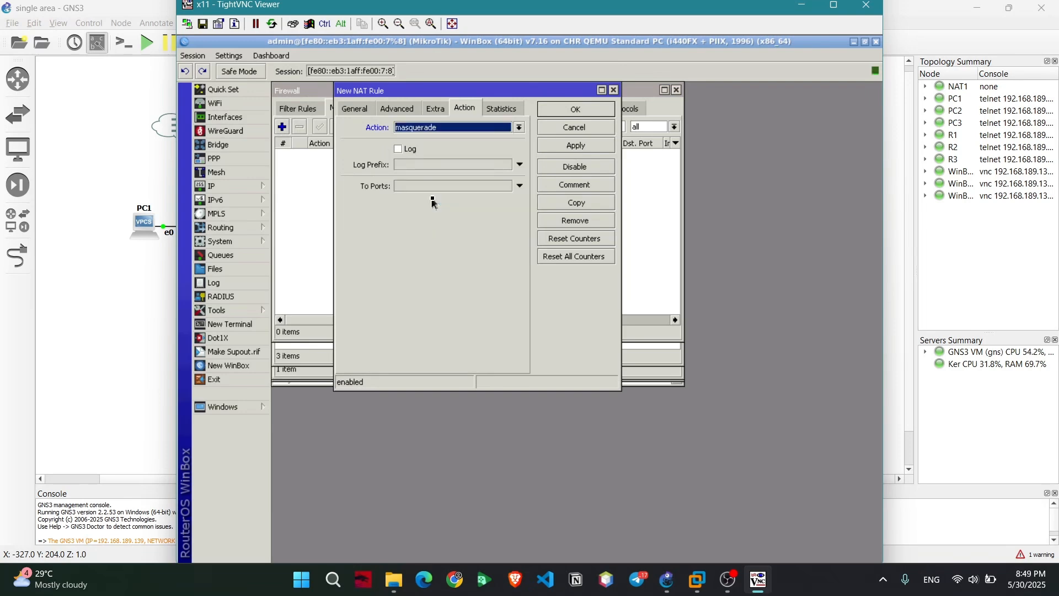
{"action": "left_click", "coordinate": [579, 146]}
{"action": "left_click", "coordinate": [576, 110]}
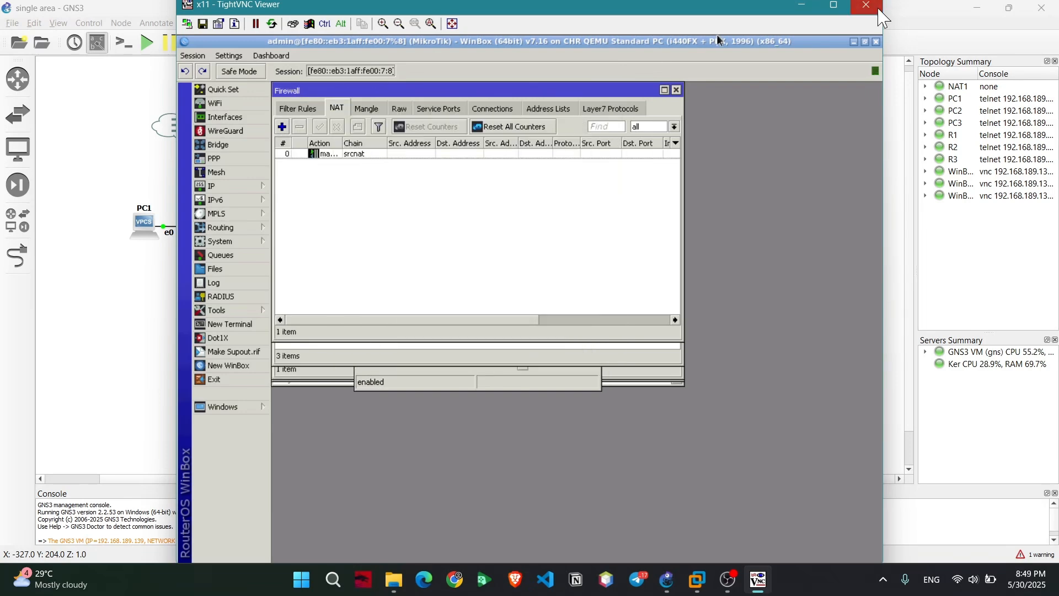
- Close the R3 console and open the consoles of PC1, PC2 and PC3
{"action": "left_click", "coordinate": [880, 10]}
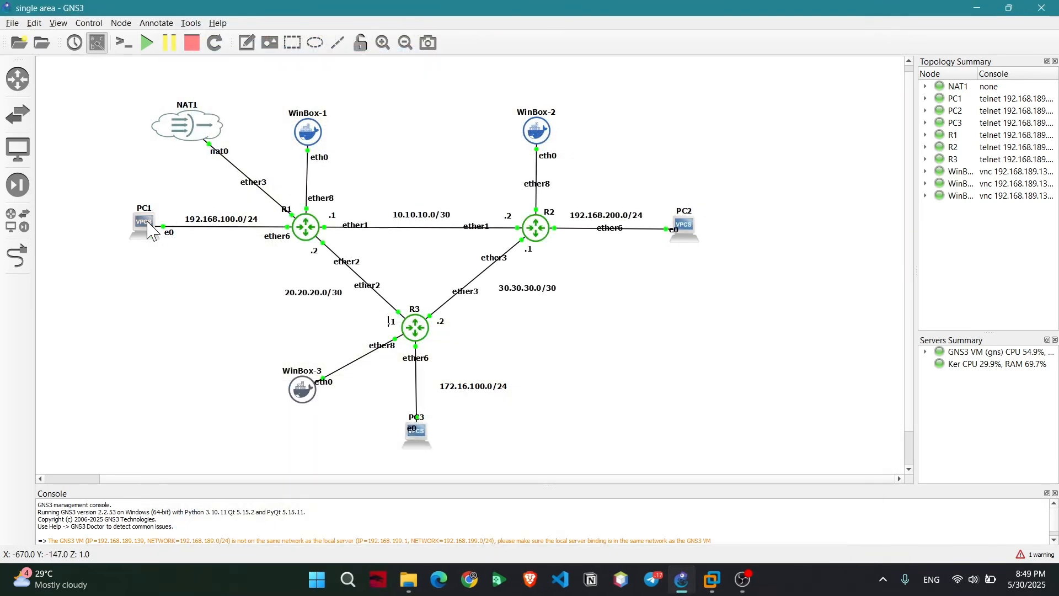
{"action": "double_click", "coordinate": [148, 226]}
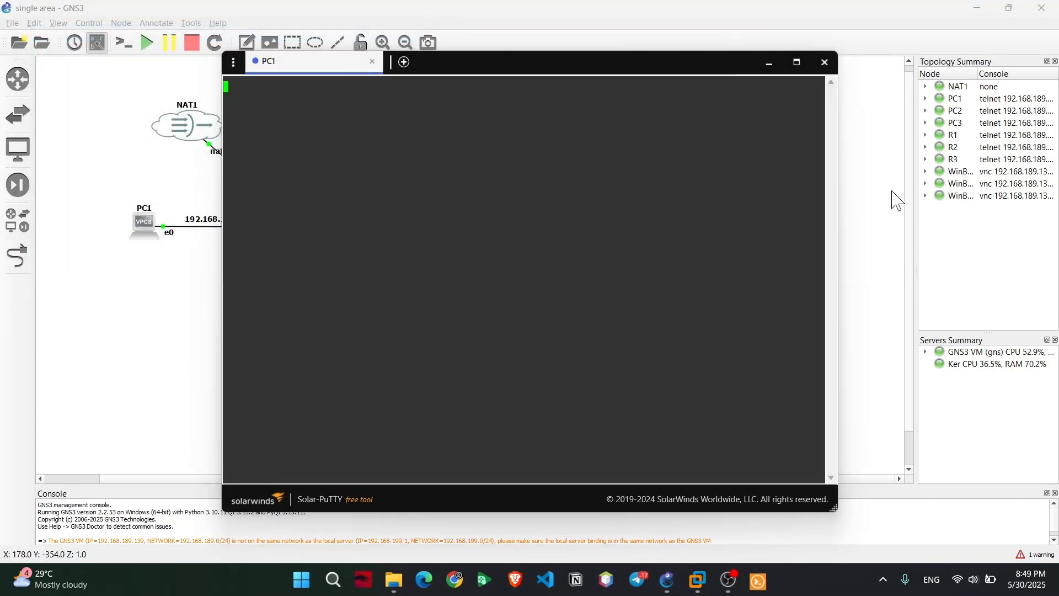
{"action": "left_click", "coordinate": [897, 201]}
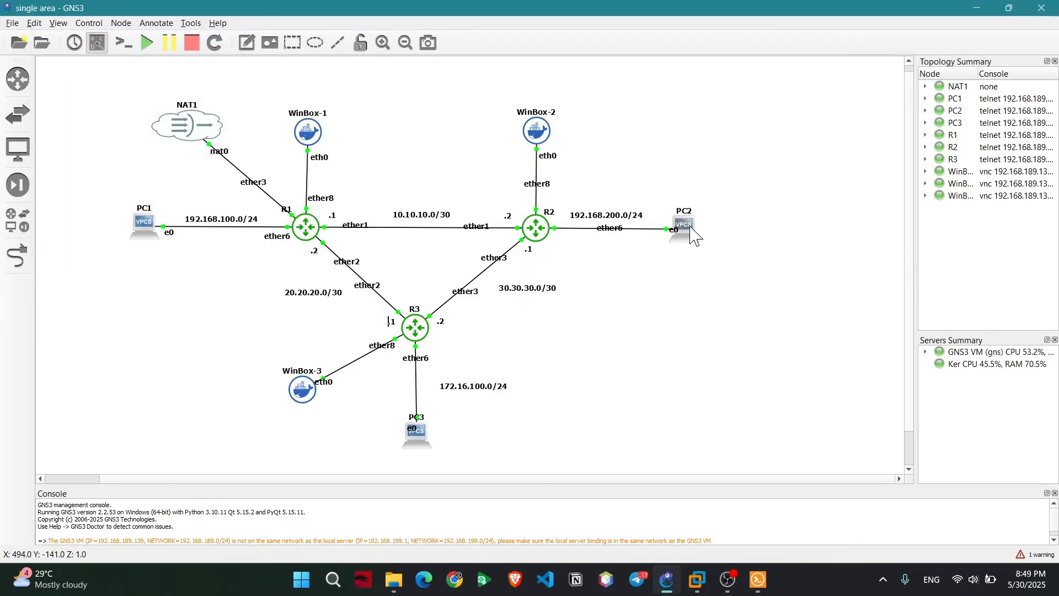
{"action": "double_click", "coordinate": [422, 444]}
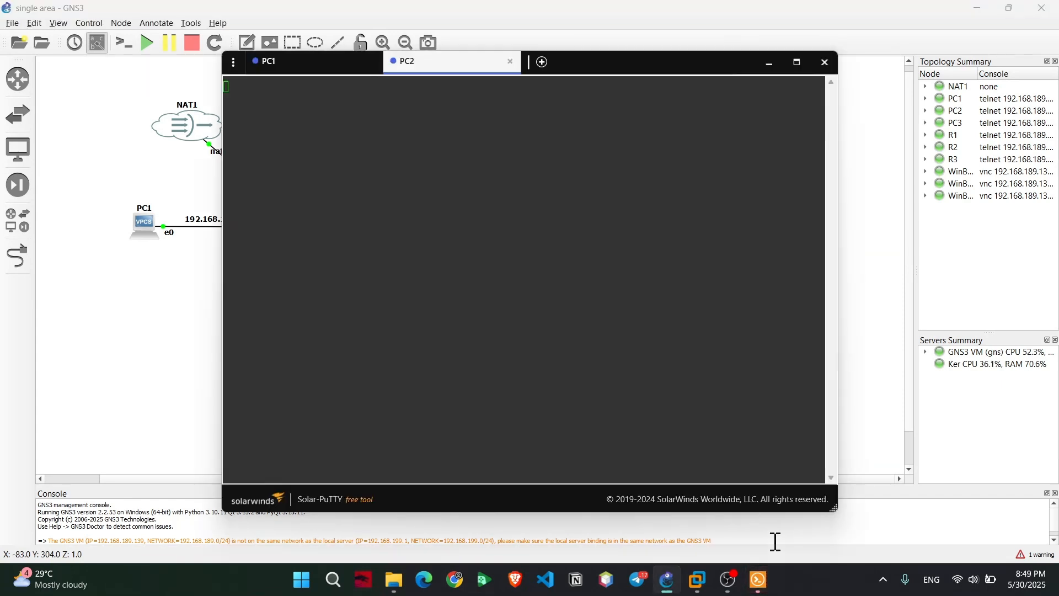
{"action": "left_click", "coordinate": [773, 591]}
{"action": "left_click", "coordinate": [760, 581]}
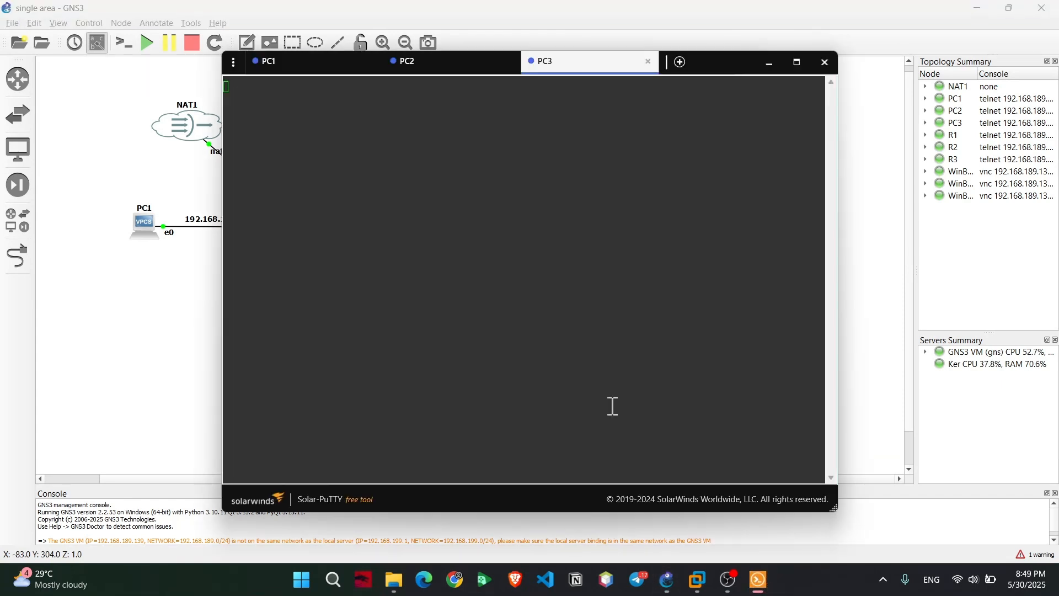
- Request an IP address from DHCP on PC1 with dhcp -r
{"action": "left_click", "coordinate": [293, 73]}
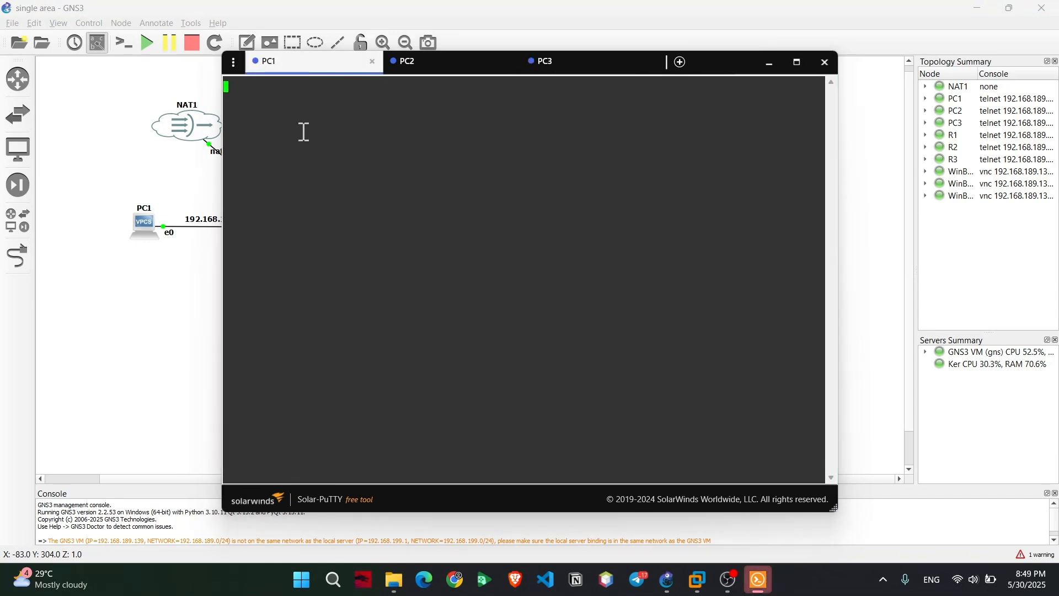
{"action": "key", "text": "Return"}
{"action": "key", "text": "Return"}
{"action": "key", "text": "Return"}
{"action": "type", "text": "dhcp -r"}
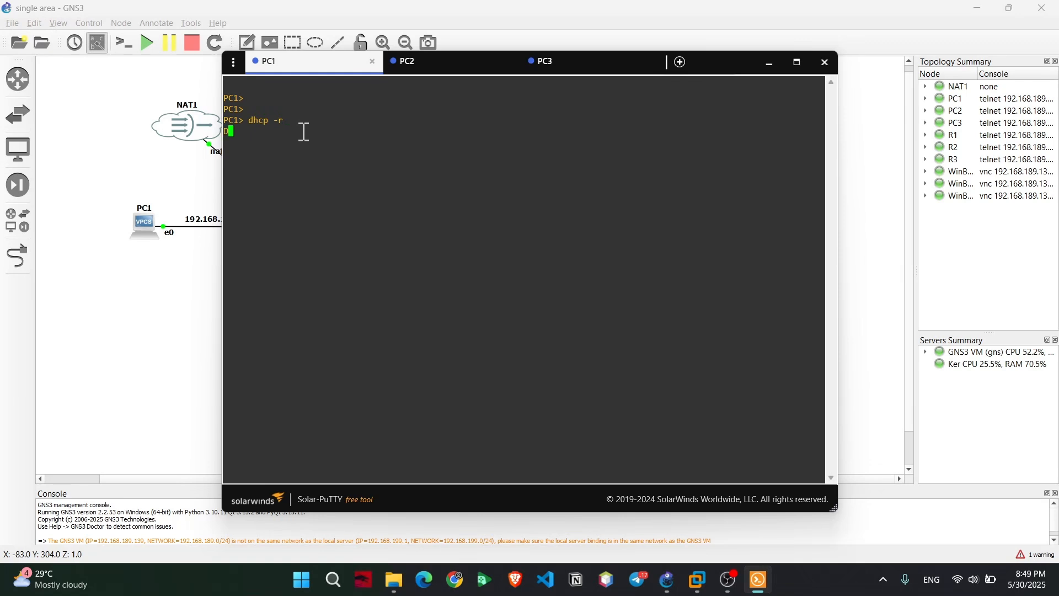
- Request IP addresses from DHCP on PC2 and PC3 with dhcp -r
{"action": "left_click", "coordinate": [435, 70]}
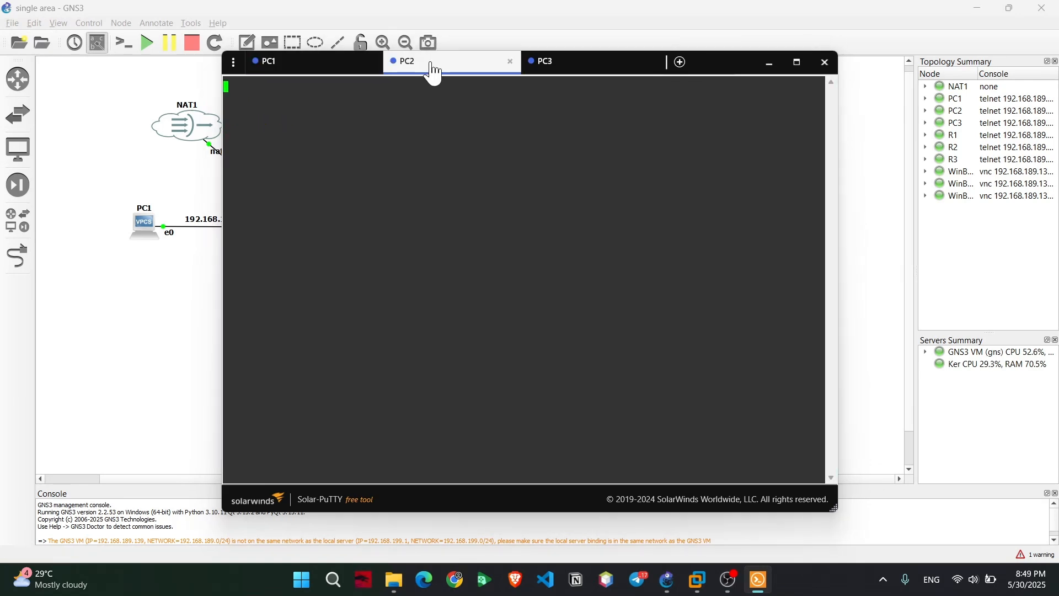
{"action": "type", "text": "ch"}
{"action": "type", "text": "hc"}
{"action": "left_click", "coordinate": [542, 71]}
{"action": "key", "text": "Return"}
{"action": "type", "text": "dhcp"}
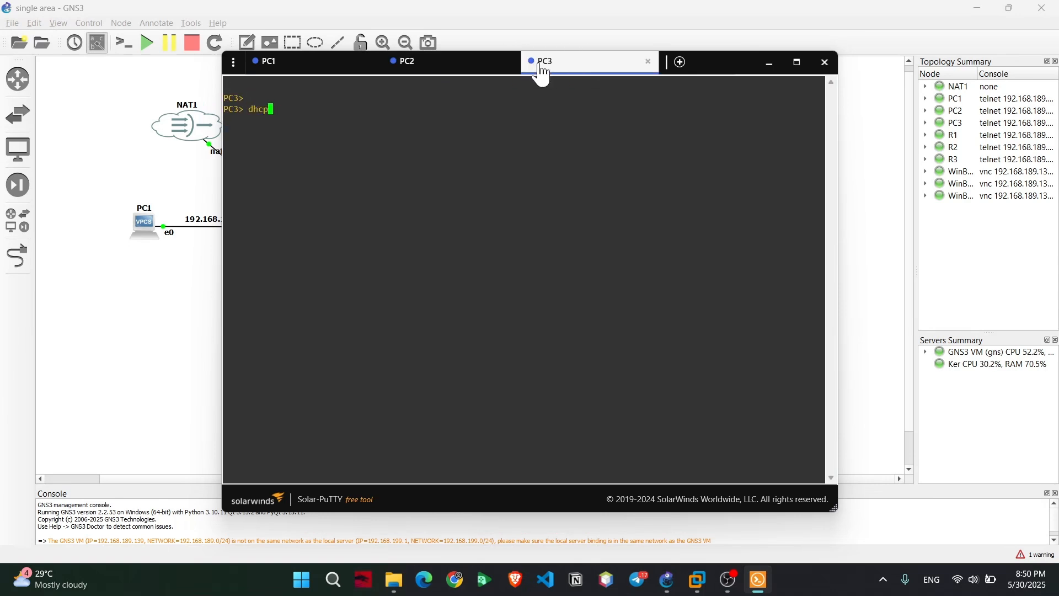
{"action": "type", "text": " -r"}
{"action": "key", "text": "Return"}
- Check the DHCP leases on PC2 and PC1, and ping 192.168.200.254 from PC1, interrupting it after a few requests
{"action": "left_click", "coordinate": [427, 77]}
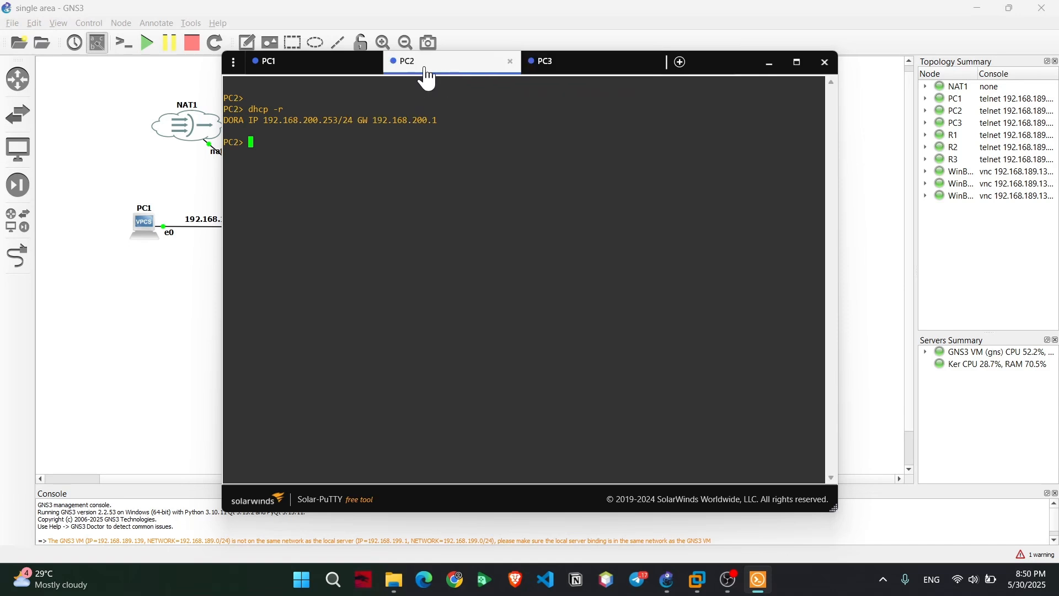
{"action": "left_click", "coordinate": [310, 62]}
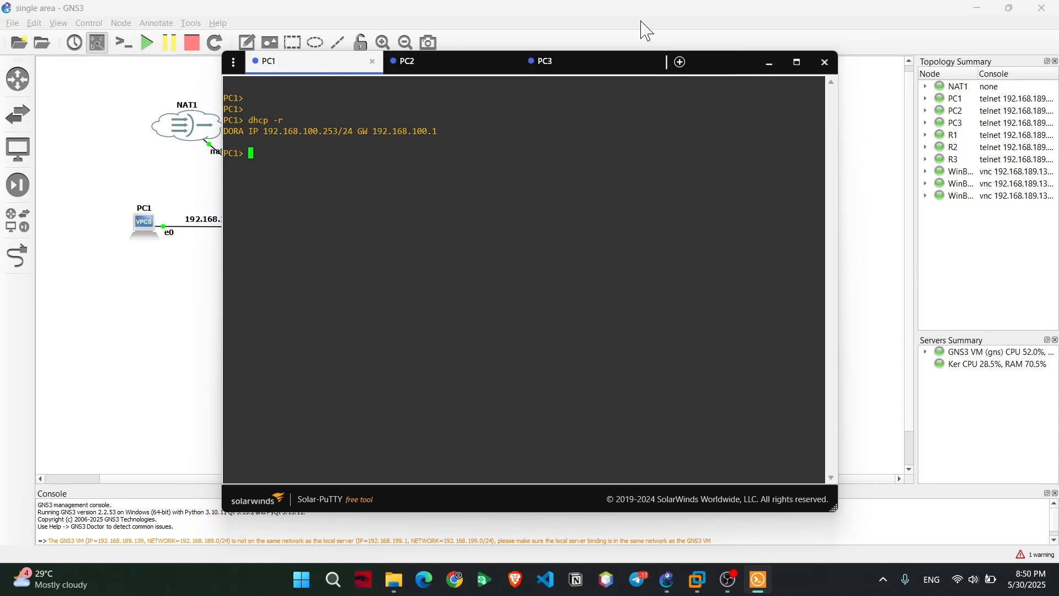
{"action": "left_click_drag", "start_coordinate": [724, 58], "coordinate": [944, 284]}
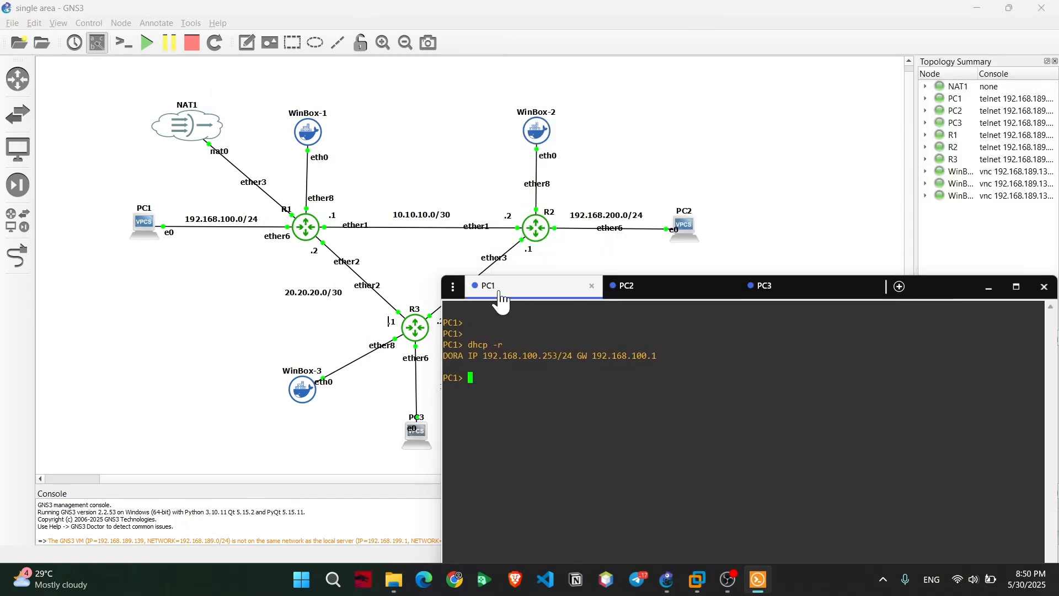
{"action": "left_click_drag", "start_coordinate": [501, 301], "coordinate": [624, 297]}
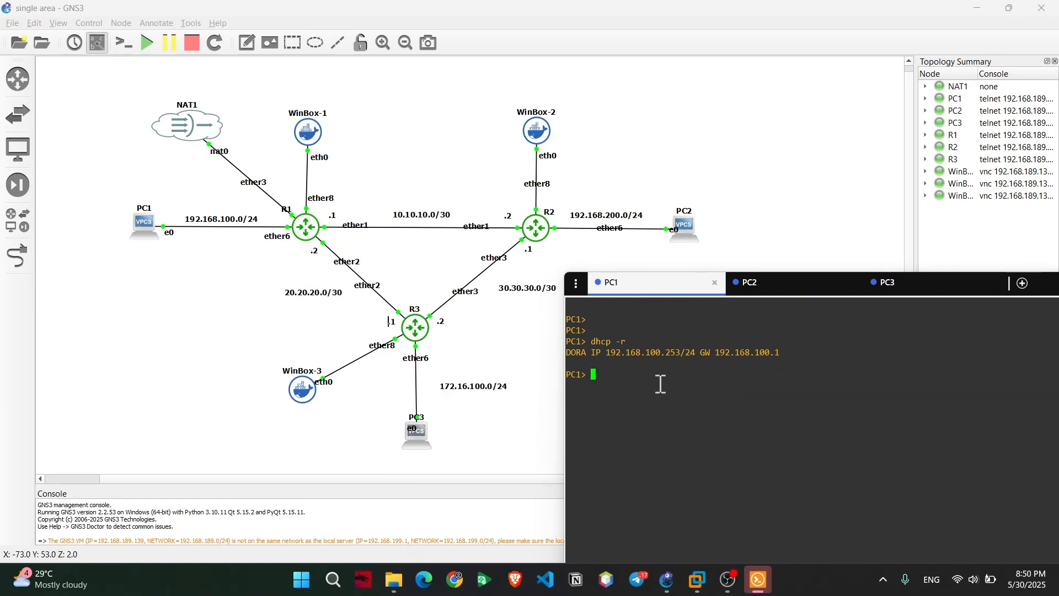
{"action": "type", "text": "ng 192.168.200.254"}
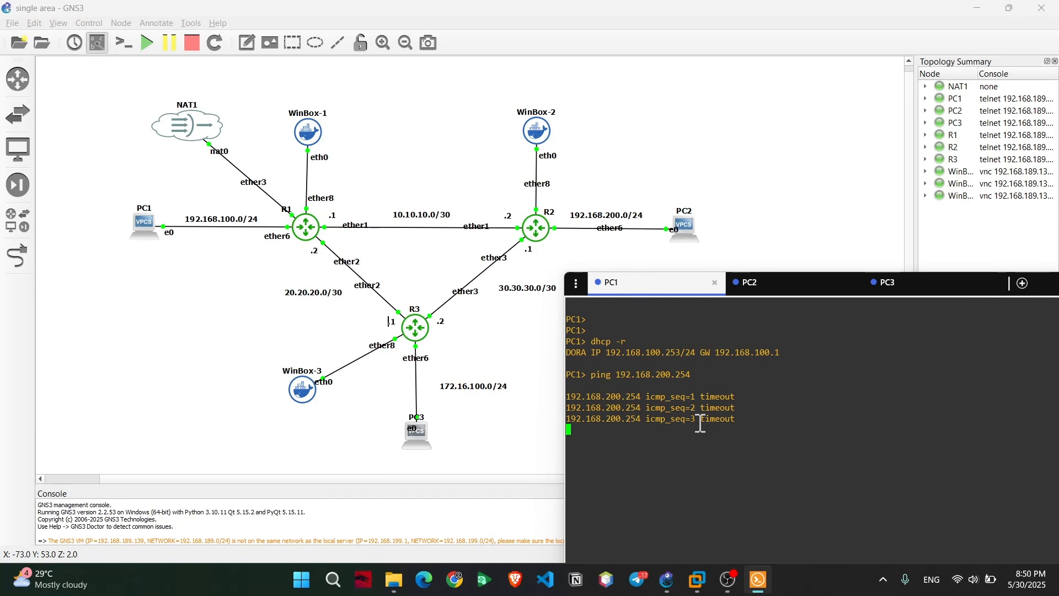
{"action": "key", "text": "ctrl+c"}
- Print R1's routing table with ip/route/ print in its open terminal and close the R1 console
{"action": "left_click_drag", "start_coordinate": [1042, 294], "coordinate": [808, 351]}
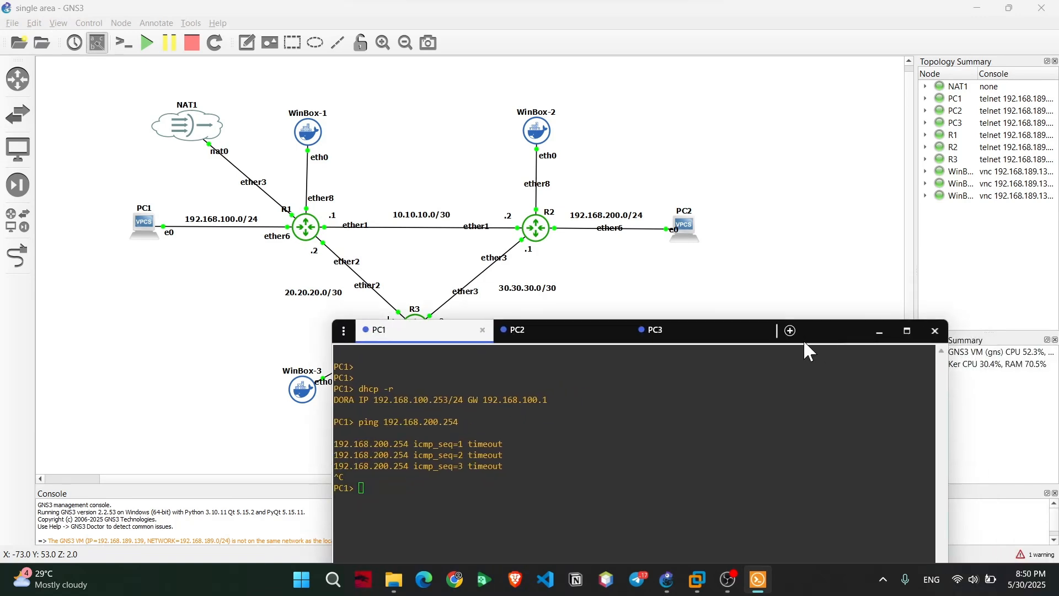
{"action": "double_click", "coordinate": [303, 131]}
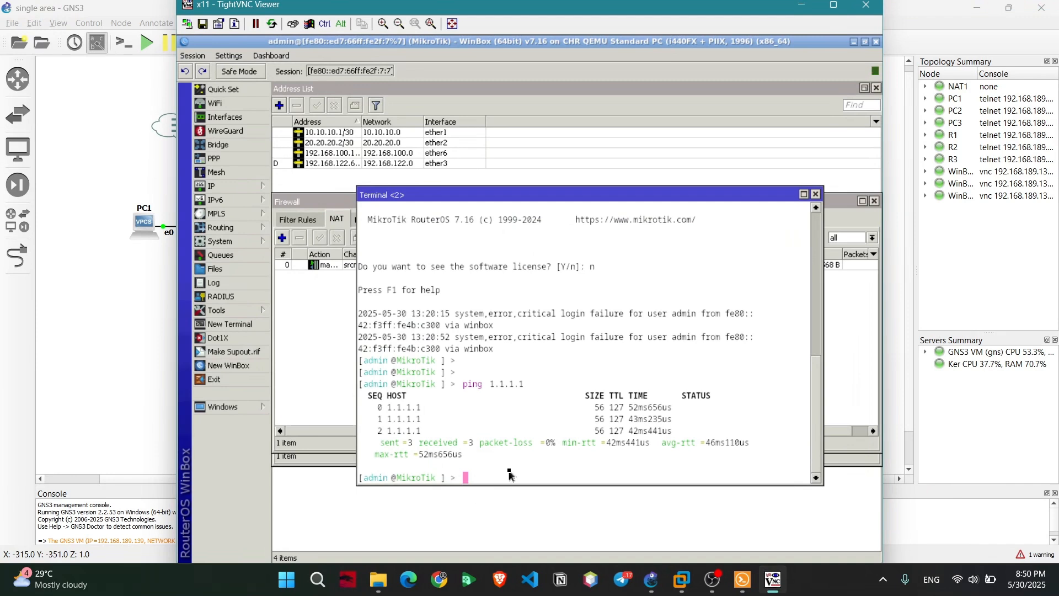
{"action": "type", "text": "ip/route/ print"}
{"action": "key", "text": "Return"}
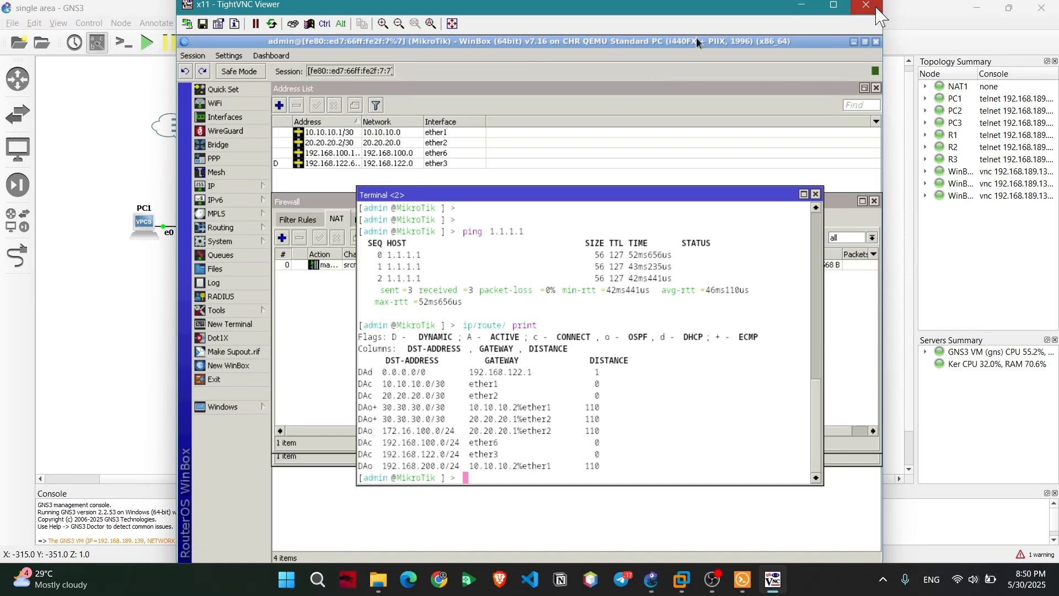
{"action": "left_click", "coordinate": [882, 11]}
- Print R2's routing table with ip/route/ print in a new terminal, declining the software license display, and close the R2 console
{"action": "double_click", "coordinate": [538, 135]}
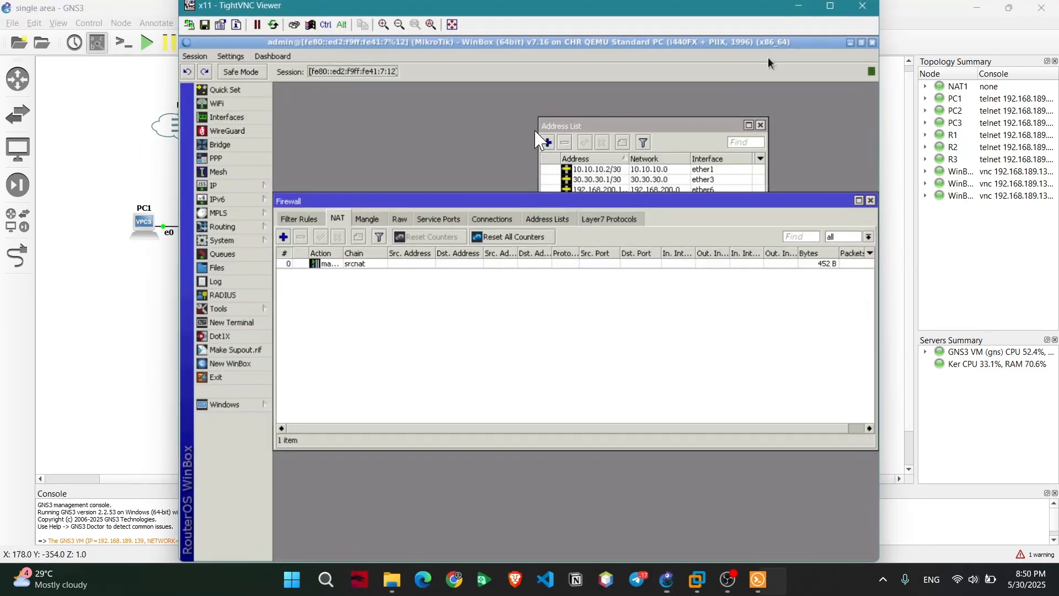
{"action": "left_click", "coordinate": [230, 324]}
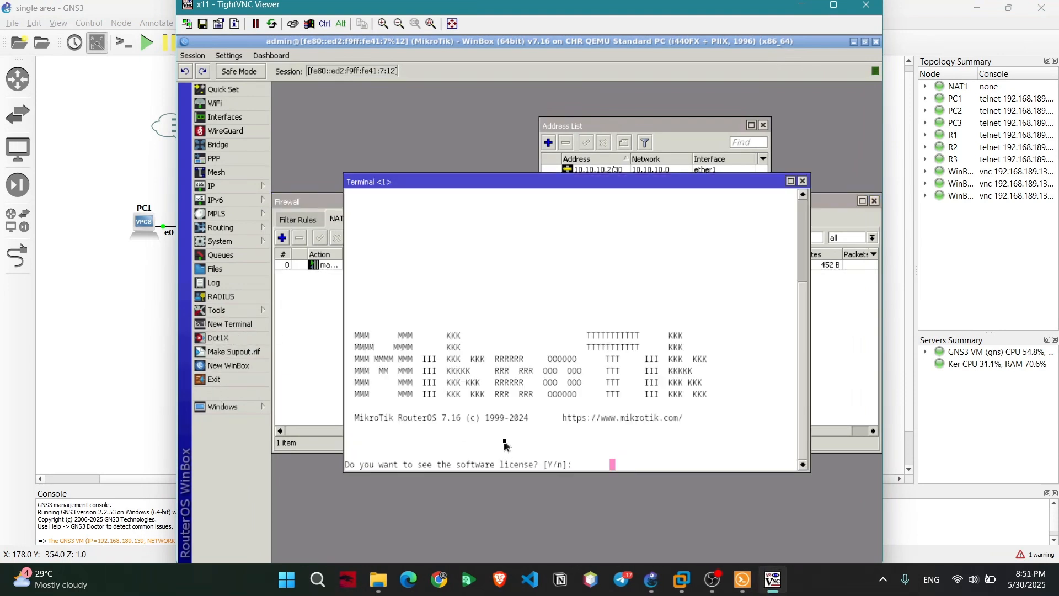
{"action": "type", "text": "n"}
{"action": "key", "text": "Return"}
{"action": "key", "text": "Return"}
{"action": "type", "text": "ip/route/ "}
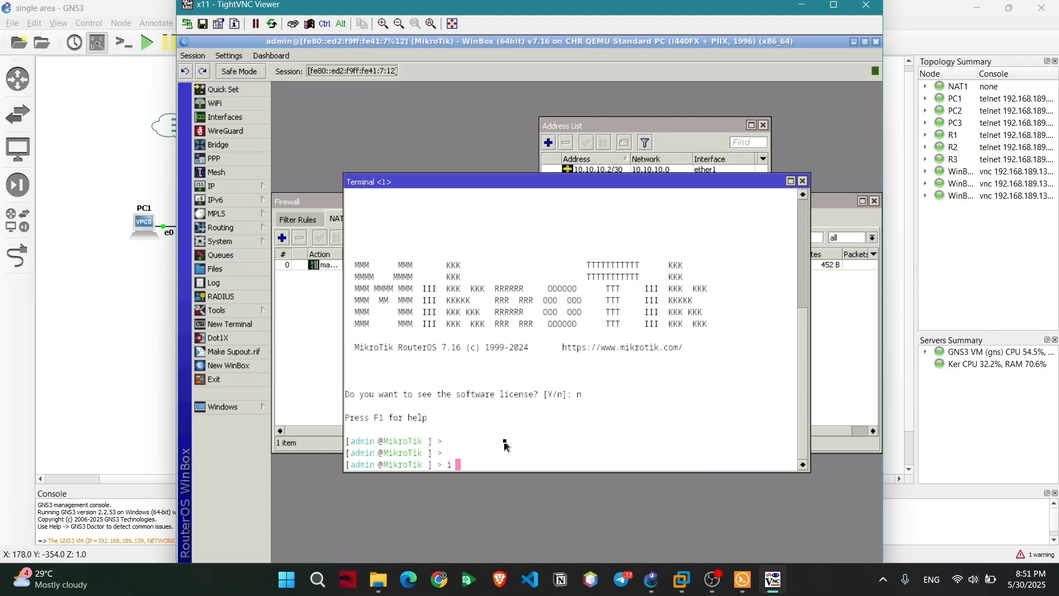
{"action": "type", "text": "print"}
{"action": "key", "text": "Return"}
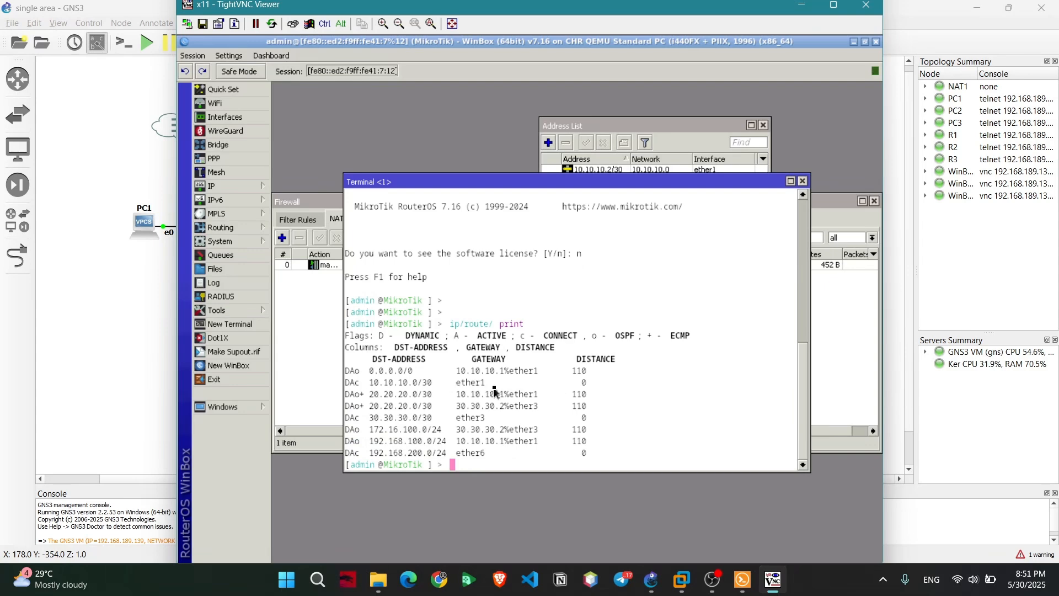
{"action": "left_click", "coordinate": [866, 5]}
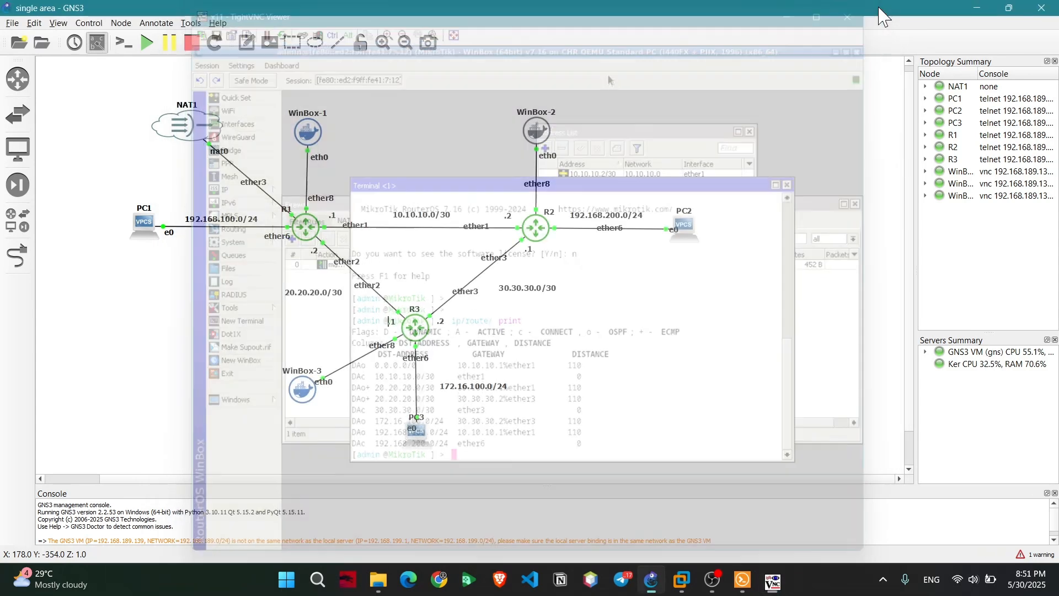
- Check PC2's leased address and ping it at 192.168.200.253 from PC1
{"action": "left_click", "coordinate": [759, 579]}
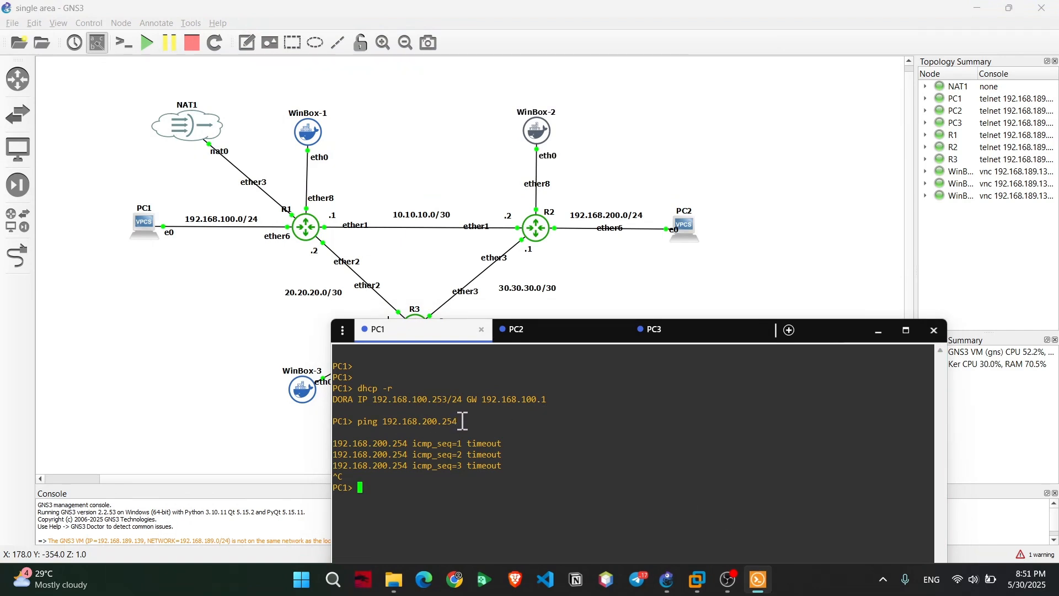
{"action": "left_click", "coordinate": [533, 337]}
{"action": "left_click", "coordinate": [434, 338]}
{"action": "key", "text": "Up"}
{"action": "key", "text": "BackSpace"}
{"action": "type", "text": "3"}
{"action": "key", "text": "Return"}
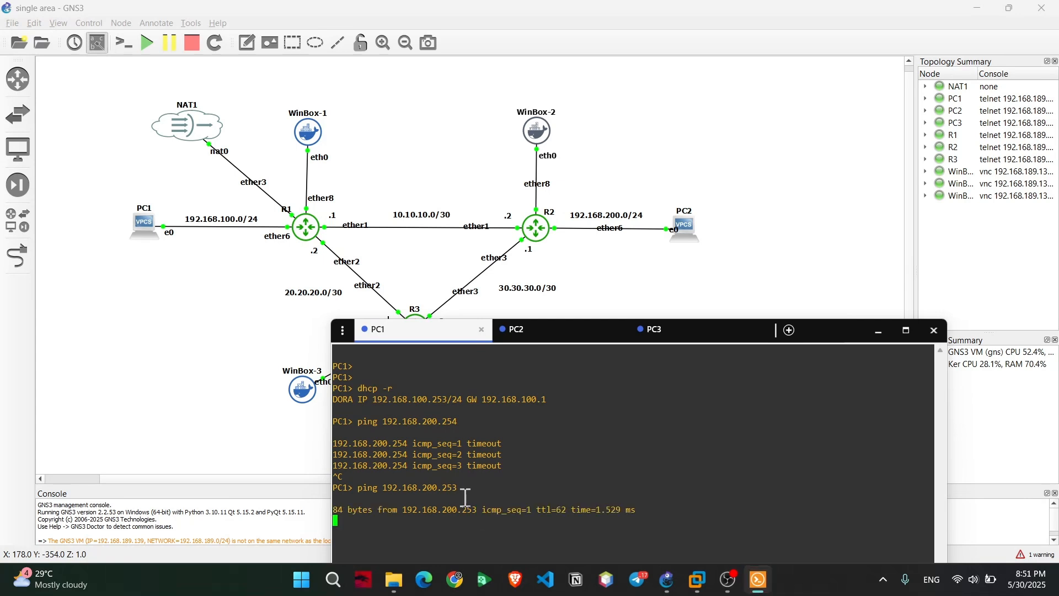
- Check the leased addresses of PC2 and PC3, and ping PC3 at 172.16.100.253 from PC1, interrupting it after a few replies
{"action": "left_click", "coordinate": [562, 334]}
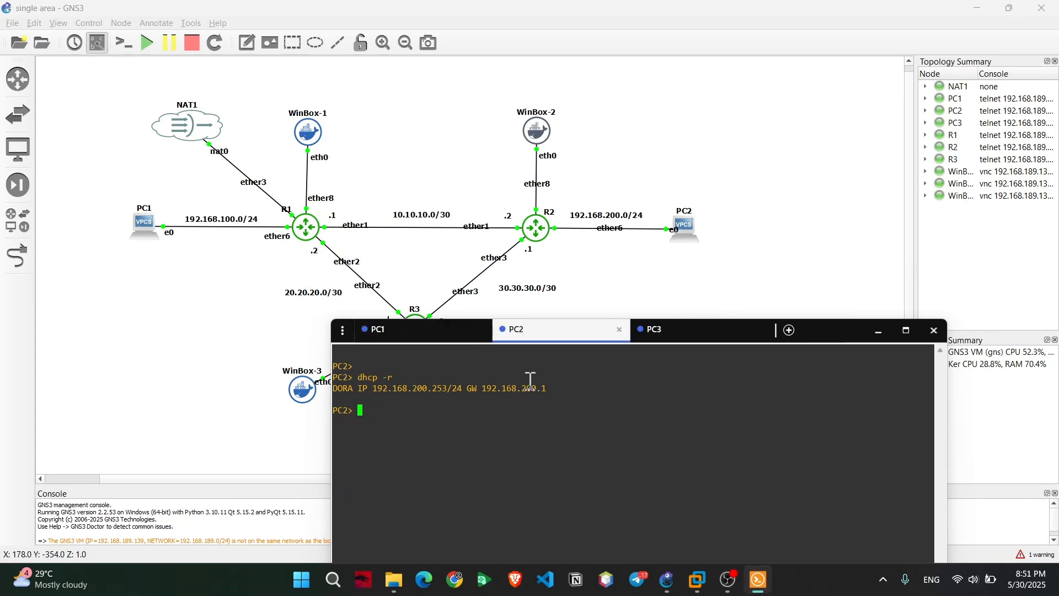
{"action": "left_click_drag", "start_coordinate": [447, 388], "coordinate": [364, 391]}
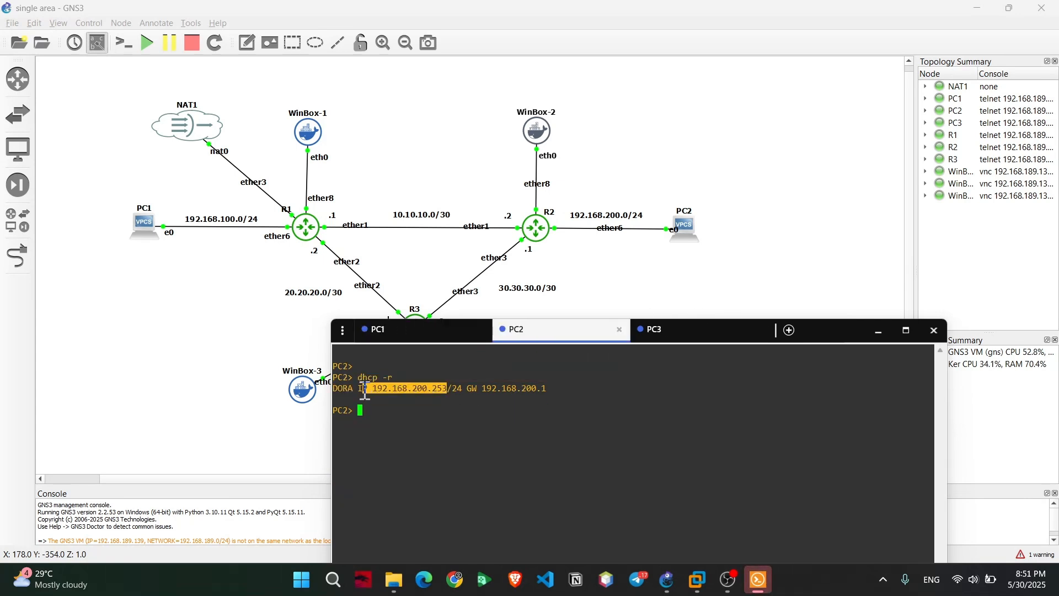
{"action": "left_click", "coordinate": [705, 332]}
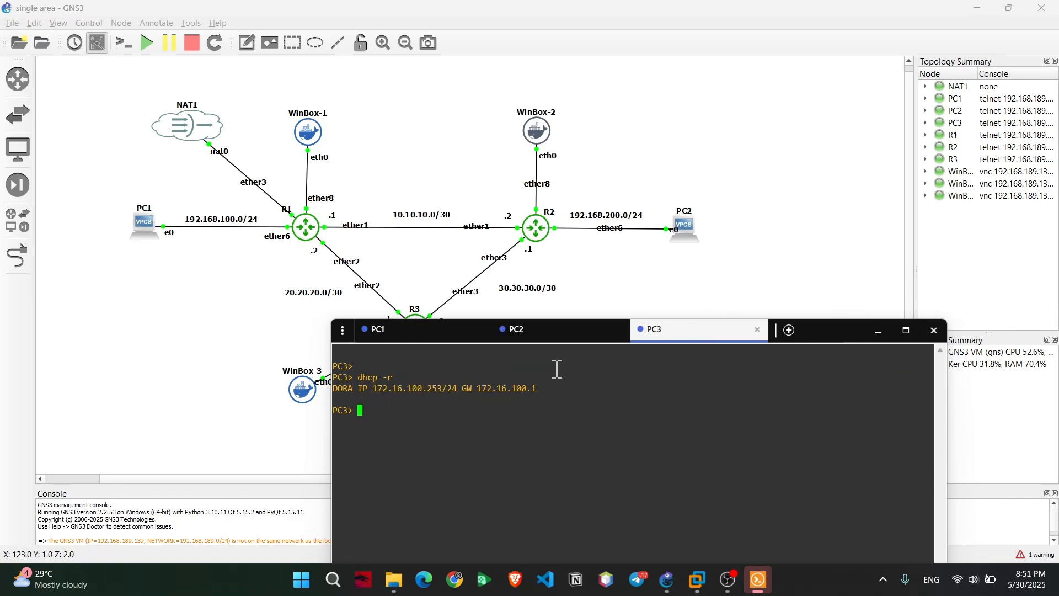
{"action": "left_click", "coordinate": [433, 338]}
{"action": "left_click_drag", "start_coordinate": [441, 336], "coordinate": [766, 224]}
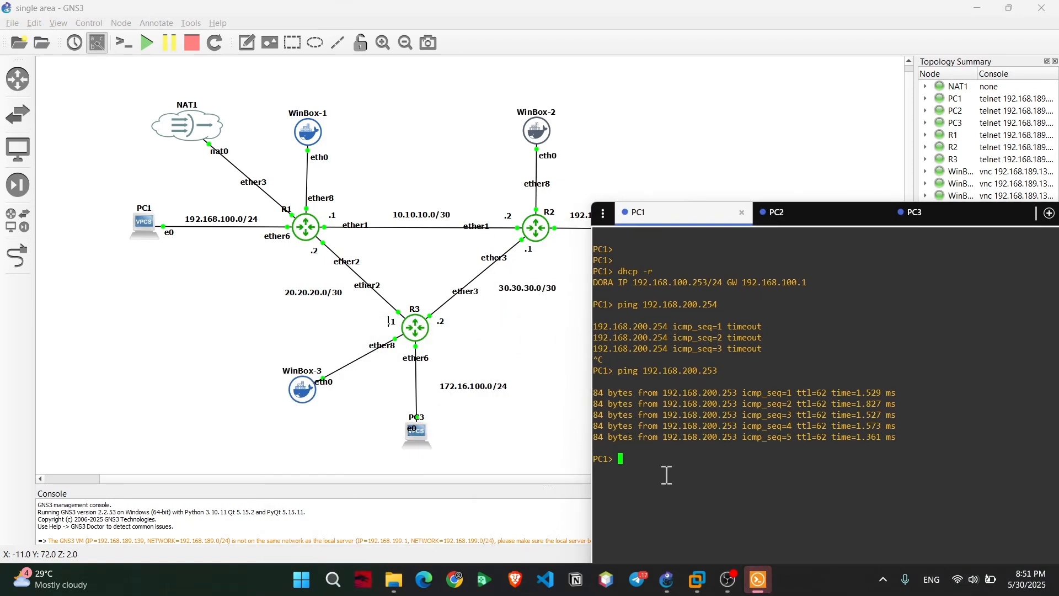
{"action": "type", "text": "ping"}
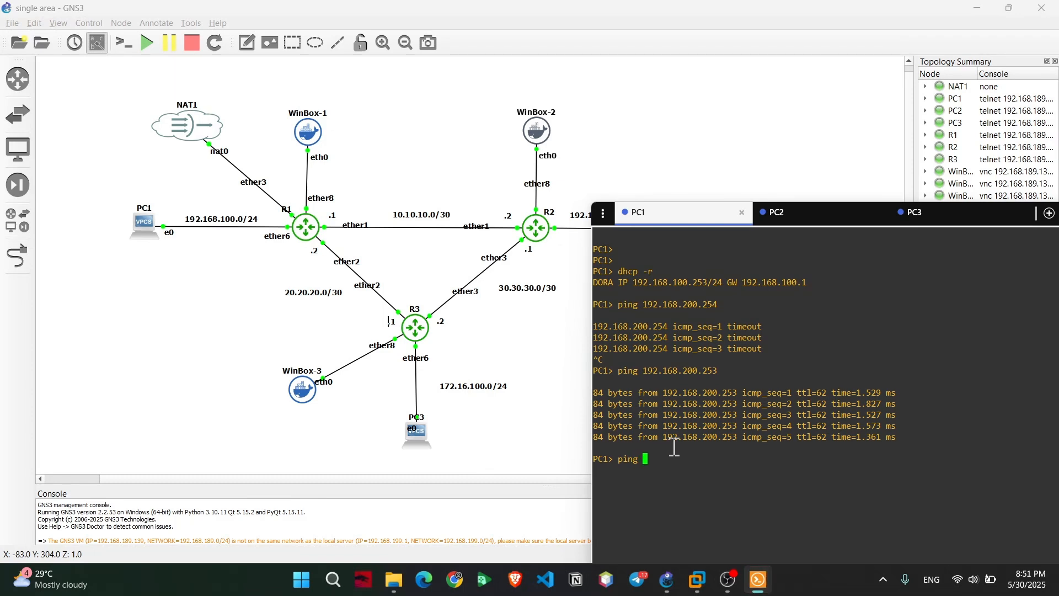
{"action": "type", "text": " 172.16.100.253"}
{"action": "key", "text": "Return"}
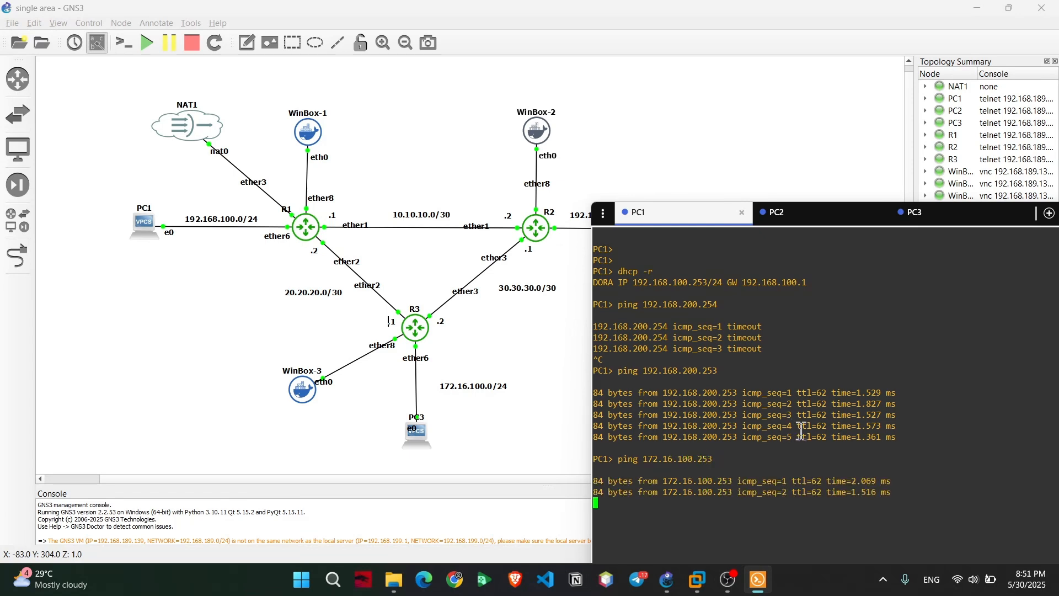
{"action": "key", "text": "ctrl+c"}
- Check PC1's leased address and ping it at 192.168.100.253 from PC2, interrupting it after a few replies
{"action": "left_click", "coordinate": [806, 220]}
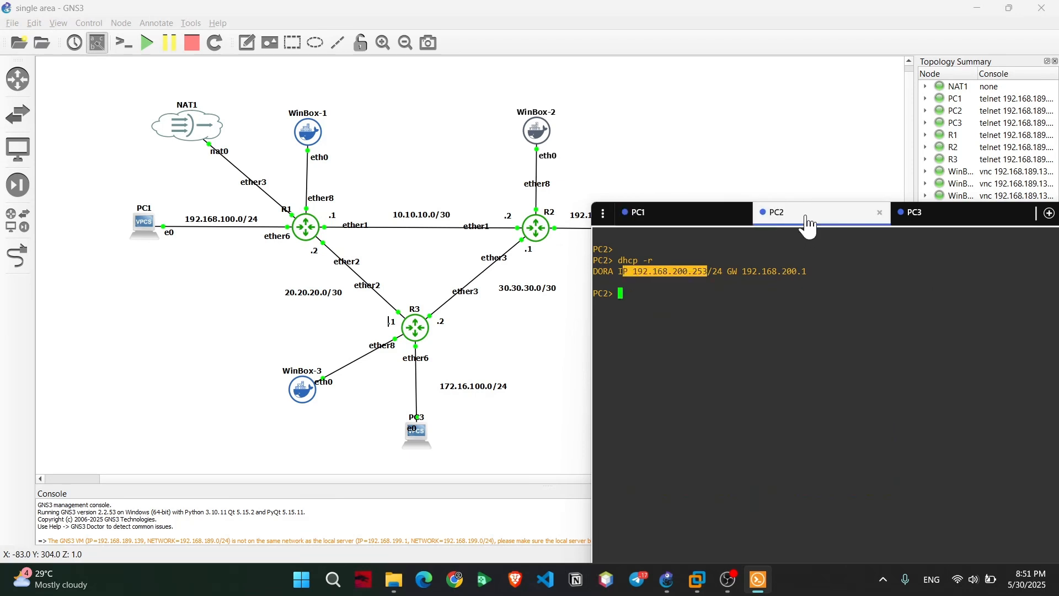
{"action": "left_click", "coordinate": [705, 220]}
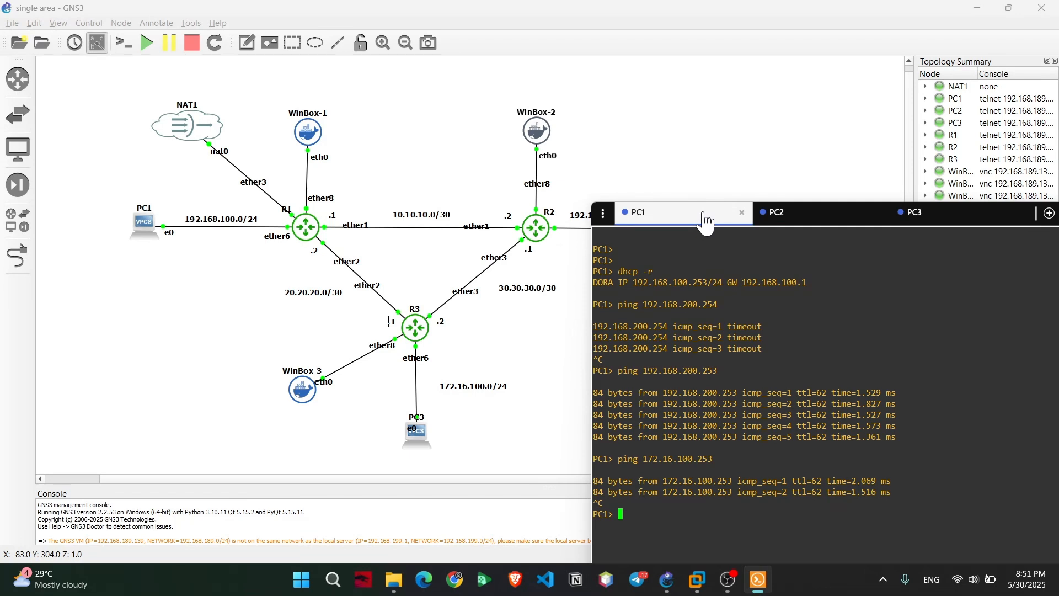
{"action": "left_click", "coordinate": [792, 221]}
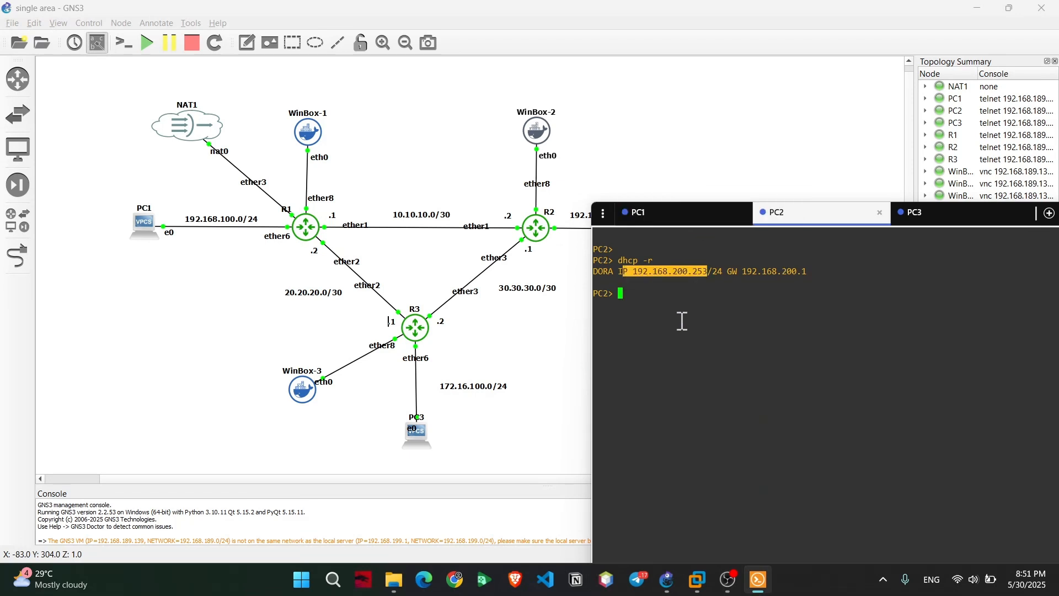
{"action": "type", "text": "ping "}
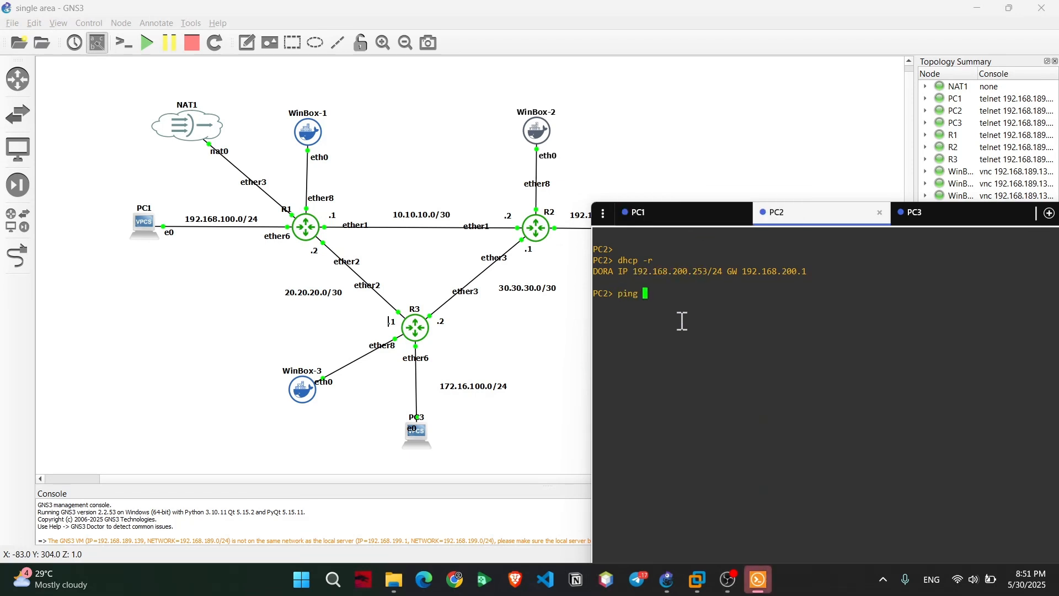
{"action": "type", "text": "192.168"}
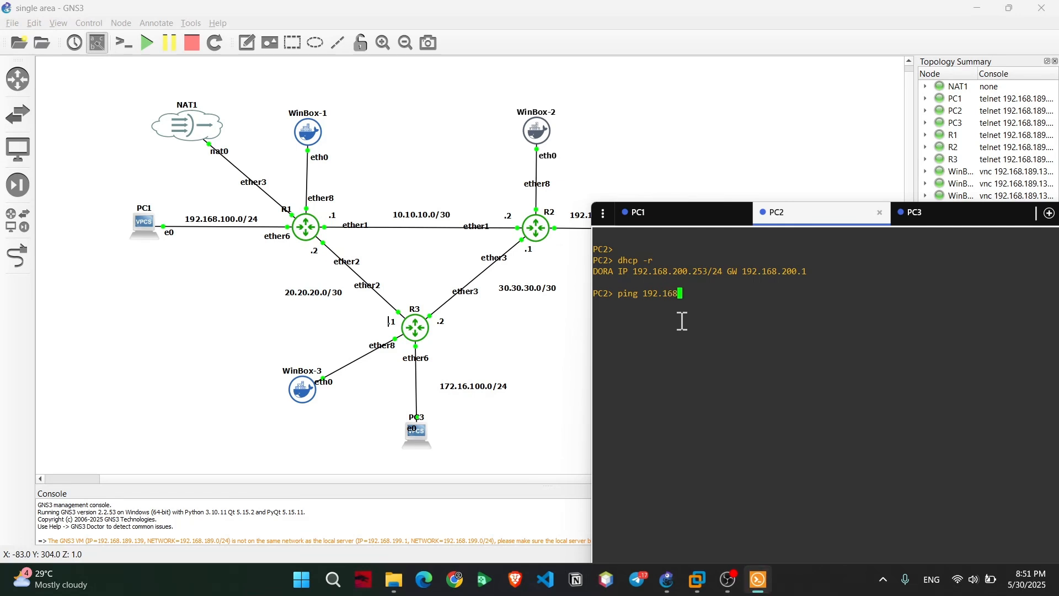
{"action": "type", "text": ".100.253"}
{"action": "key", "text": "Return"}
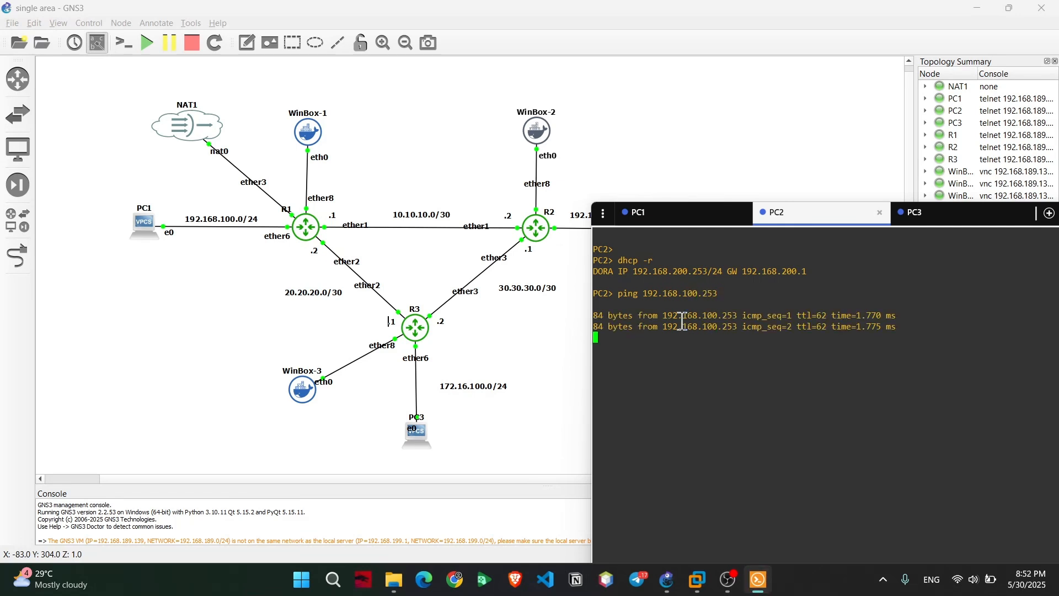
{"action": "key", "text": "ctrl+c"}
- Ping PC3 at 172.16.100.253 from PC2, interrupting it after a few replies
{"action": "key", "text": "Up"}
{"action": "key", "text": "BackSpace"}
{"action": "key", "text": "BackSpace"}
{"action": "key", "text": "BackSpace"}
{"action": "key", "text": "BackSpace"}
{"action": "key", "text": "BackSpace"}
{"action": "key", "text": "BackSpace"}
{"action": "key", "text": "BackSpace"}
{"action": "key", "text": "BackSpace"}
{"action": "key", "text": "BackSpace"}
{"action": "key", "text": "BackSpace"}
{"action": "key", "text": "BackSpace"}
{"action": "key", "text": "BackSpace"}
{"action": "key", "text": "BackSpace"}
{"action": "key", "text": "BackSpace"}
{"action": "key", "text": "BackSpace"}
{"action": "key", "text": "BackSpace"}
{"action": "key", "text": "BackSpace"}
{"action": "key", "text": "BackSpace"}
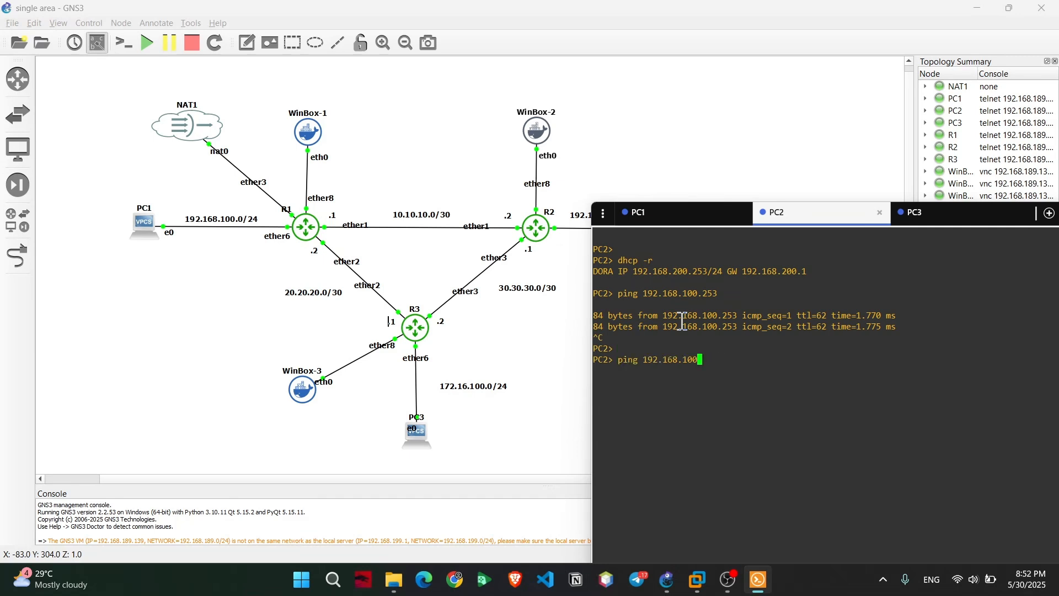
{"action": "type", "text": "ing 172.16.100.253"}
{"action": "key", "text": "Return"}
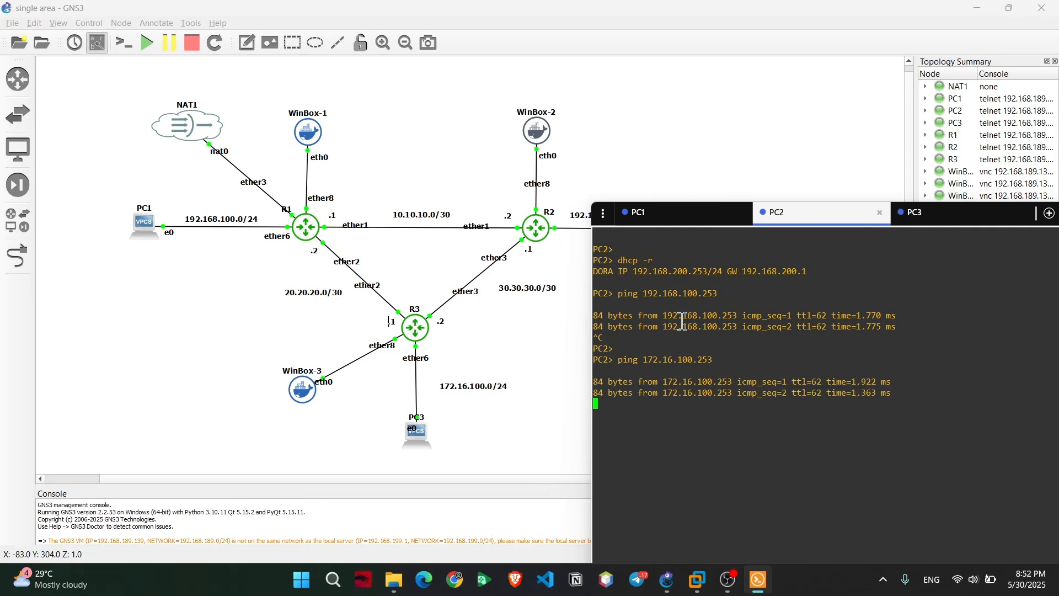
{"action": "key", "text": "ctrl+c"}
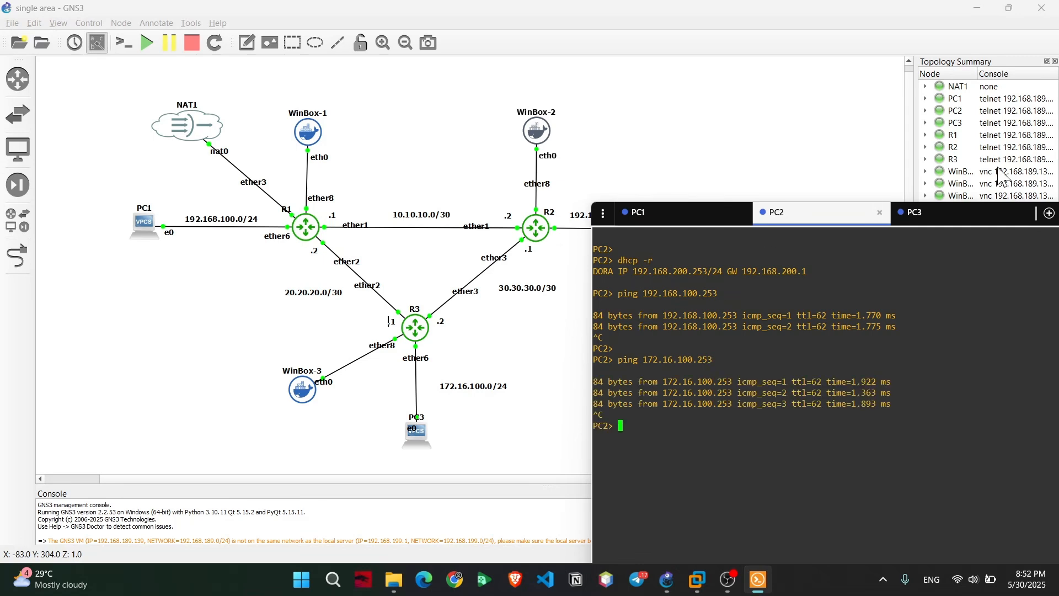
- Ping PC1 at 192.168.100.253 from PC3 and interrupt it after a few replies
{"action": "left_click", "coordinate": [960, 220]}
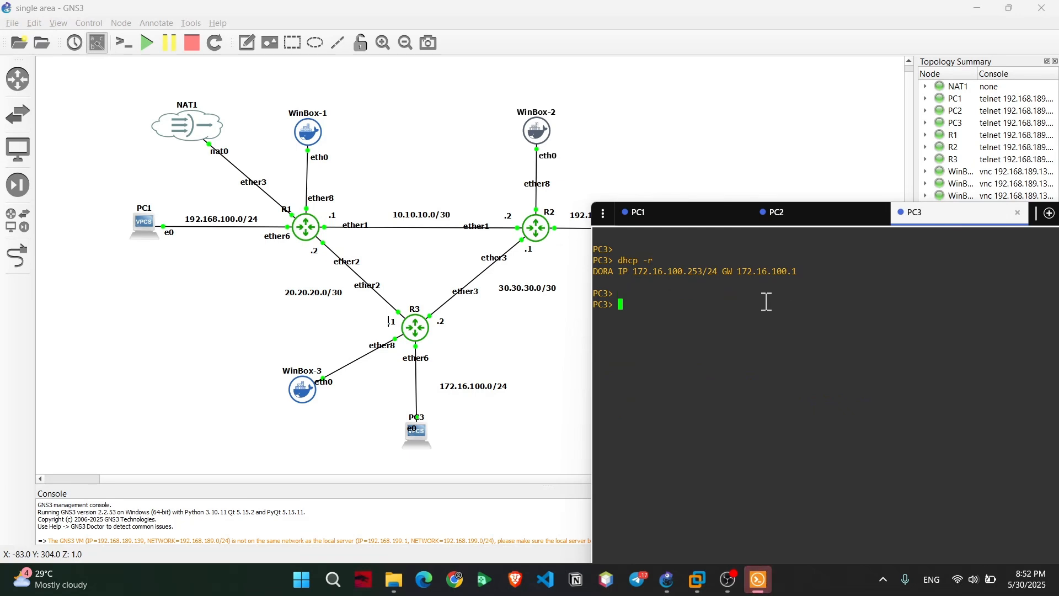
{"action": "type", "text": "ping 192.168."}
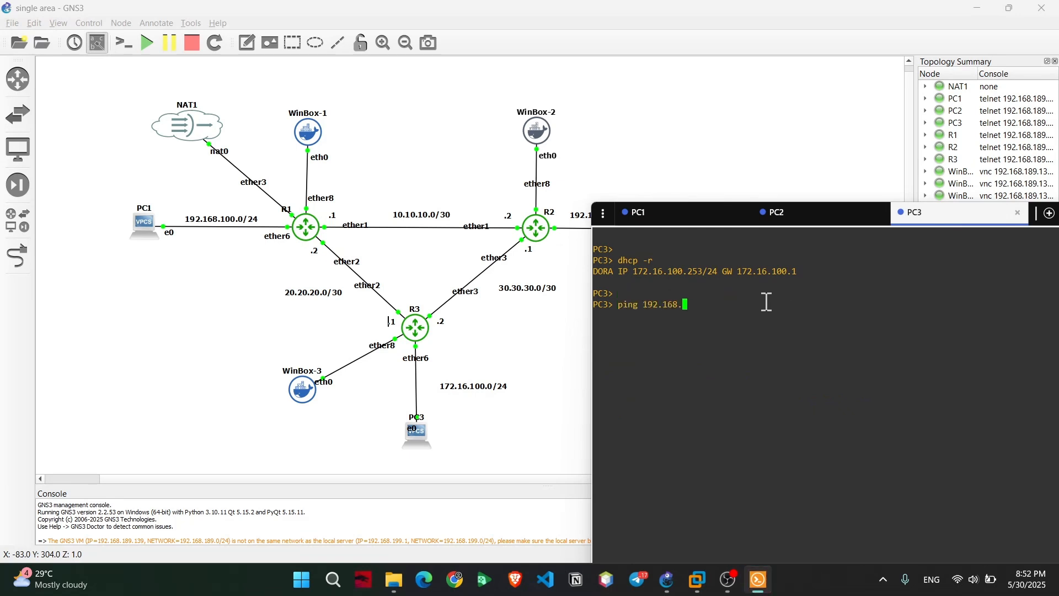
{"action": "type", "text": "100.253"}
{"action": "key", "text": "Return"}
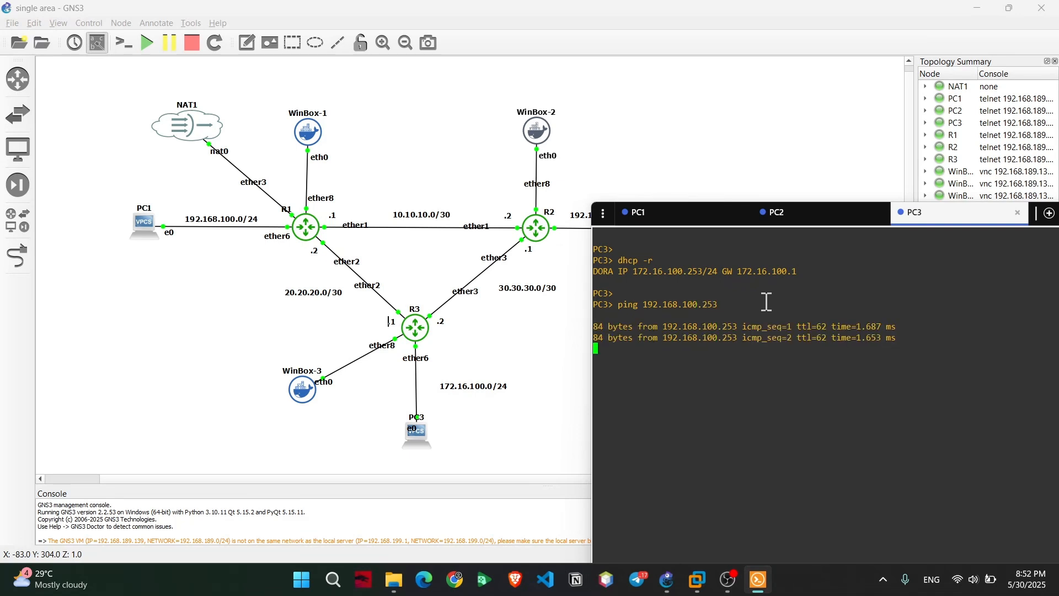
{"action": "key", "text": "ctrl+c"}
{"action": "key", "text": "Return"}
- Check PC2's leased address and ping it at 192.168.200.253 from PC3, interrupting it after a few replies
{"action": "type", "text": "ping 192."}
{"action": "left_click", "coordinate": [798, 223]}
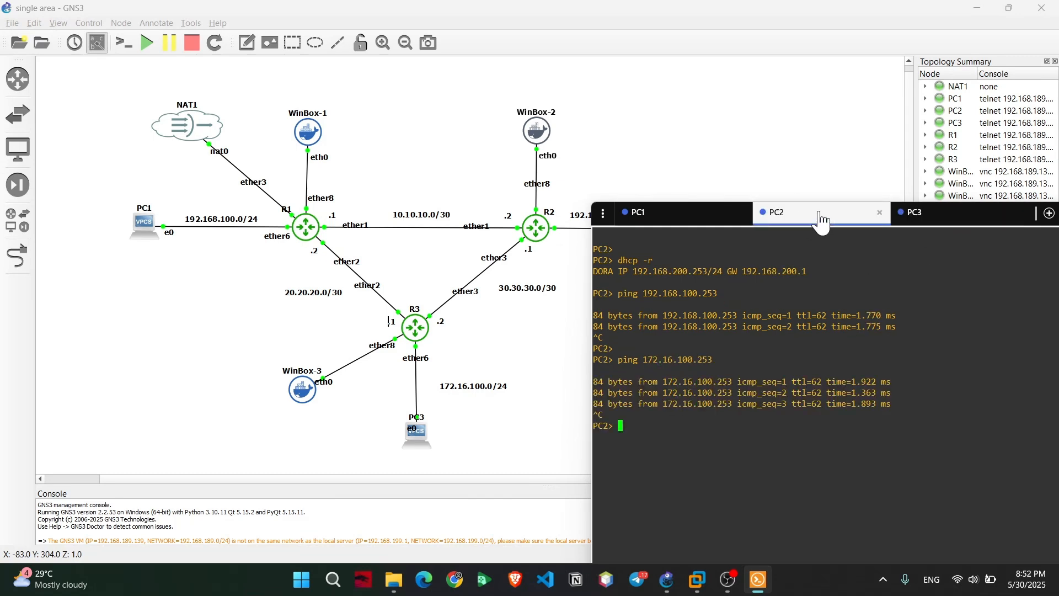
{"action": "left_click", "coordinate": [912, 213]}
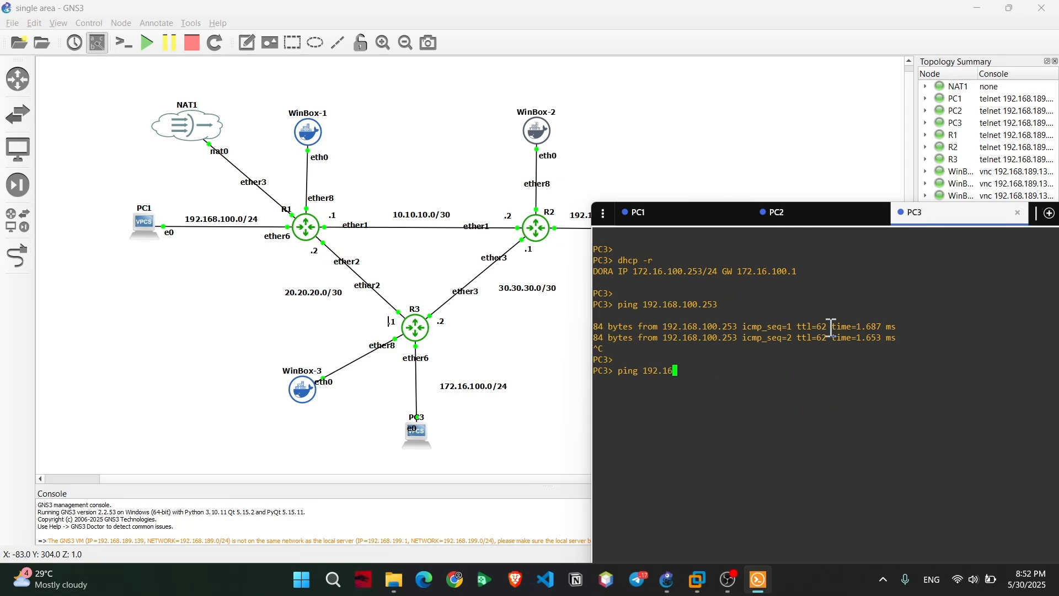
{"action": "type", "text": ".168.200.253"}
{"action": "key", "text": "Return"}
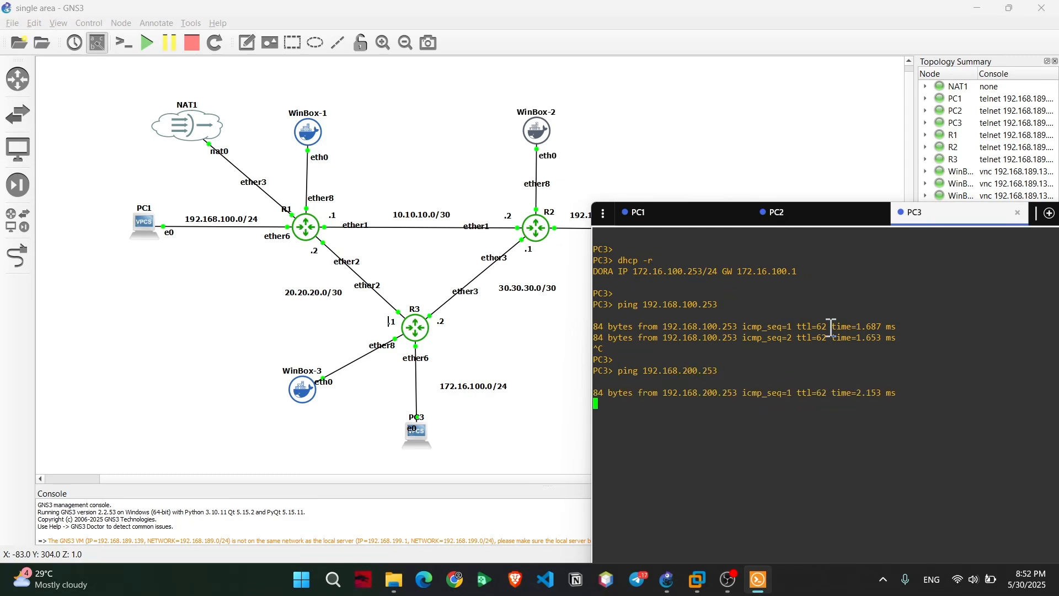
{"action": "key", "text": "ctrl+c"}
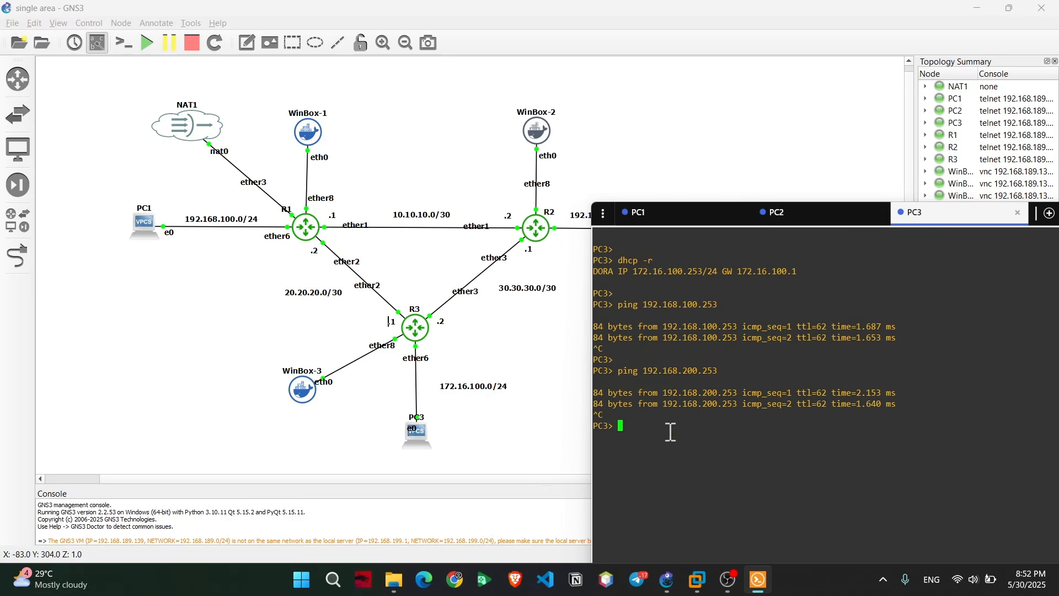
- Test internet access from PC3 by pinging 1.1.1.1, interrupting it after a few replies
{"action": "type", "text": "ping 1.1.1.1"}
{"action": "key", "text": "Return"}
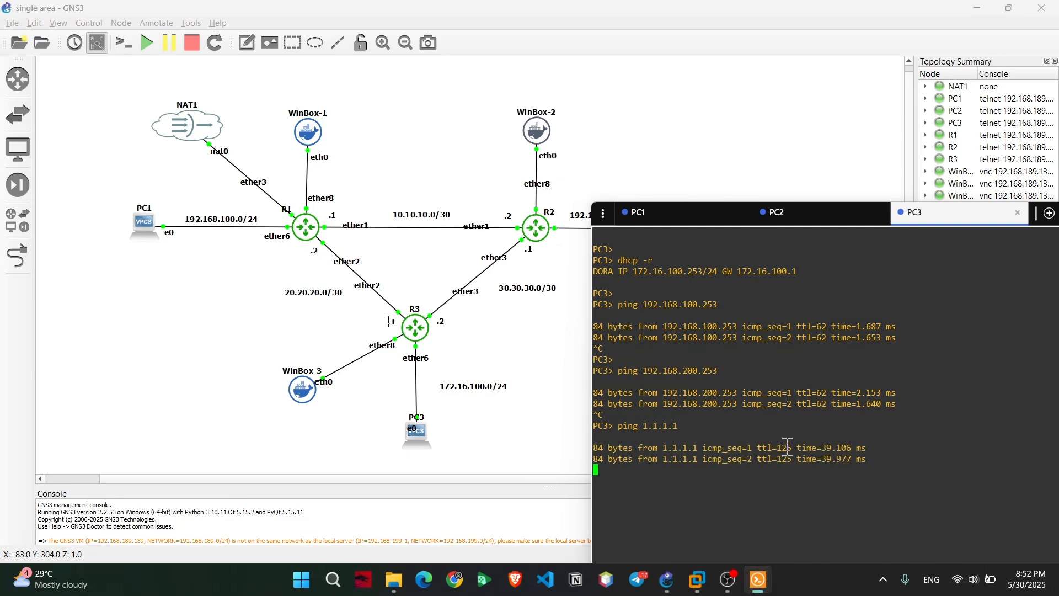
{"action": "key", "text": "ctrl+c"}
- Test internet access from PC2 by pinging 8.8.8.8, interrupting it after a few replies
{"action": "left_click", "coordinate": [783, 221]}
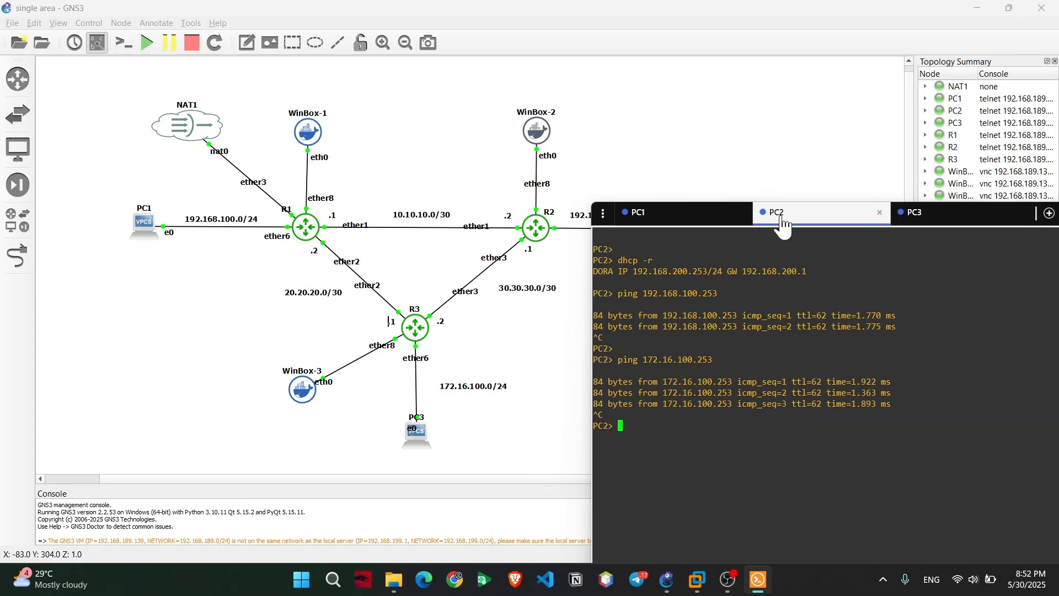
{"action": "type", "text": "ping 8.8.8.8"}
{"action": "key", "text": "Return"}
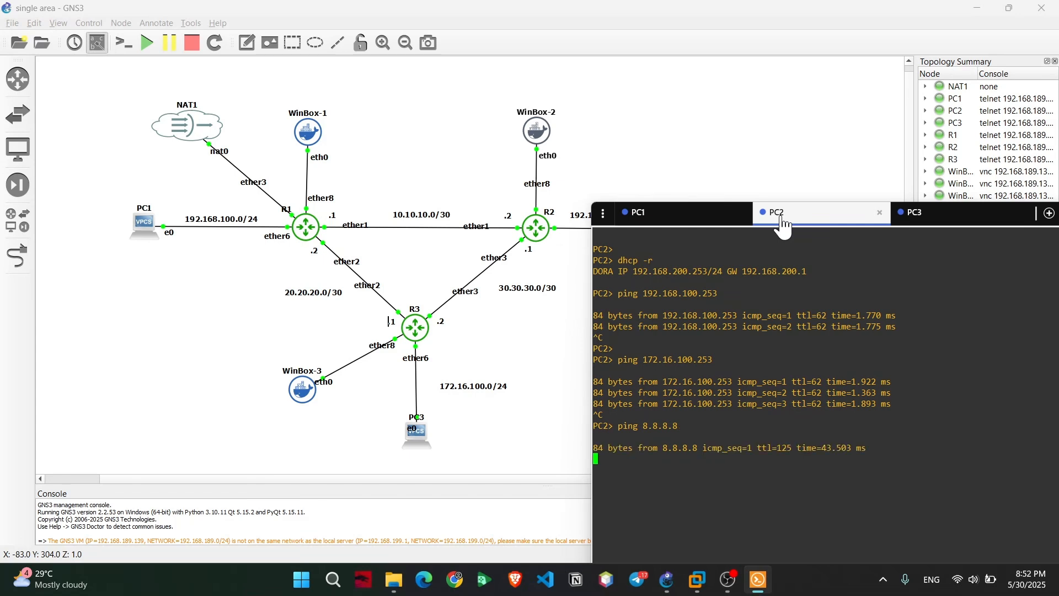
{"action": "key", "text": "ctrl+c"}
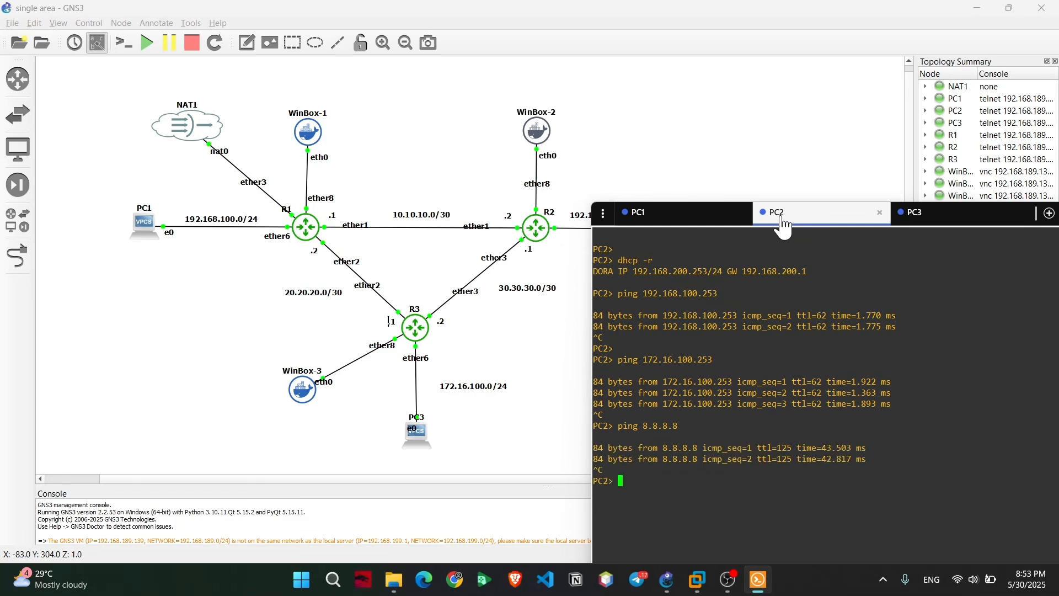
- Test internet access from PC1 by pinging 1.1.1.1
{"action": "left_click", "coordinate": [668, 210]}
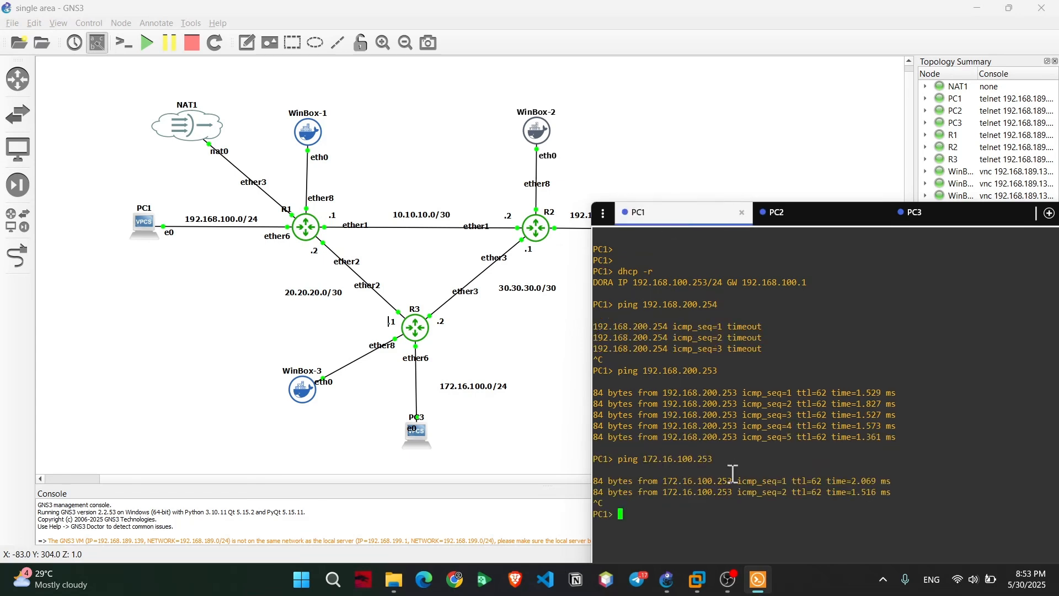
{"action": "type", "text": "ping 1.1.1.1"}
{"action": "key", "text": "Return"}
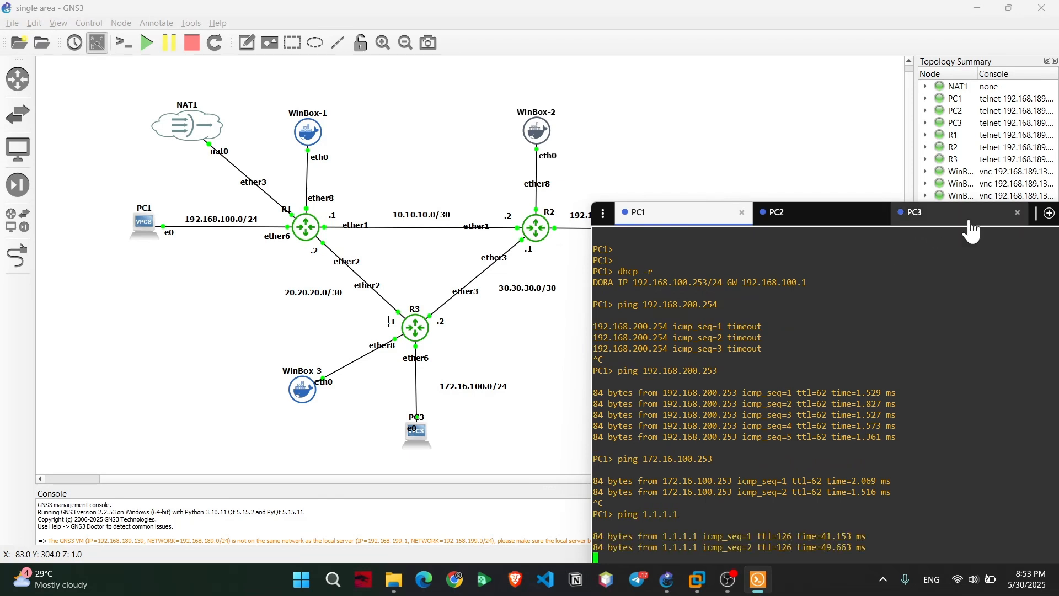
- Repeat the ping to 1.1.1.1 from PC3, interrupt it after a few replies, and close the PC terminal window
{"action": "left_click_drag", "start_coordinate": [969, 230], "coordinate": [679, 141]}
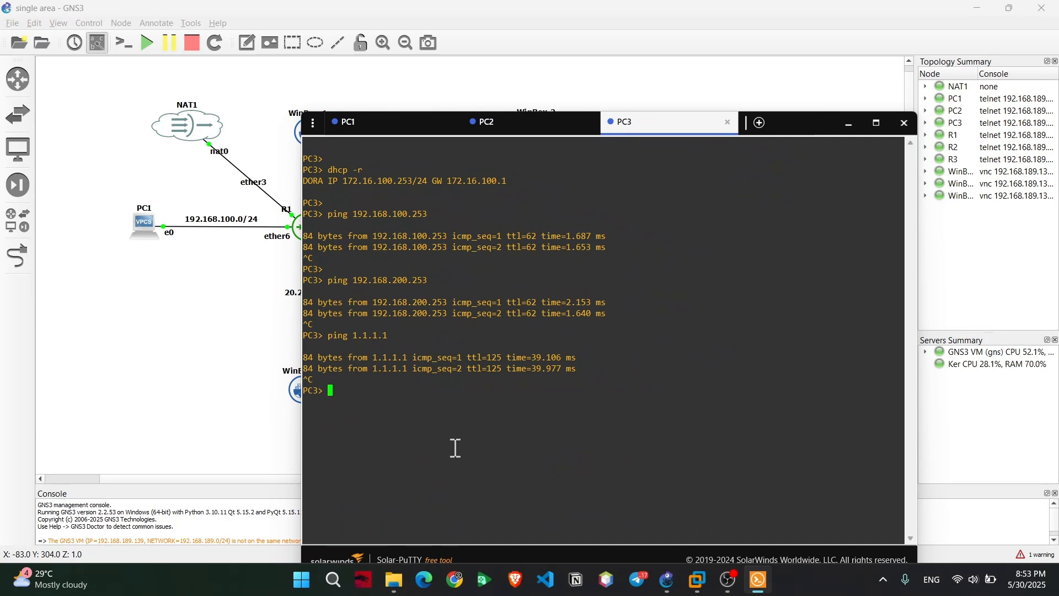
{"action": "key", "text": "Up"}
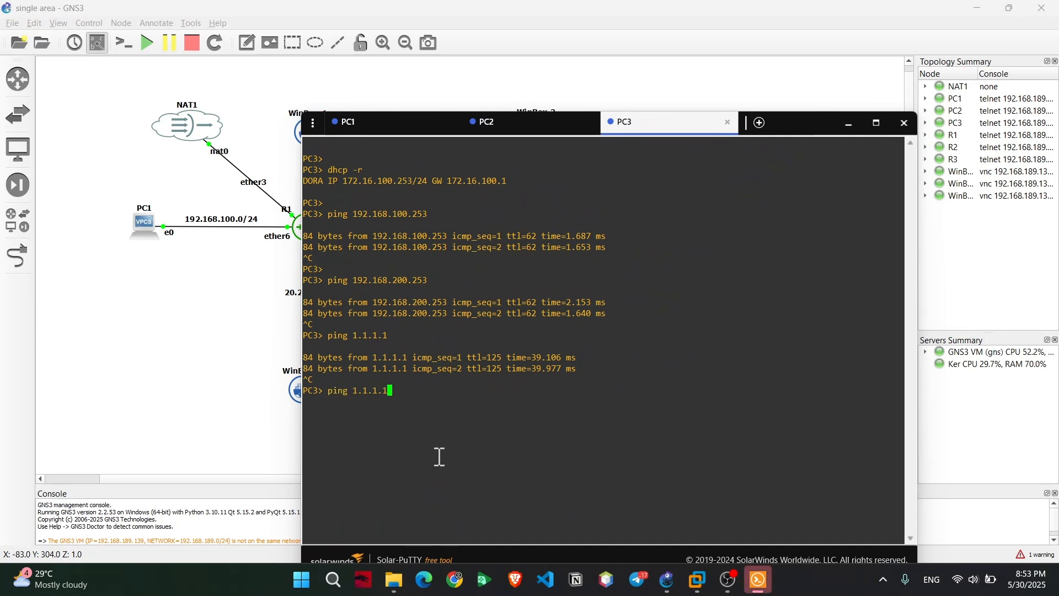
{"action": "key", "text": "Return"}
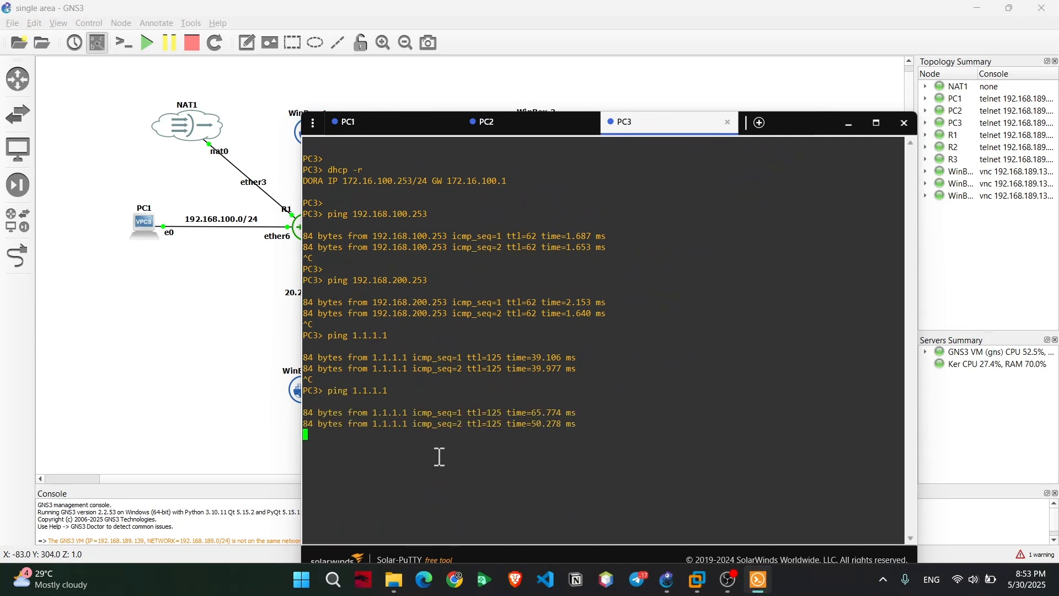
{"action": "key", "text": "ctrl+c"}
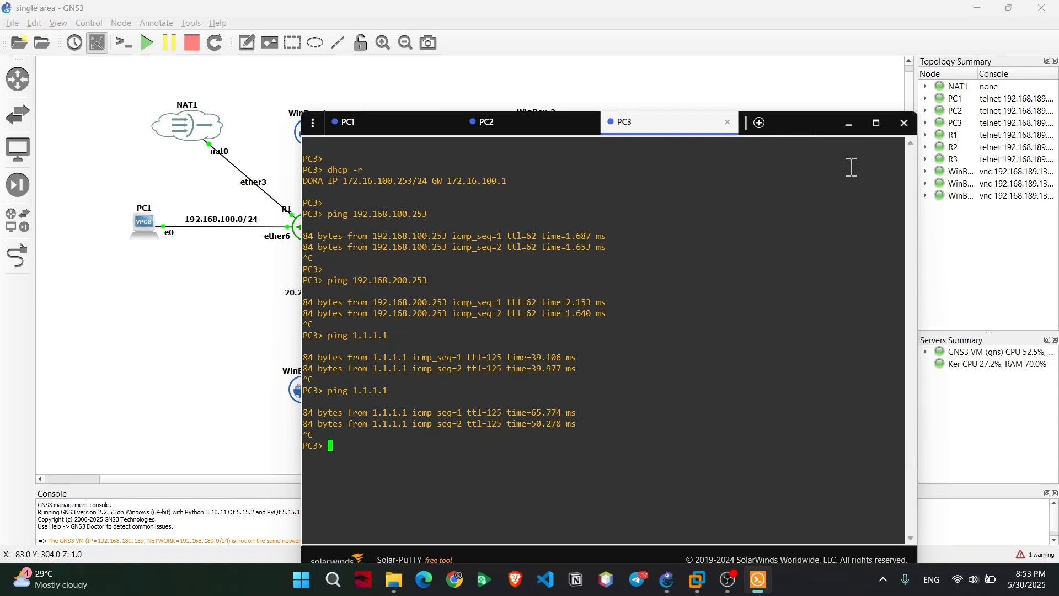
{"action": "left_click", "coordinate": [903, 123]}
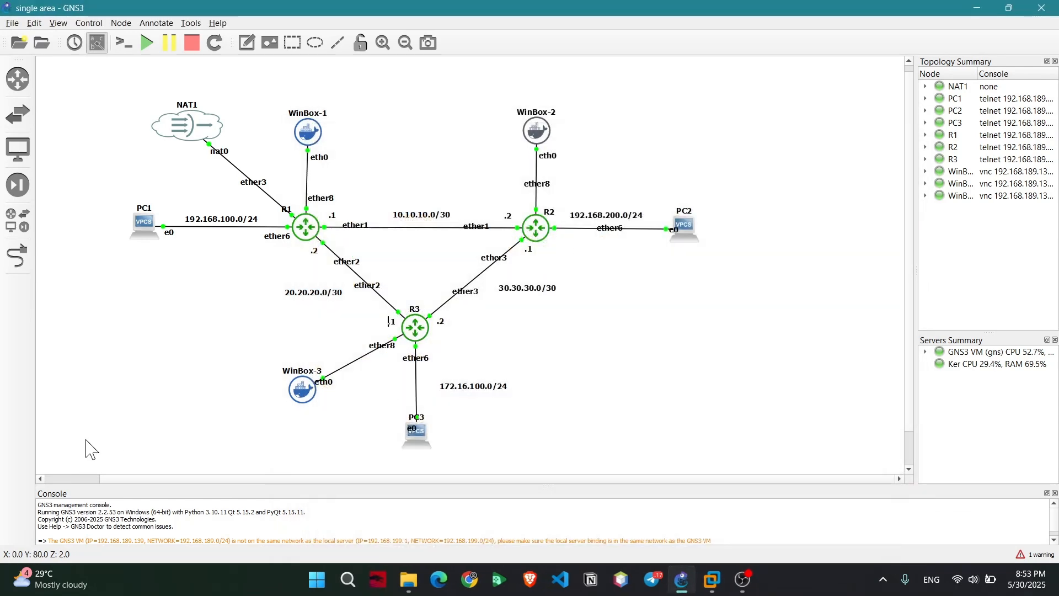
{"action": "left_click_drag", "start_coordinate": [105, 479], "coordinate": [87, 479]}
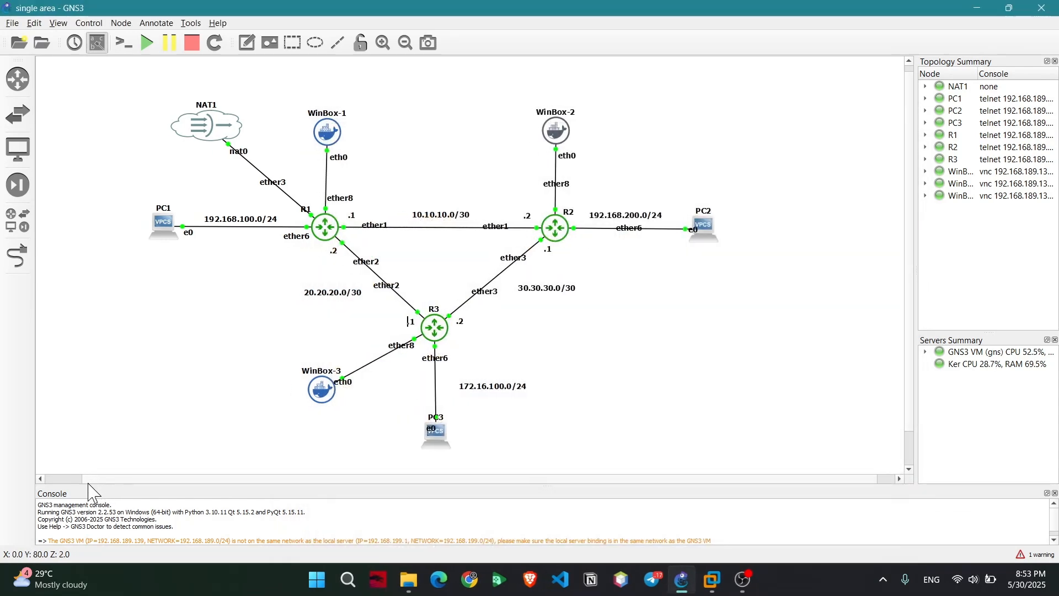